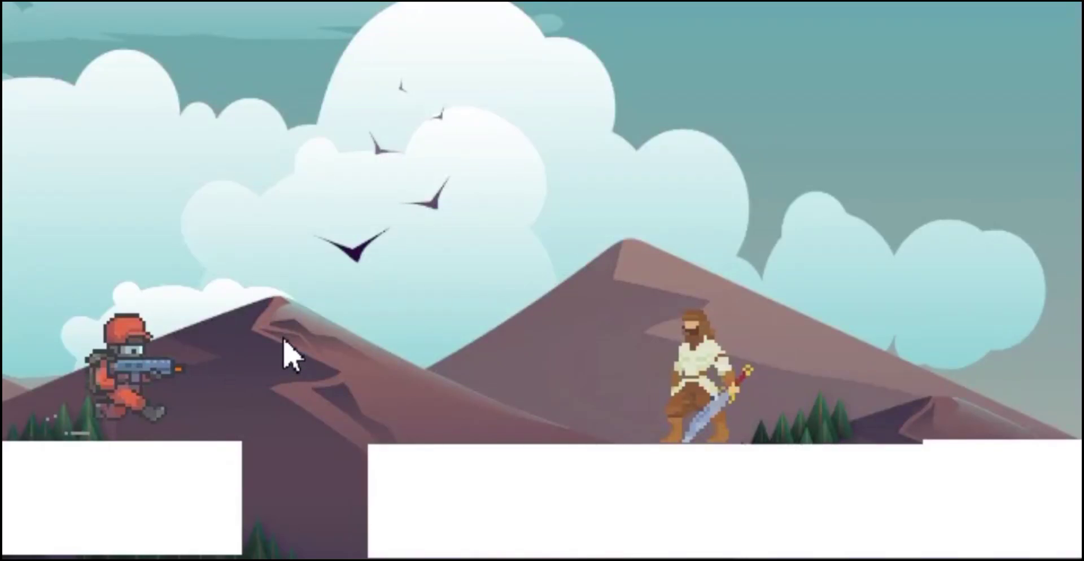
pyautogui.press('space')
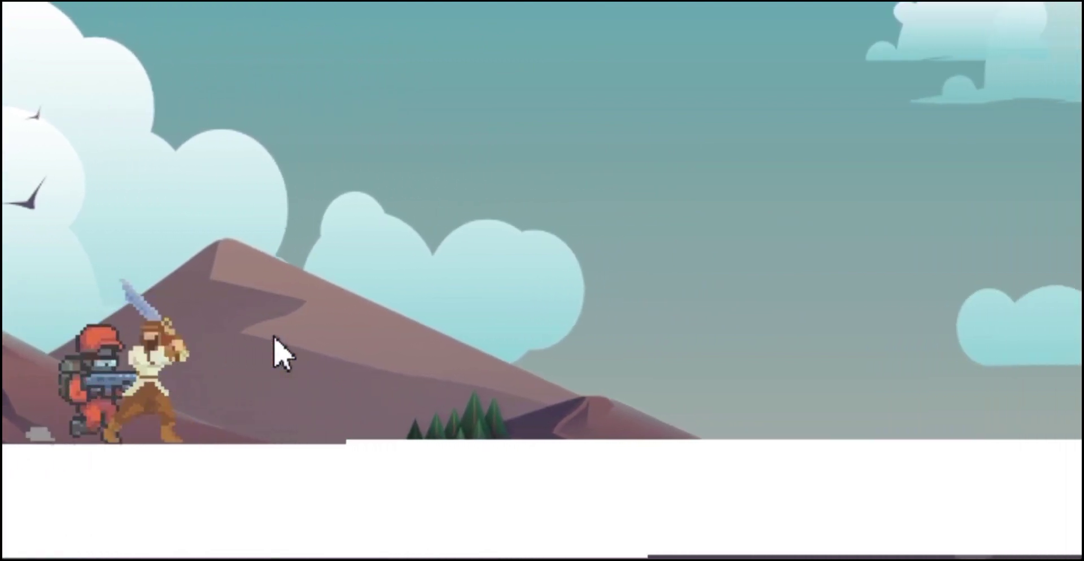
pyautogui.press('space')
pyautogui.press('space')
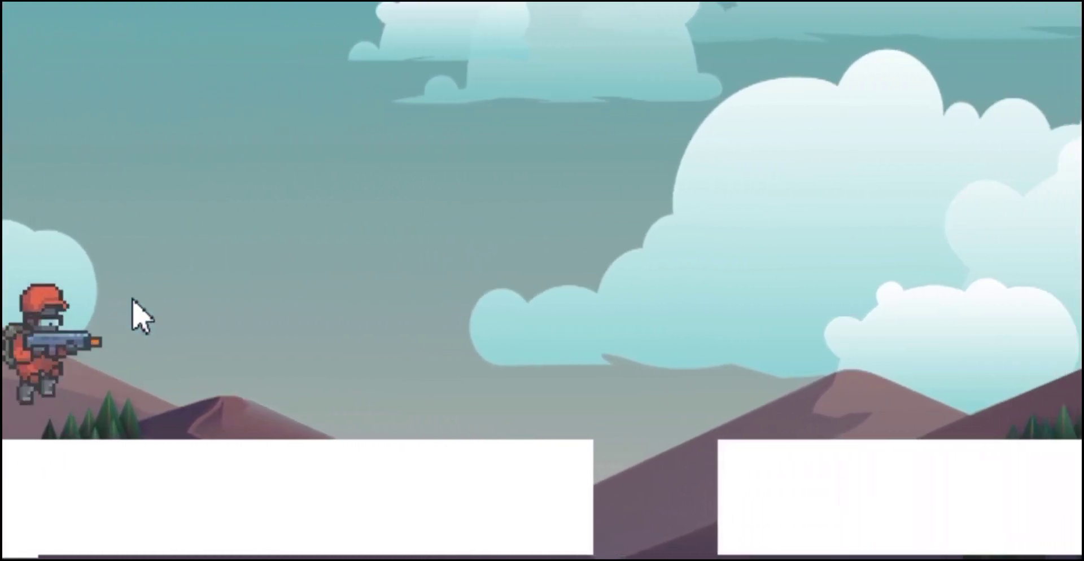
pyautogui.press('space')
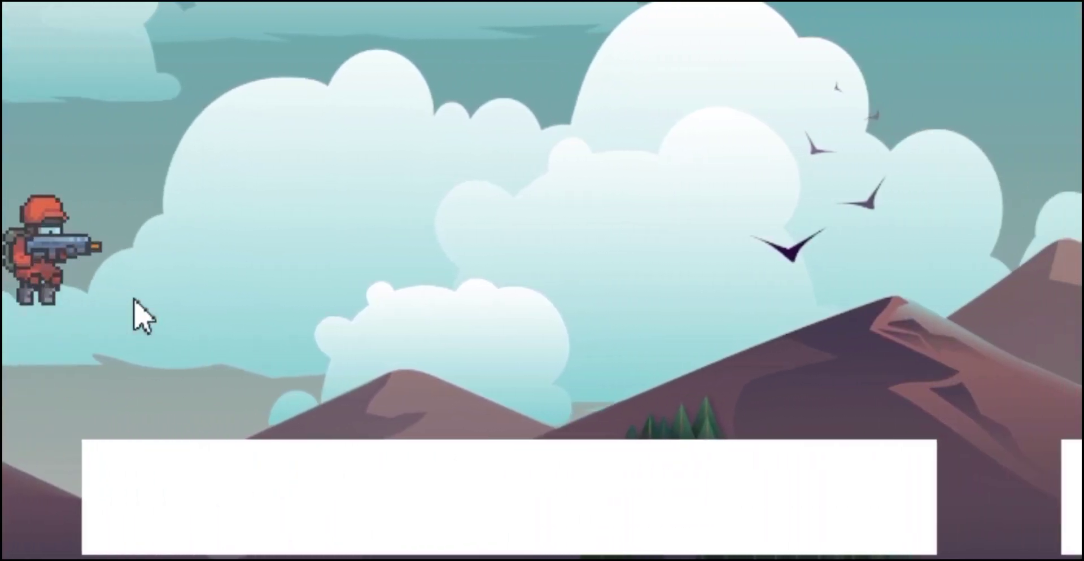
pyautogui.press('space')
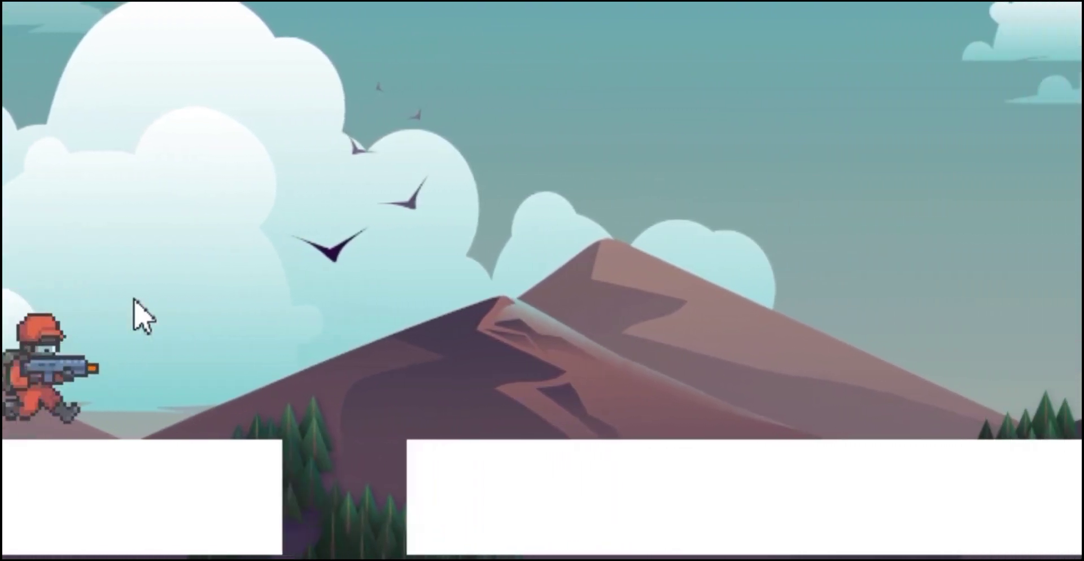
pyautogui.press('space')
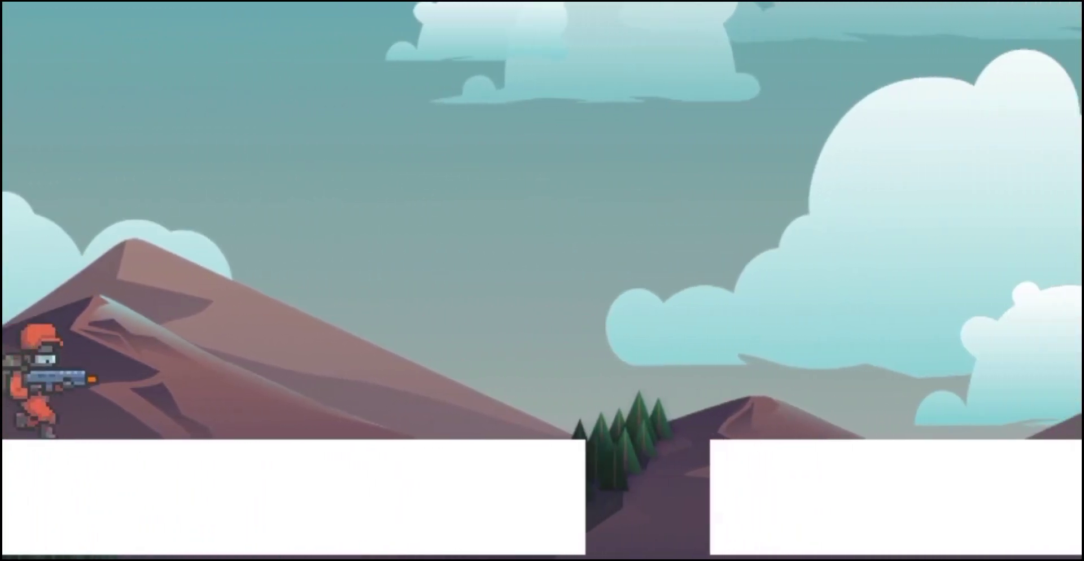
pyautogui.press('space')
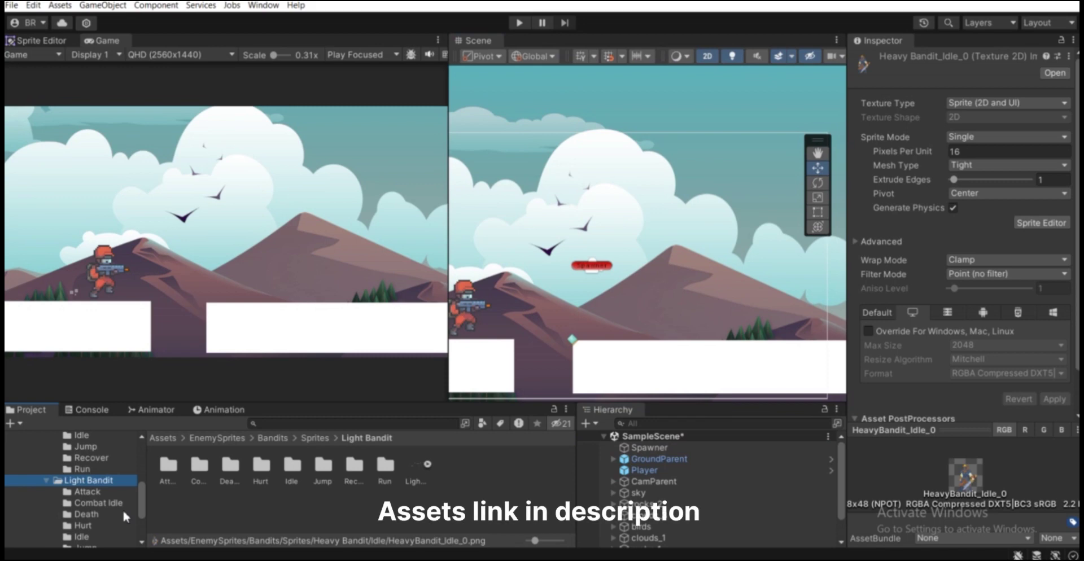
# Place the first idle sprite from the Light Bandit Idle folder in the scene above the second ground platform.
pyautogui.click(82, 537)
pyautogui.moveTo(168, 465); pyautogui.dragTo(637, 295)
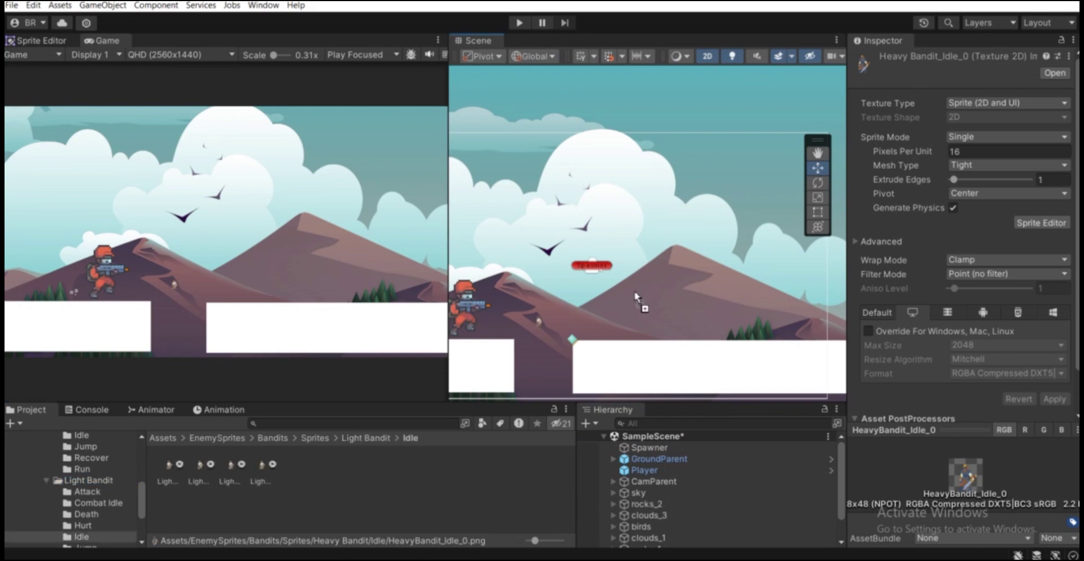
pyautogui.moveTo(634, 290); pyautogui.dragTo(638, 291)
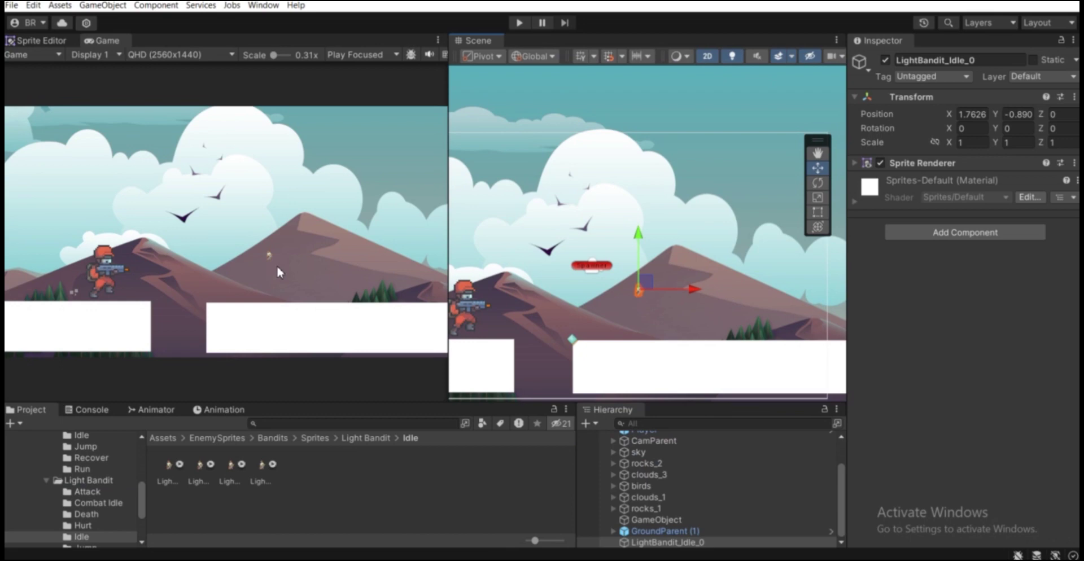
# Set all sprites in the Light Bandit subfolders, Attack through Run, to 16 pixels per unit with Point (no filter) filtering, and apply.
pyautogui.click(85, 493)
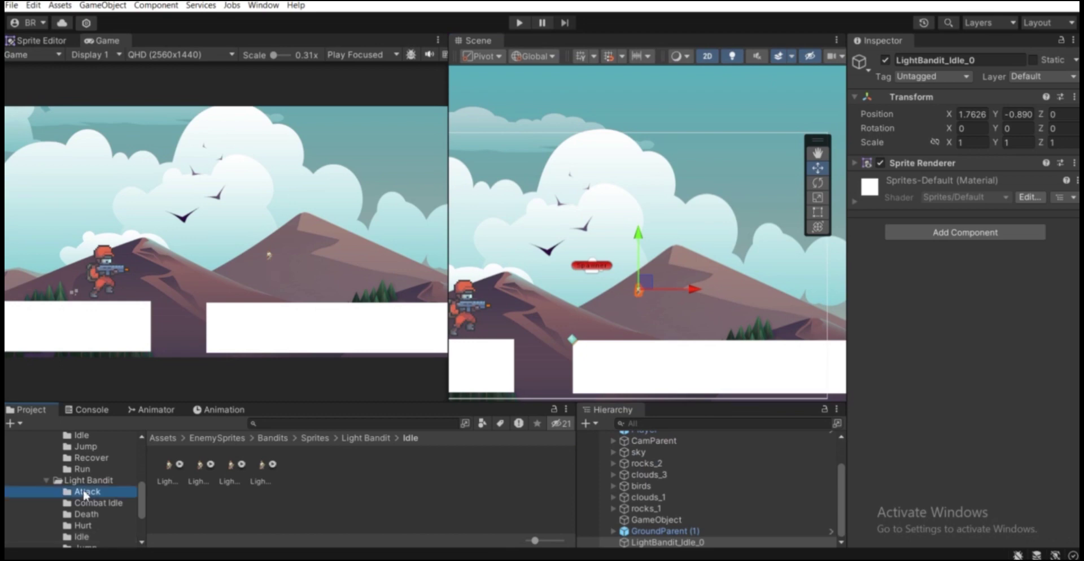
pyautogui.scroll(-3, 92, 505)
pyautogui.keyDown('shift'); pyautogui.click(88, 482); pyautogui.keyUp('shift')
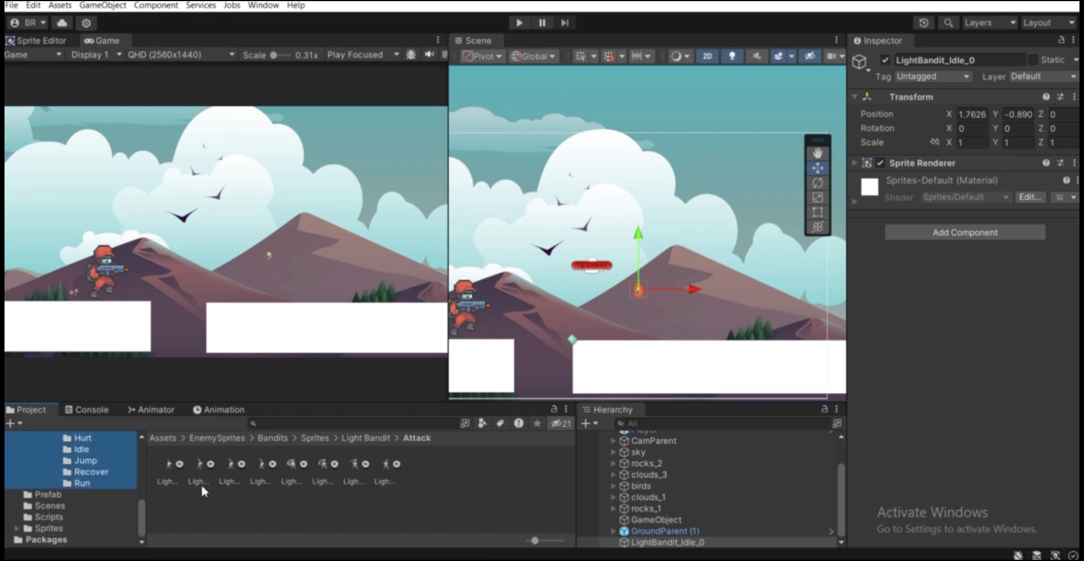
pyautogui.click(231, 506)
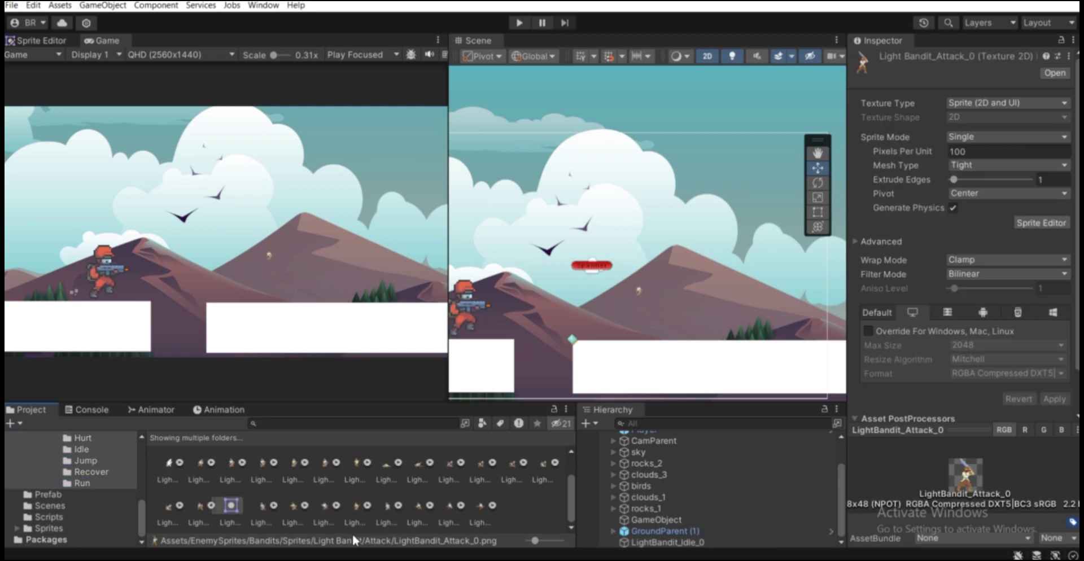
pyautogui.keyDown('shift'); pyautogui.click(460, 514); pyautogui.keyUp('shift')
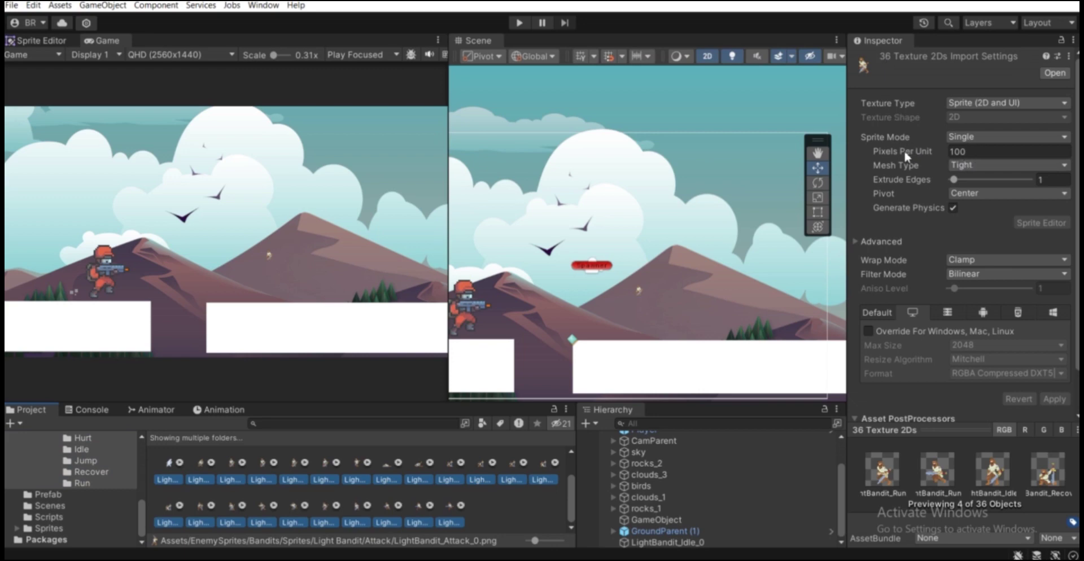
pyautogui.click(963, 152)
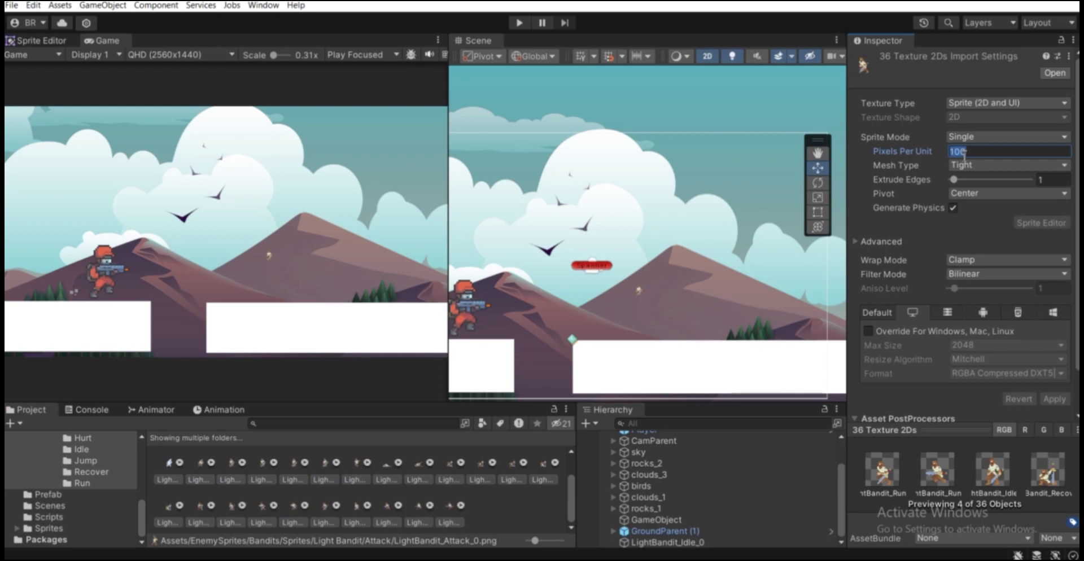
pyautogui.write('1')
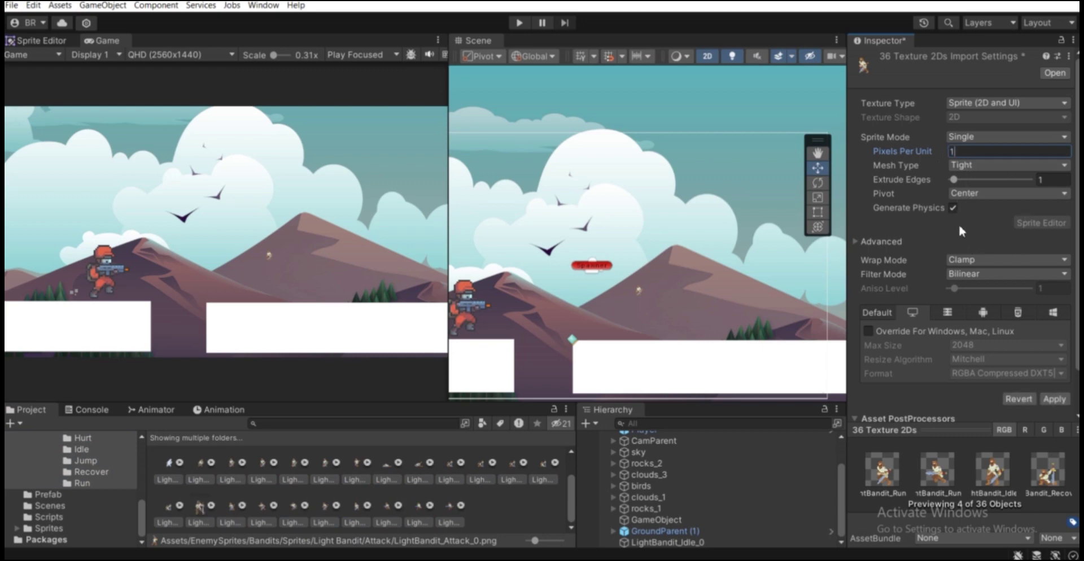
pyautogui.write('6')
pyautogui.click(963, 275)
pyautogui.click(971, 300)
pyautogui.click(1055, 399)
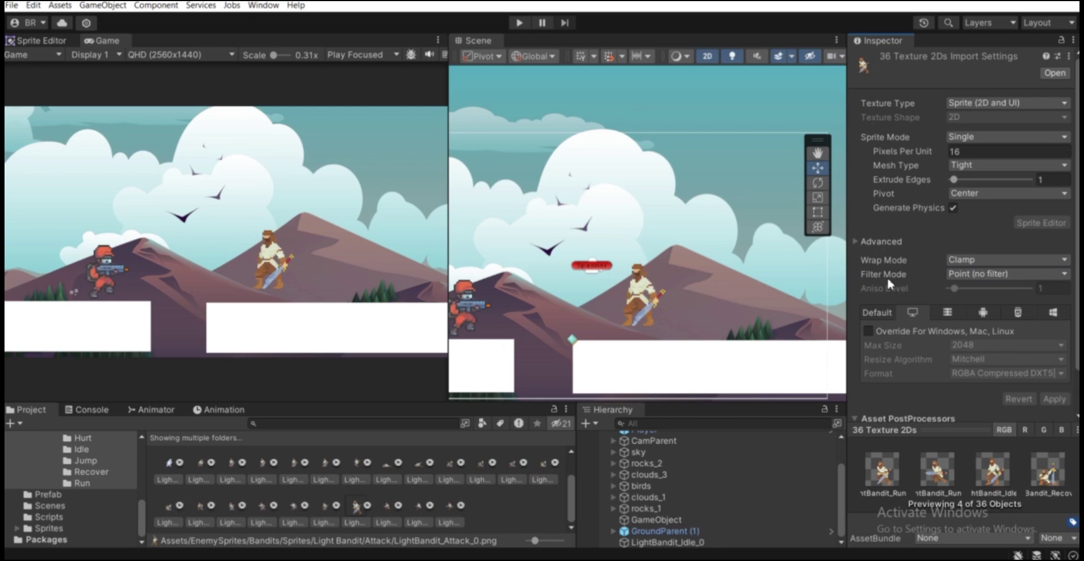
# Reorder the LightBandit_Idle_0 object to the first position in SampleScene and rename it Enemy.
pyautogui.scroll(1, 685, 299)
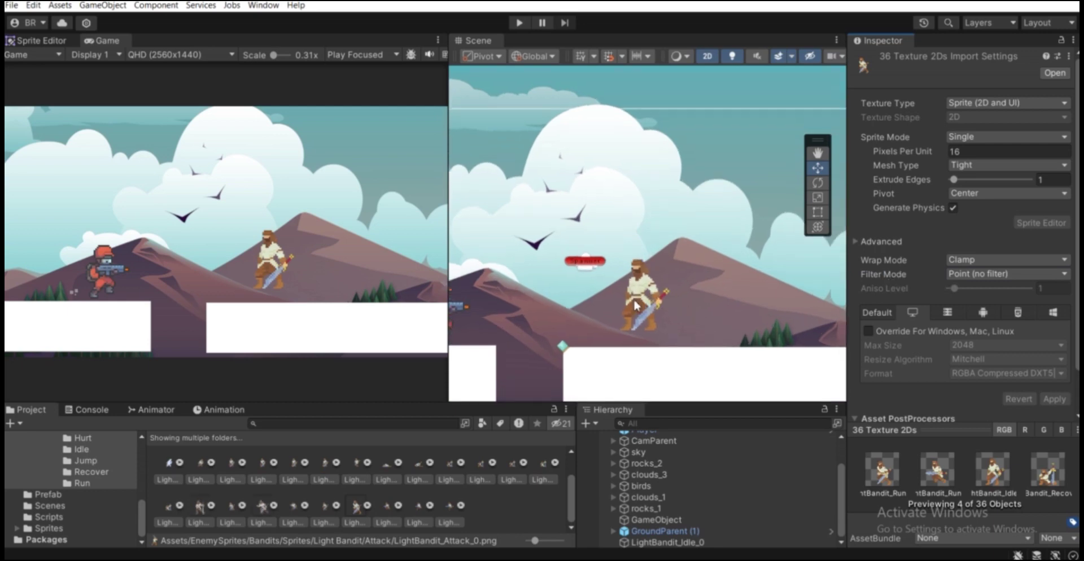
pyautogui.click(666, 542)
pyautogui.moveTo(673, 547); pyautogui.dragTo(699, 445)
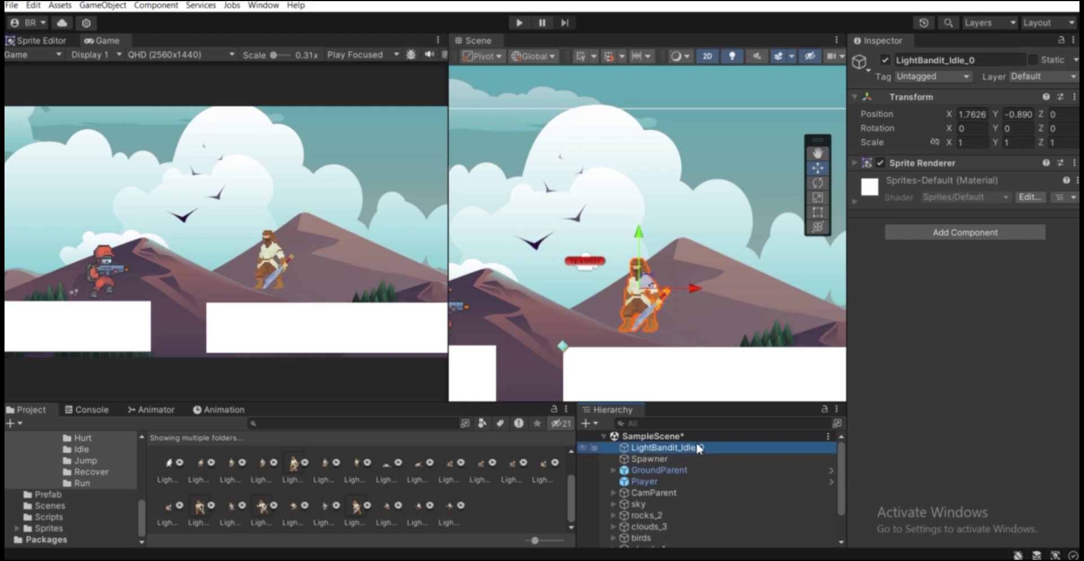
pyautogui.click(983, 60)
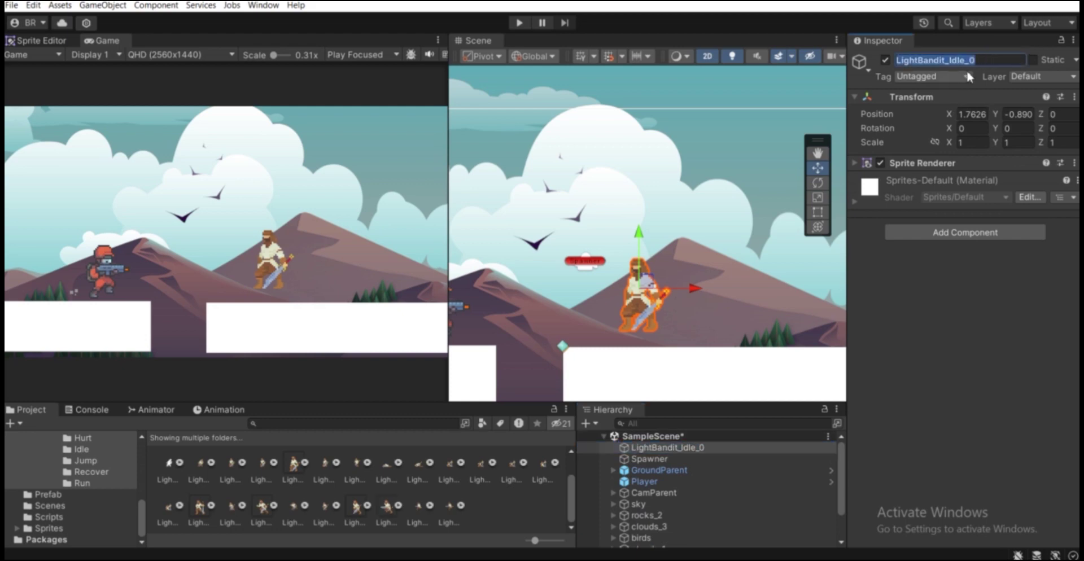
pyautogui.write('Enemy')
pyautogui.press('Return')
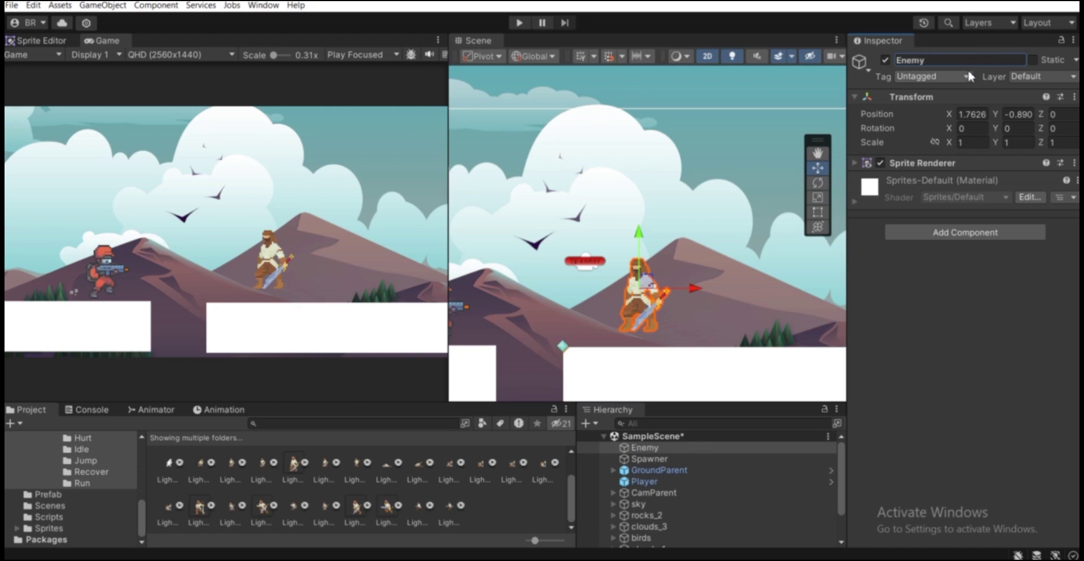
# Move the Enemy down onto the ground platform, to about X 2.83, Y -1.24.
pyautogui.scroll(2, 641, 275)
pyautogui.moveTo(641, 275); pyautogui.dragTo(610, 301)
pyautogui.press('q')
pyautogui.press('w')
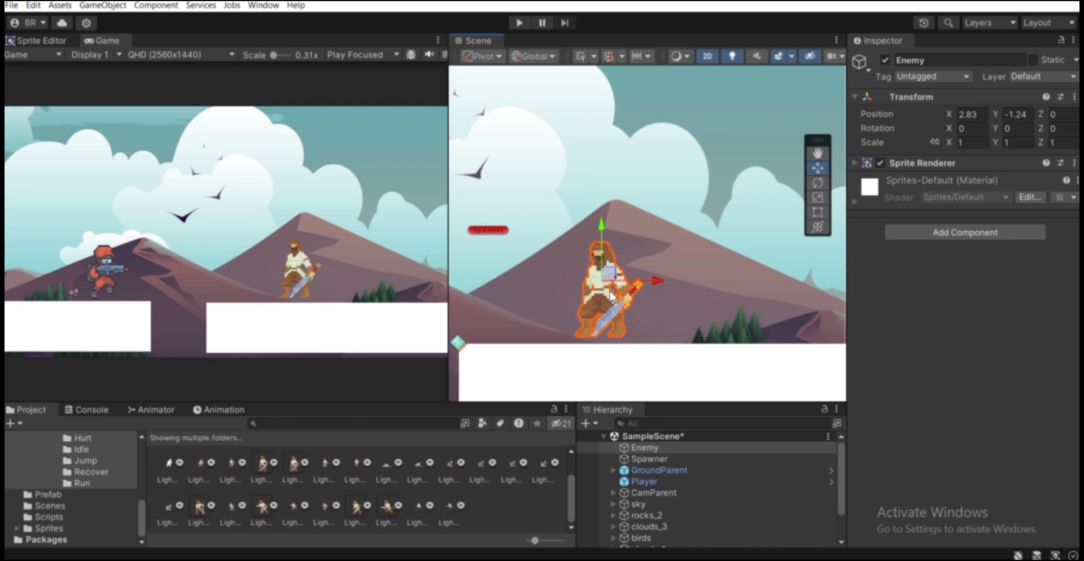
# Add a Rigidbody 2D component to the Enemy object.
pyautogui.click(942, 236)
pyautogui.write('rigi')
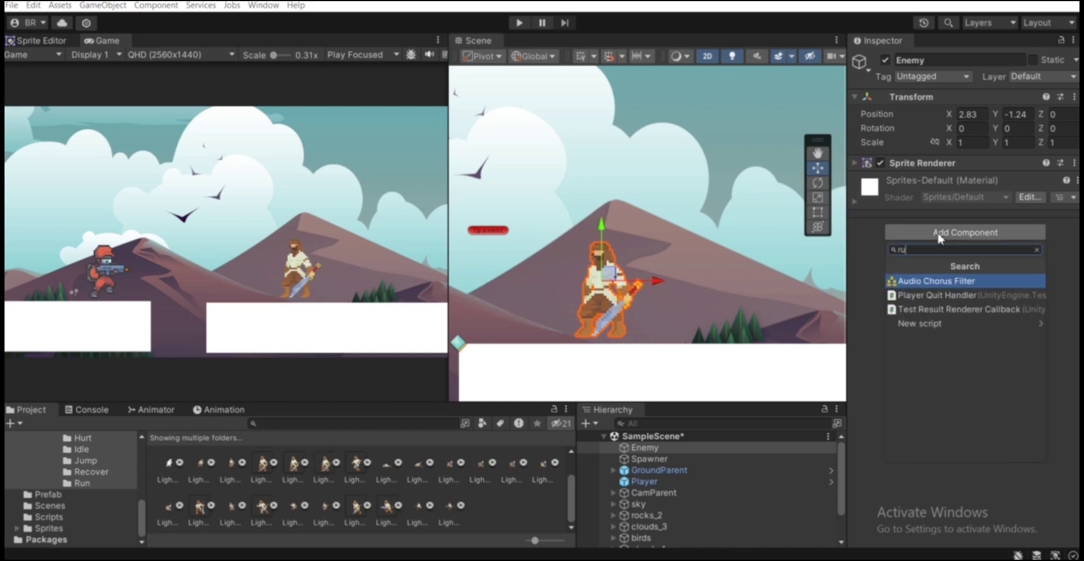
pyautogui.press('Return')
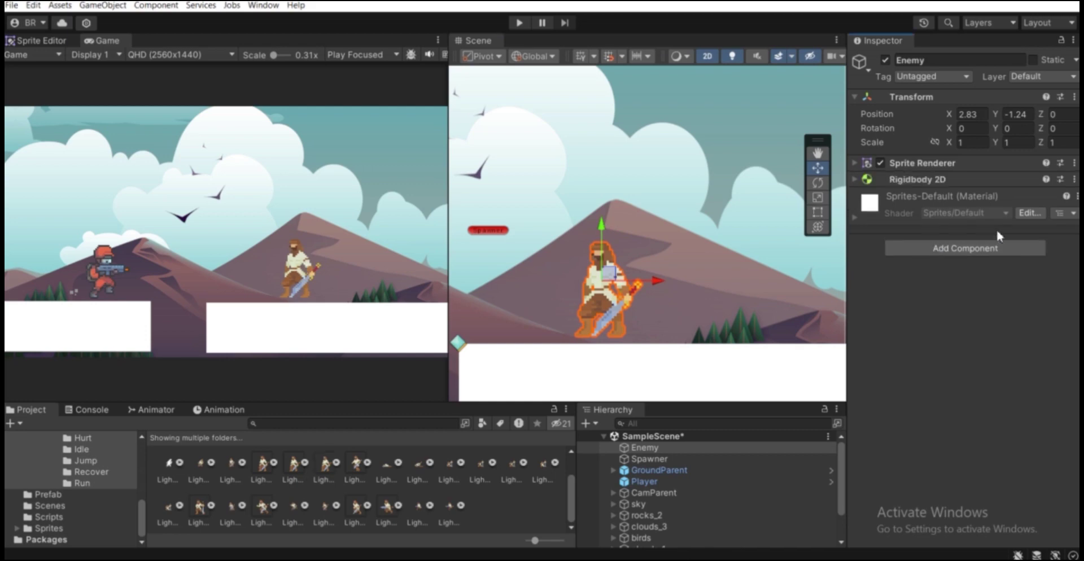
# Set the Enemy's Rigidbody 2D gravity scale to 3 and its collision detection to Continuous.
pyautogui.click(925, 184)
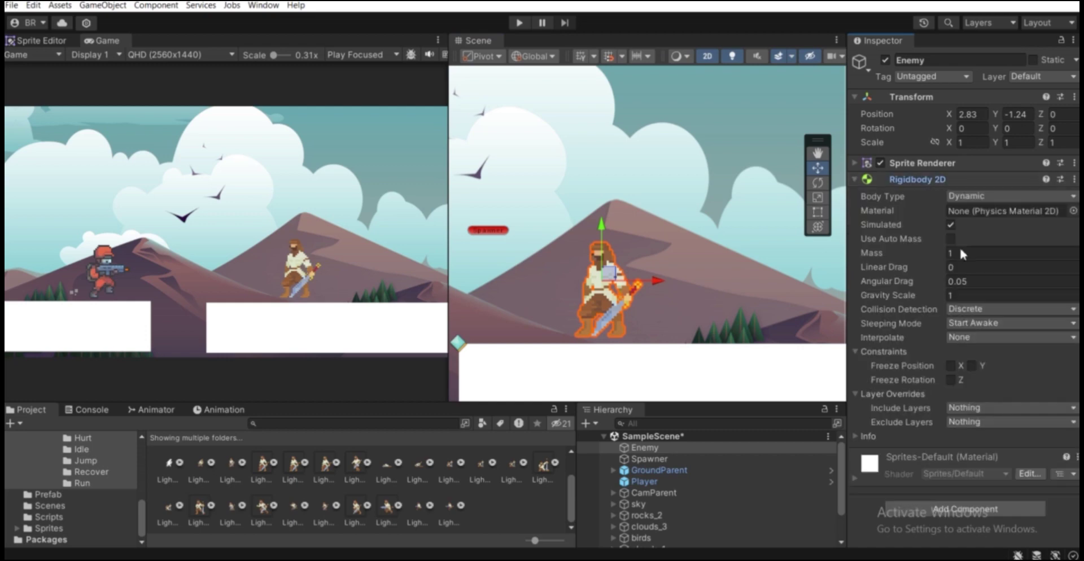
pyautogui.click(958, 299)
pyautogui.write('3')
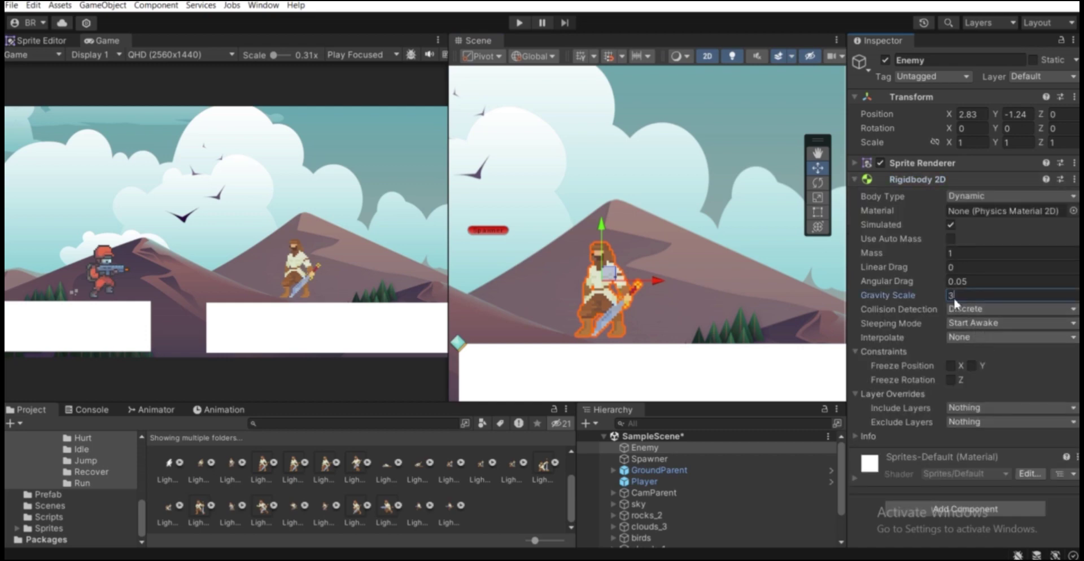
pyautogui.click(955, 310)
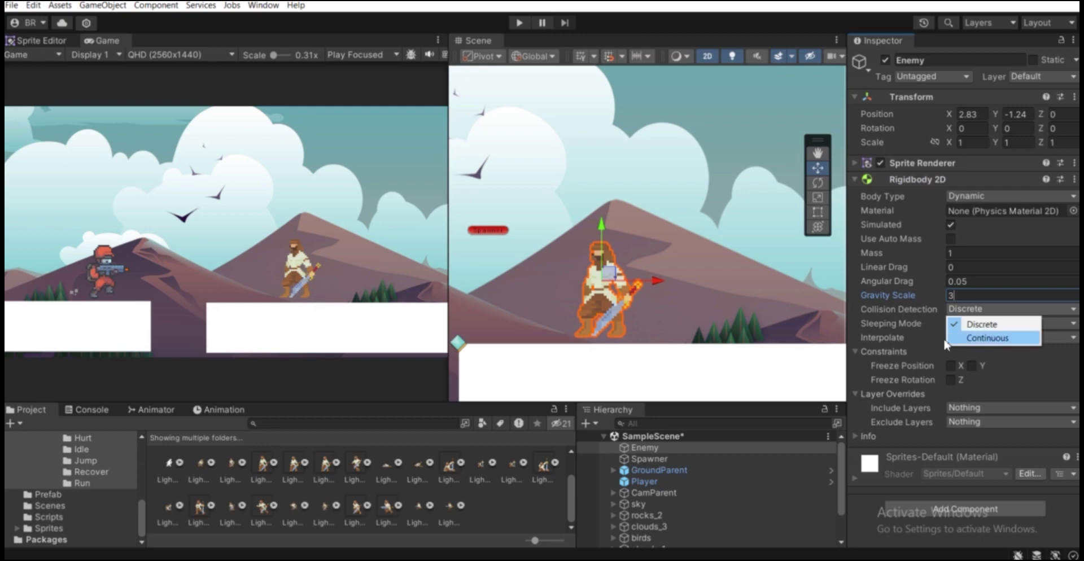
pyautogui.click(988, 338)
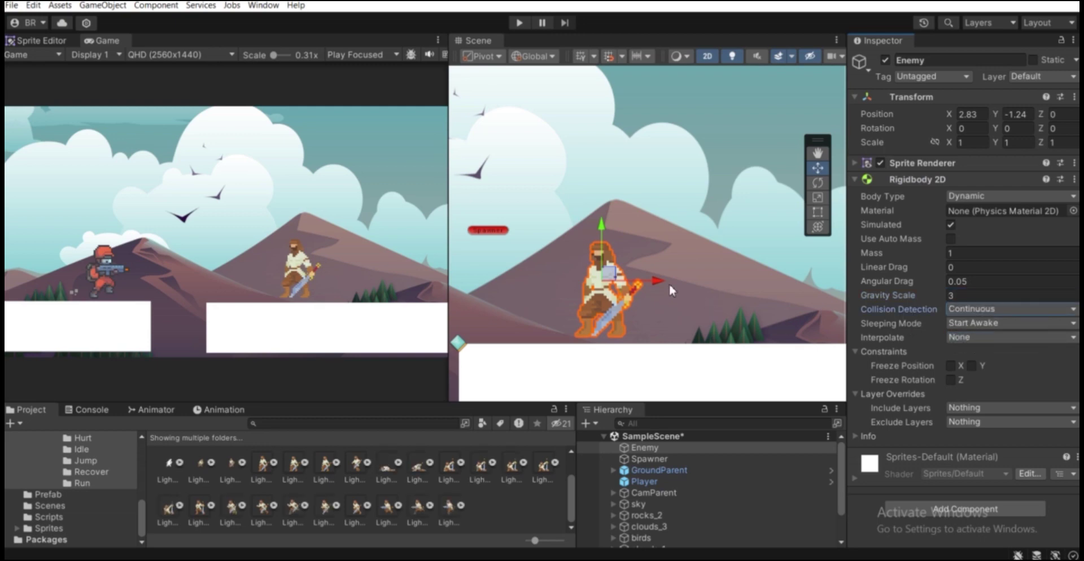
# Nudge the Enemy slightly up and along the platform, to about X 3.07, Y -1.1.
pyautogui.scroll(-1, 668, 283)
pyautogui.scroll(1, 591, 276)
pyautogui.moveTo(622, 254); pyautogui.dragTo(625, 245)
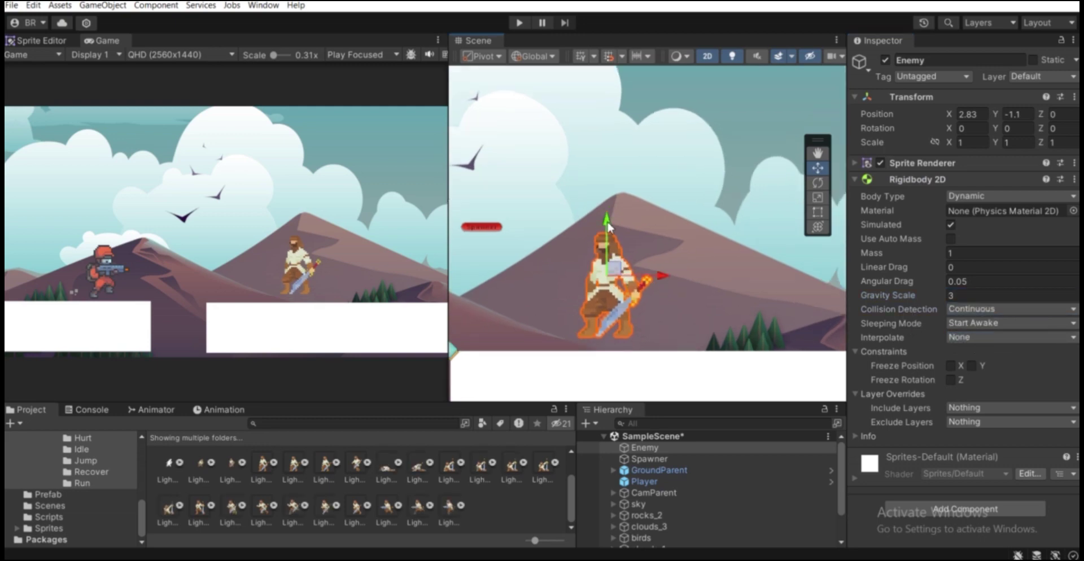
pyautogui.moveTo(660, 276); pyautogui.dragTo(669, 279)
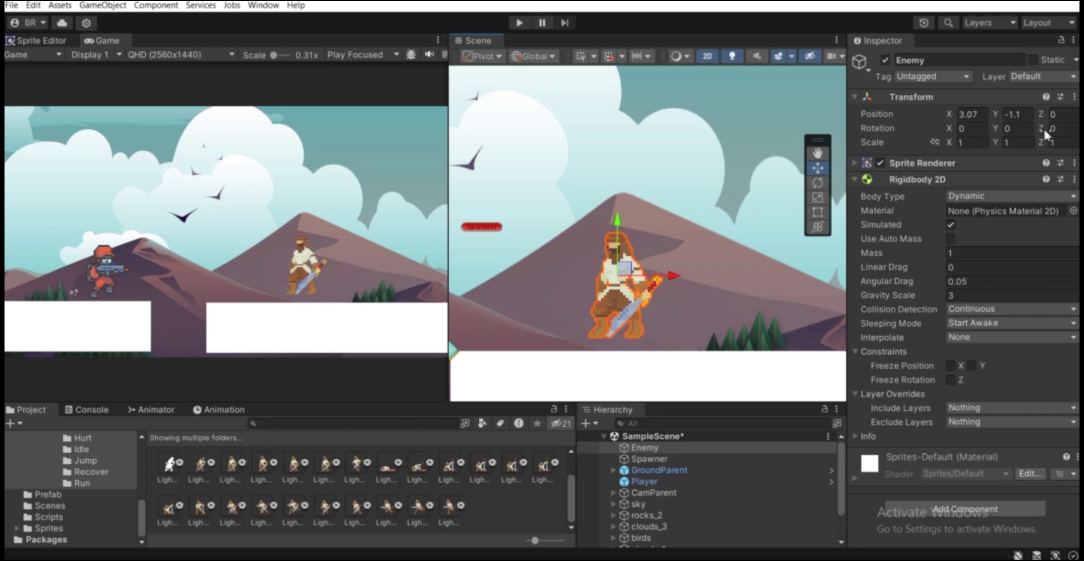
# Try tilting the Enemy about the Z axis, and reset its Z rotation to 0.
pyautogui.moveTo(1044, 127); pyautogui.dragTo(226, 208)
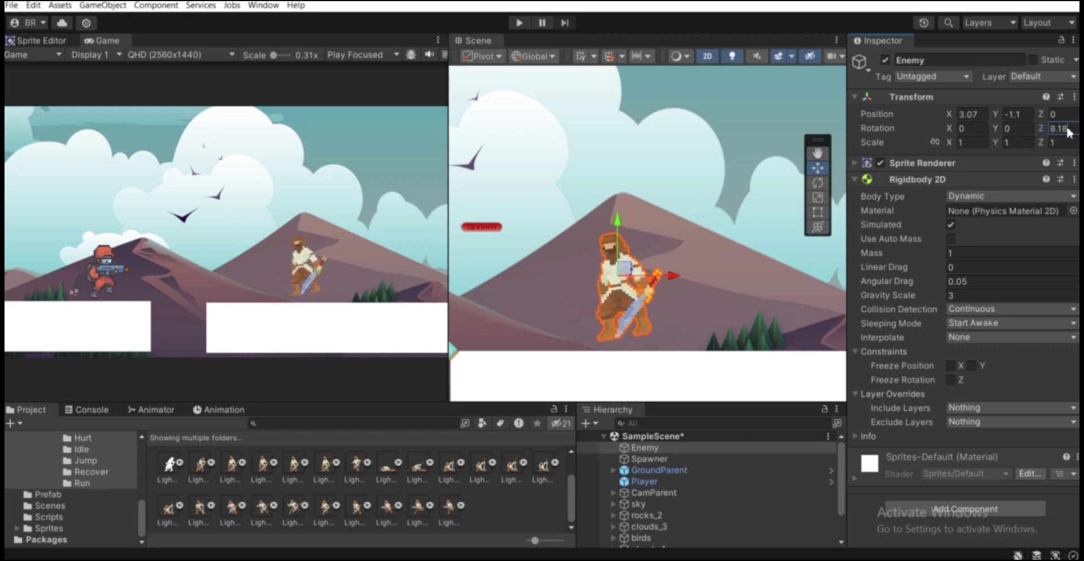
pyautogui.write('0')
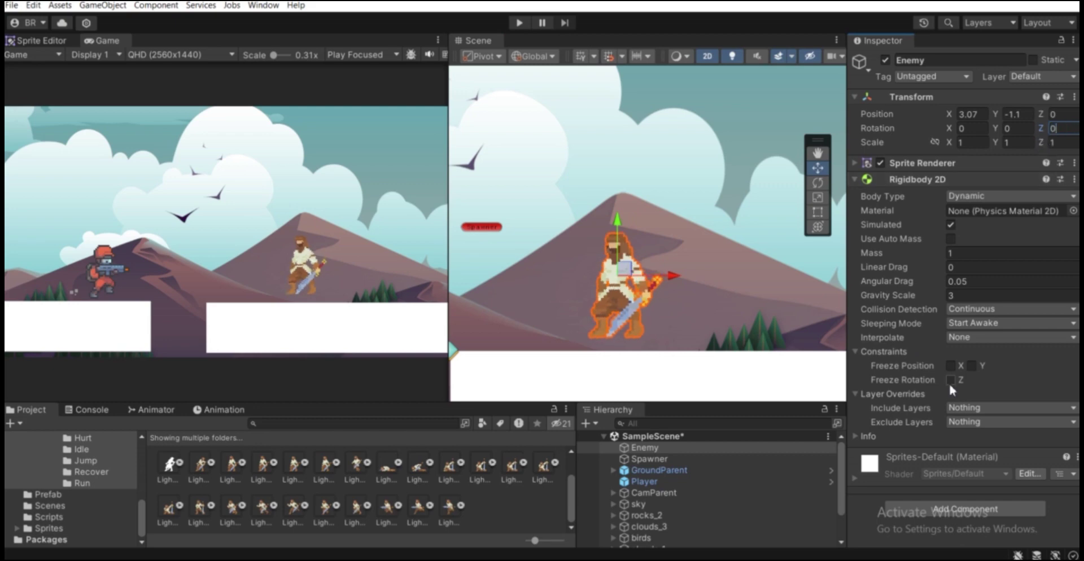
# Freeze the Z rotation in the Enemy's Rigidbody 2D constraints and collapse the component.
pyautogui.click(951, 380)
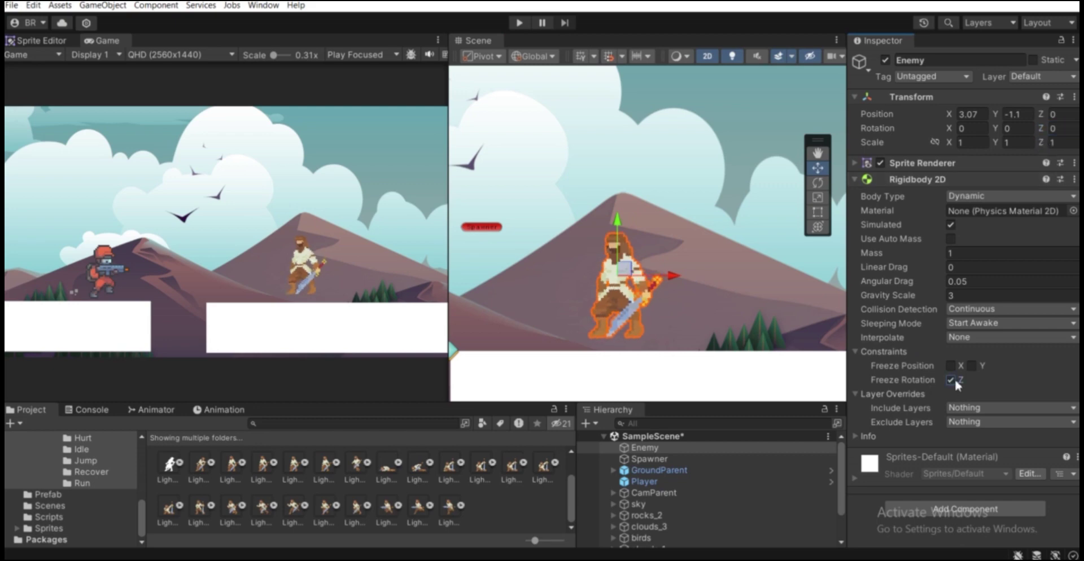
pyautogui.click(893, 182)
# Try moving the Enemy down through the ground platform to about Y -3.59, and undo the move.
pyautogui.scroll(-2, 626, 233)
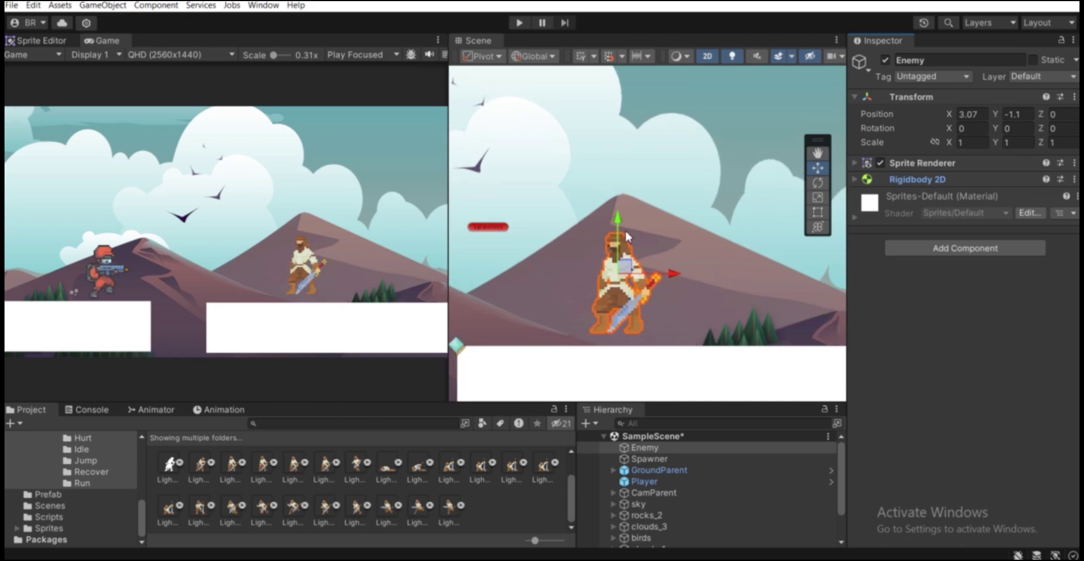
pyautogui.scroll(1, 627, 236)
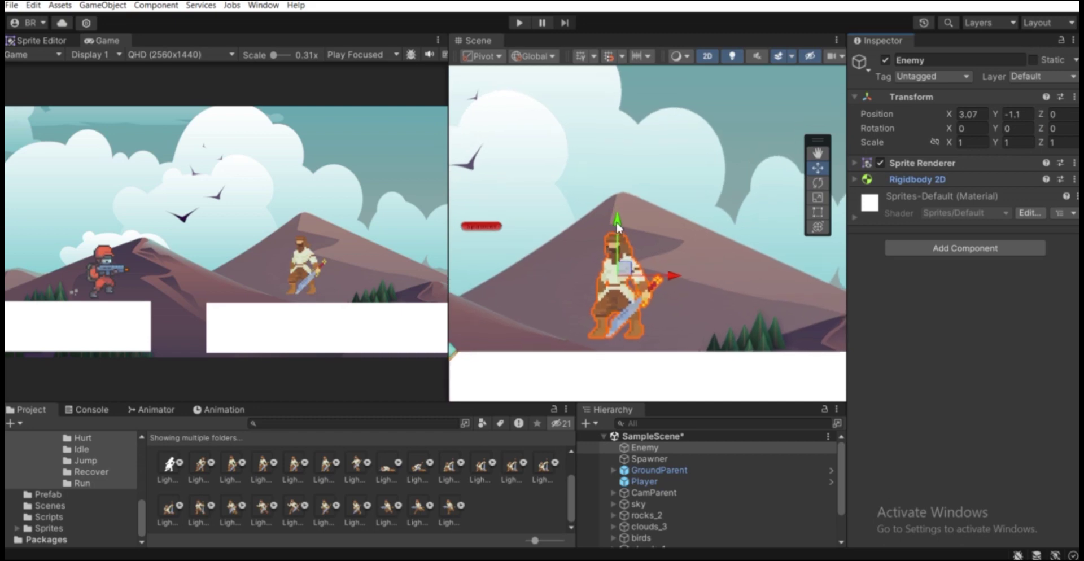
pyautogui.scroll(-2, 616, 226)
pyautogui.moveTo(618, 217); pyautogui.dragTo(628, 239)
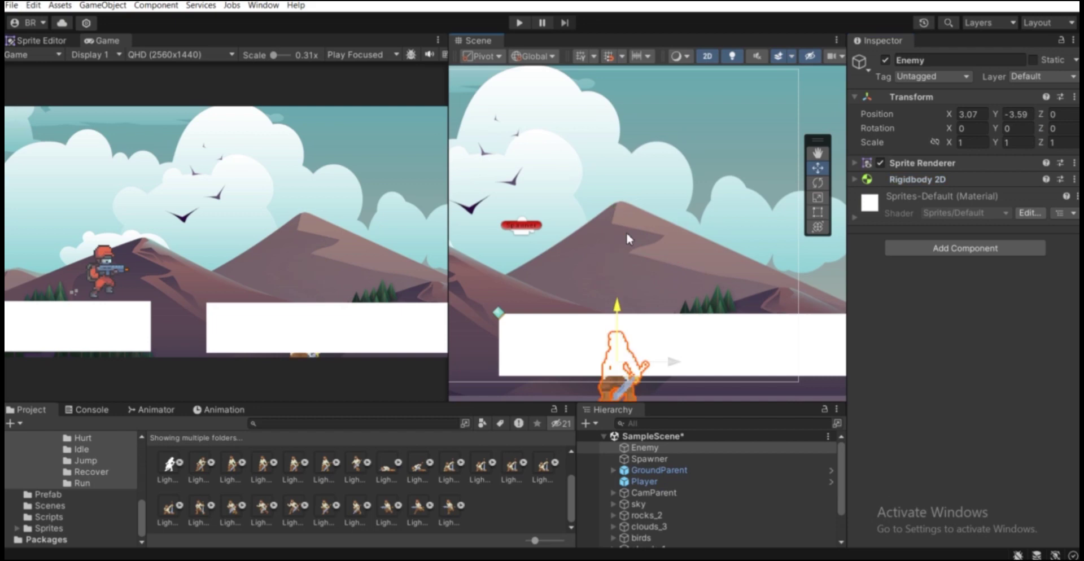
pyautogui.hotkey('ctrl', 'z')
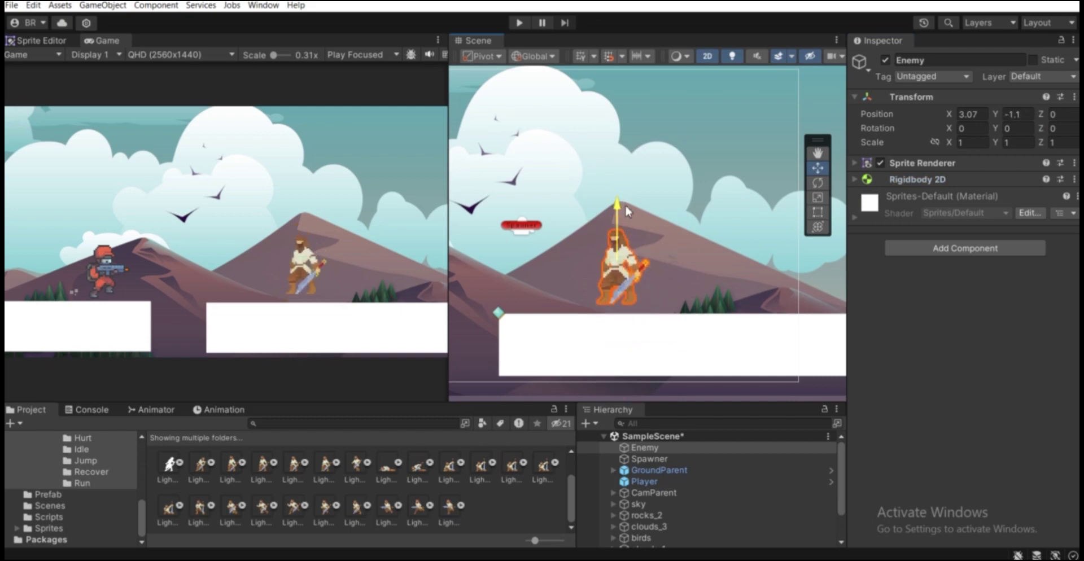
# Nudge the Enemy up to Y -1.08 and add a Box Collider 2D component to it.
pyautogui.moveTo(627, 212); pyautogui.dragTo(627, 210)
pyautogui.click(948, 250)
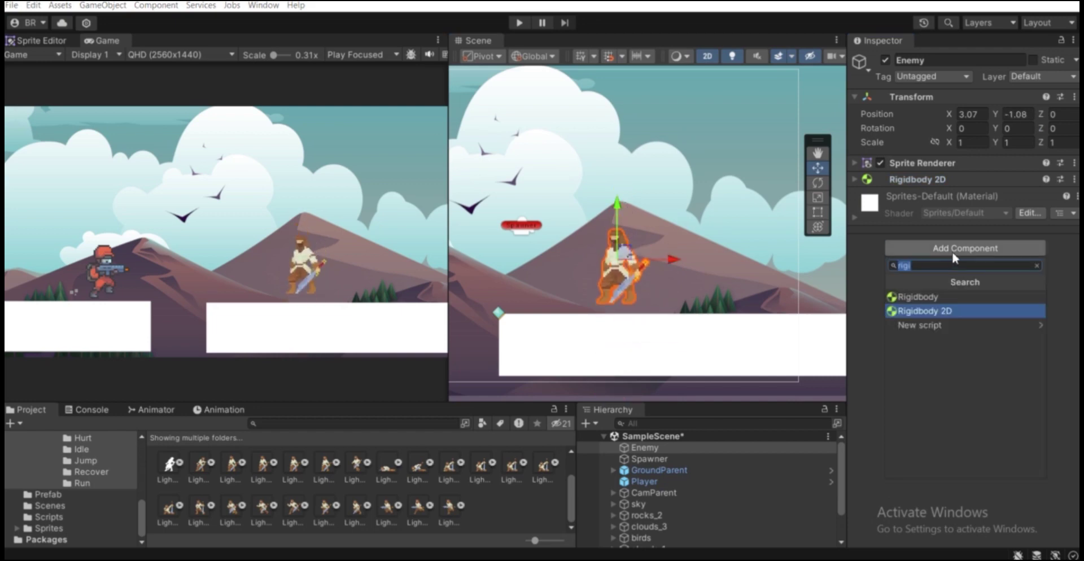
pyautogui.write('Box')
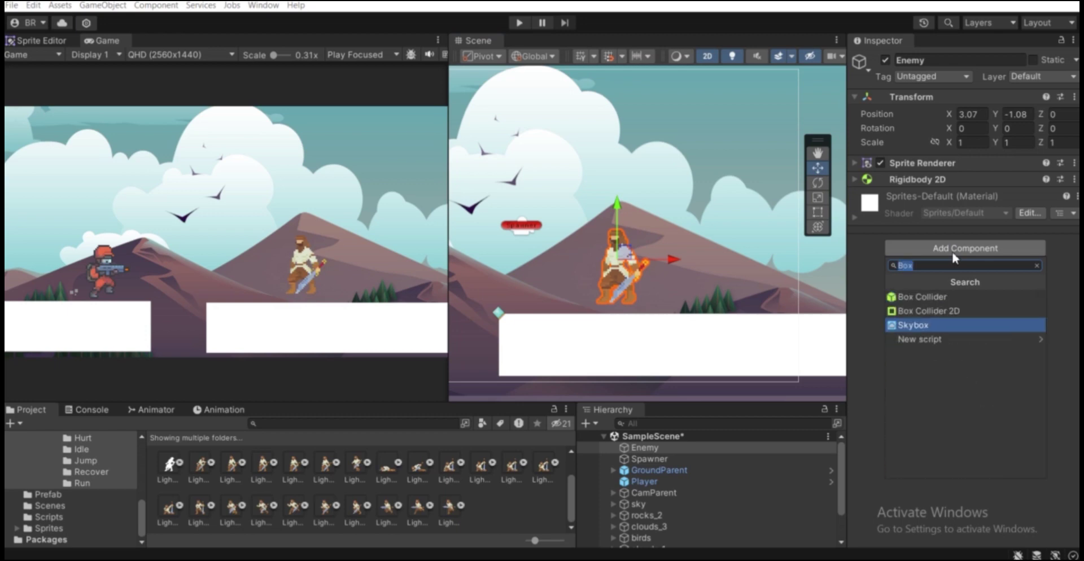
pyautogui.press('Up')
pyautogui.press('Return')
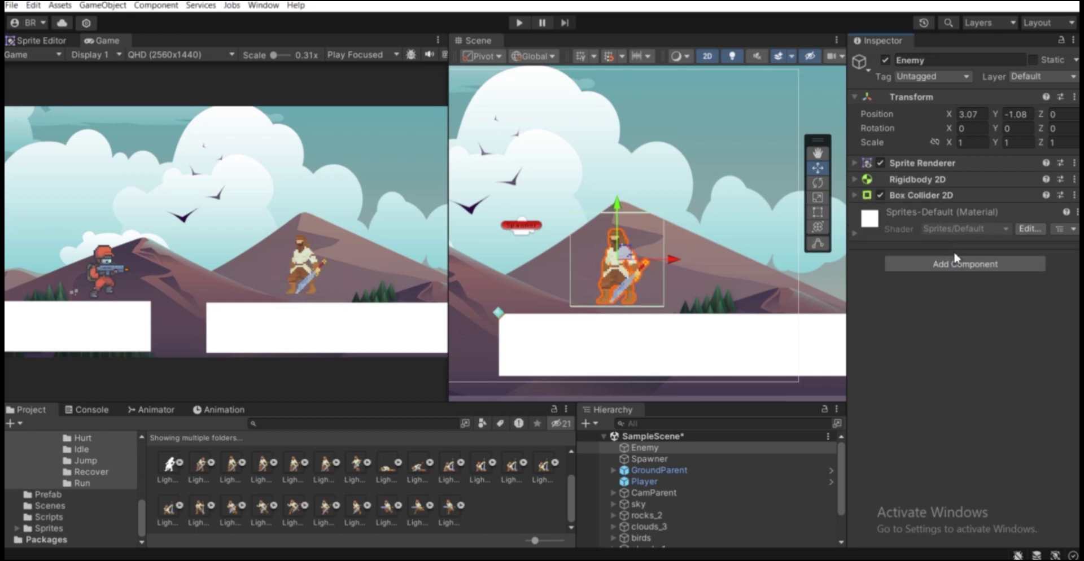
# Fit the Enemy's Box Collider 2D around its body, to a size of about 1.00 by 2.35 with offset about 0.065, -0.195.
pyautogui.click(955, 198)
pyautogui.click(957, 216)
pyautogui.scroll(5, 592, 245)
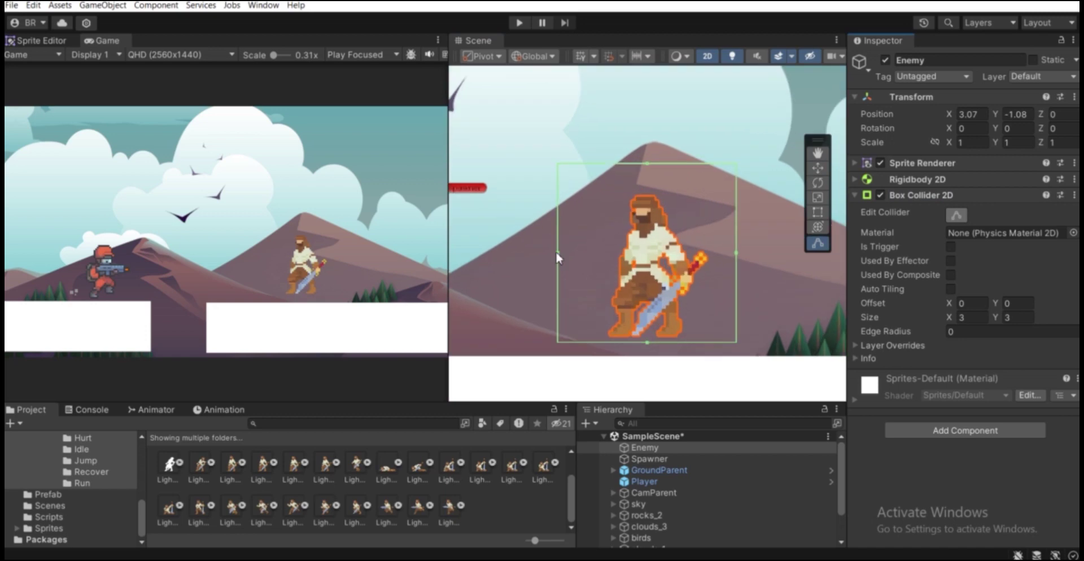
pyautogui.moveTo(559, 255); pyautogui.dragTo(622, 254)
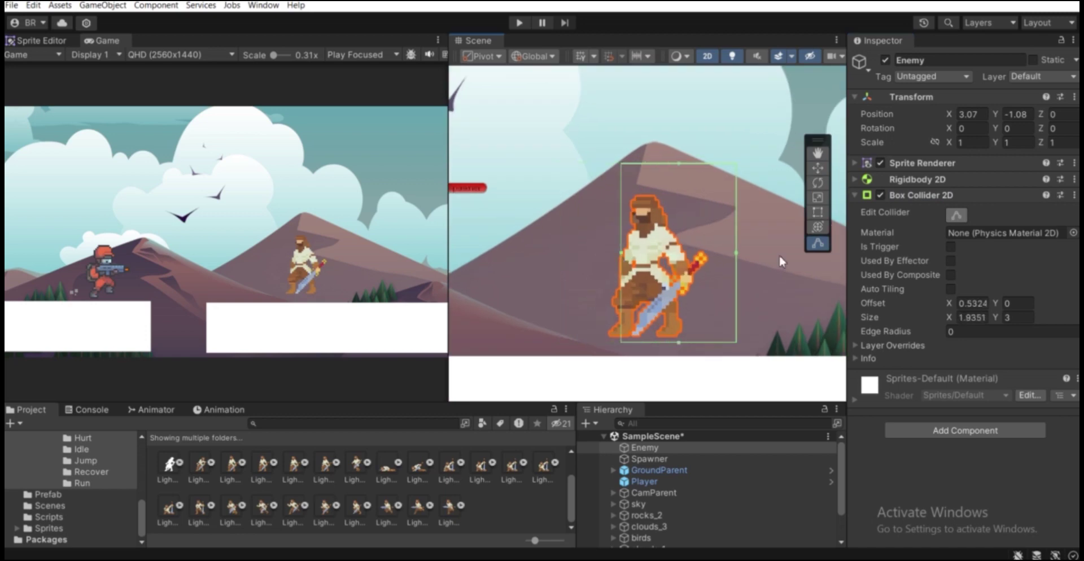
pyautogui.moveTo(736, 254); pyautogui.dragTo(682, 263)
pyautogui.moveTo(652, 343); pyautogui.dragTo(651, 334)
pyautogui.moveTo(657, 163); pyautogui.dragTo(651, 195)
pyautogui.click(956, 215)
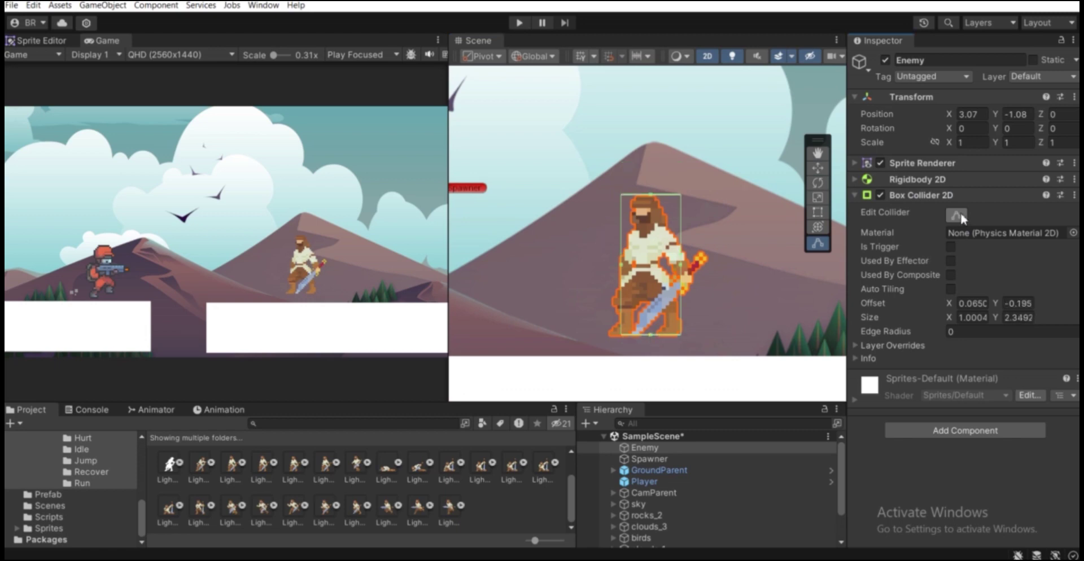
pyautogui.click(920, 195)
# Move the Enemy down onto the ground platform, to about X 3.24, Y -1.28, and deselect it.
pyautogui.scroll(-3, 621, 203)
pyautogui.scroll(-2, 613, 210)
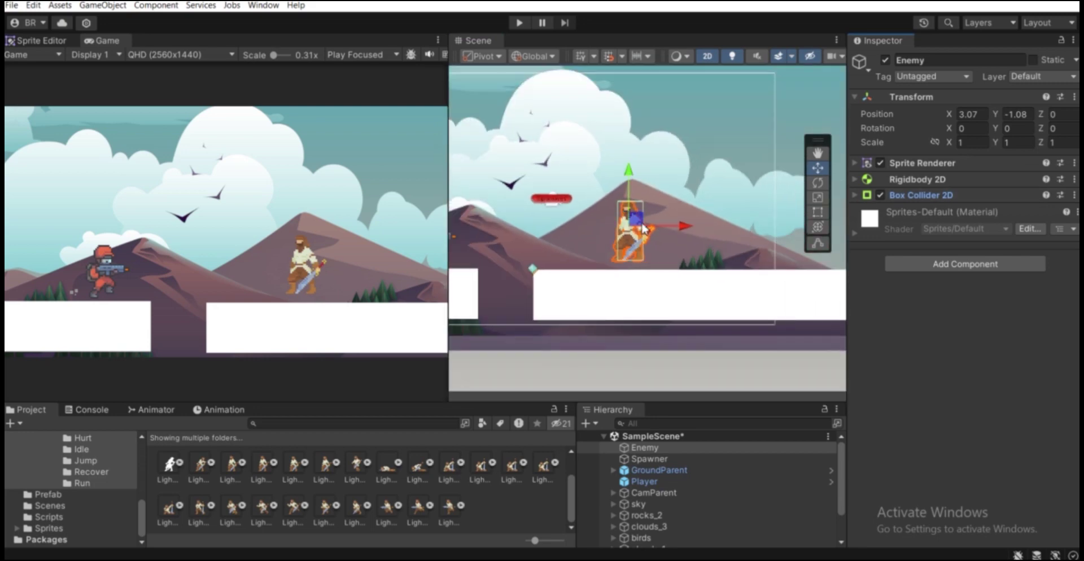
pyautogui.moveTo(639, 223); pyautogui.dragTo(644, 228)
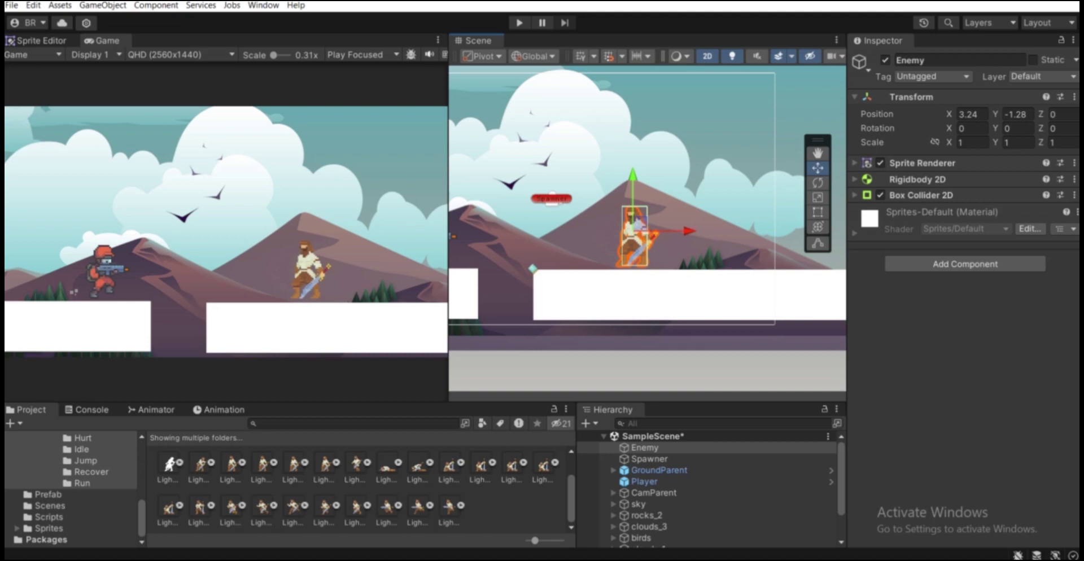
pyautogui.click(813, 529)
# Open the Animation window with the Enemy selected and dock the window below the Scene view.
pyautogui.scroll(5, 9, 456)
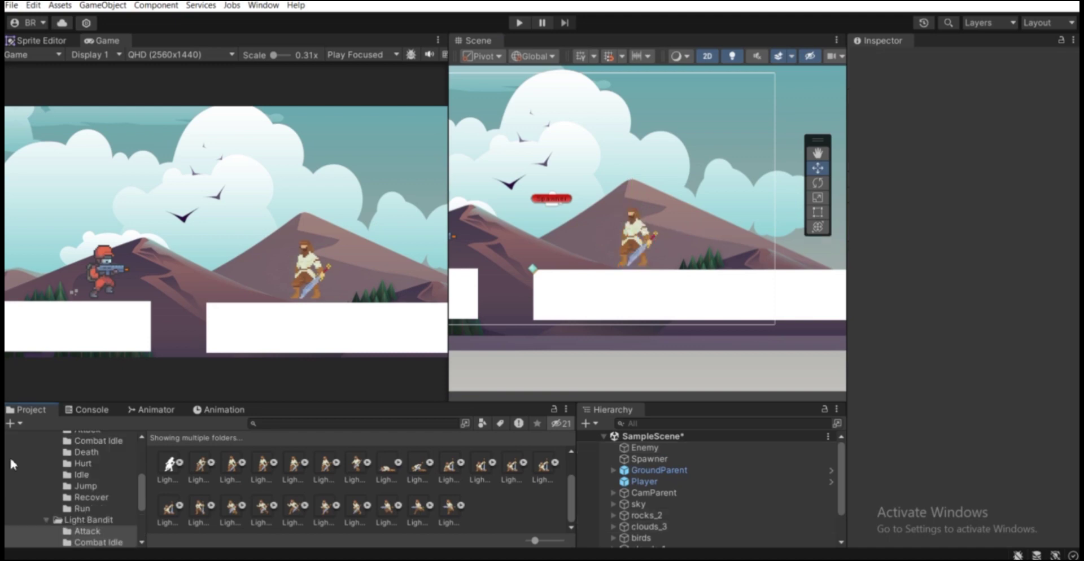
pyautogui.scroll(-1, 119, 485)
pyautogui.click(223, 416)
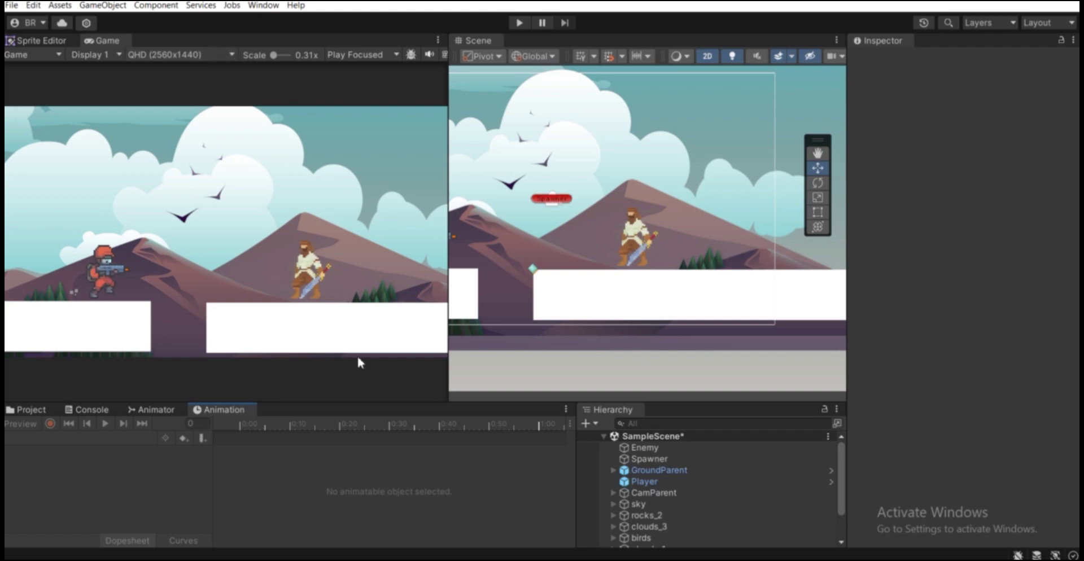
pyautogui.click(276, 7)
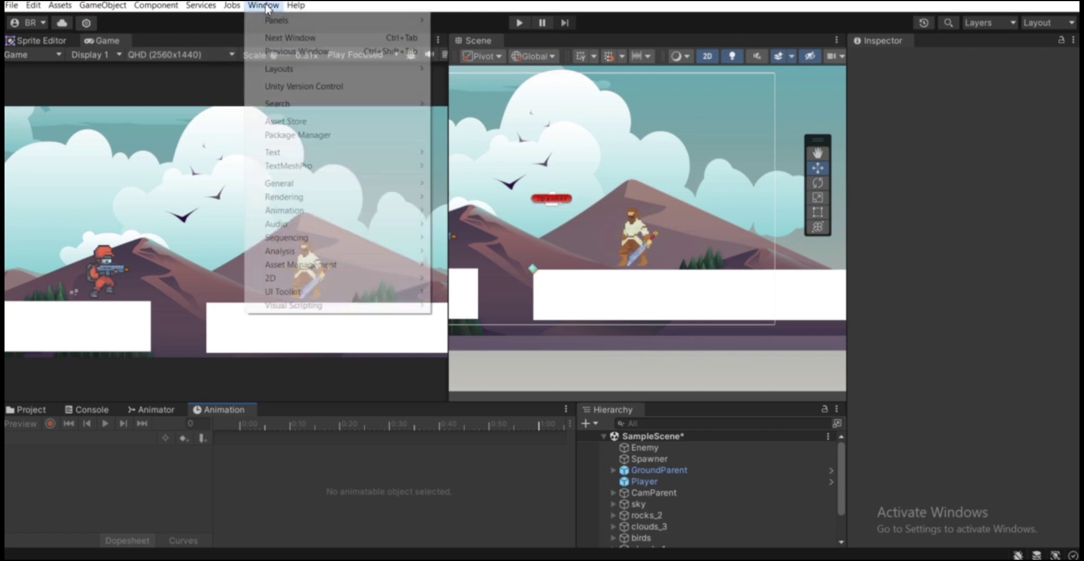
pyautogui.moveTo(328, 214)
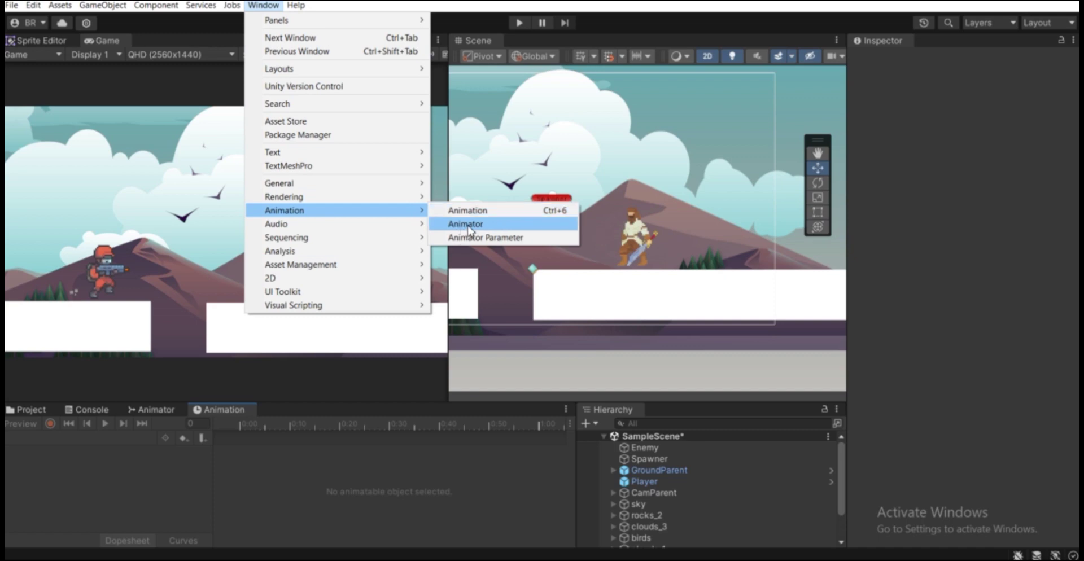
pyautogui.click(662, 447)
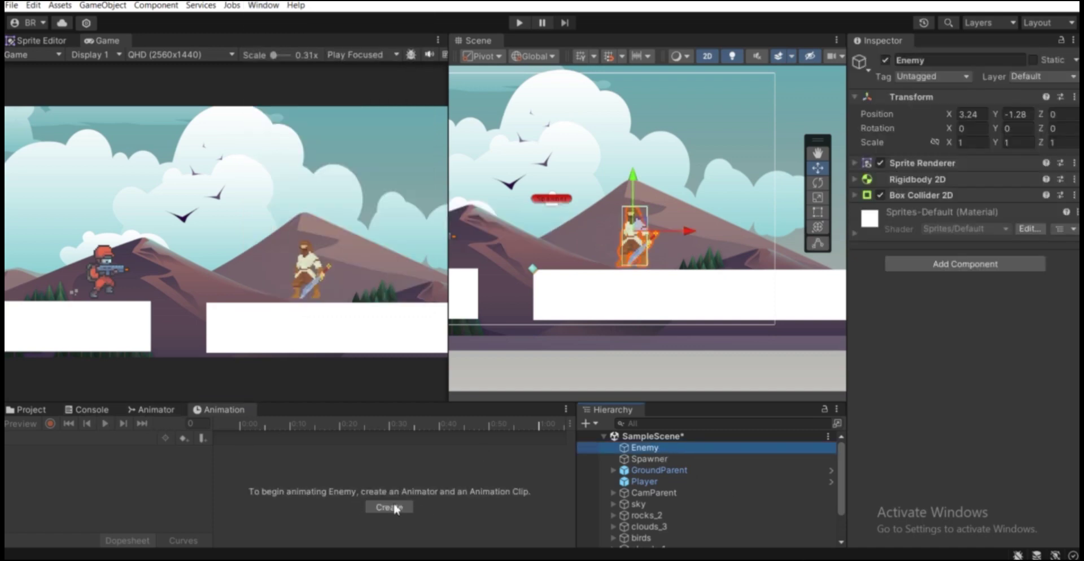
pyautogui.moveTo(225, 407); pyautogui.dragTo(609, 321)
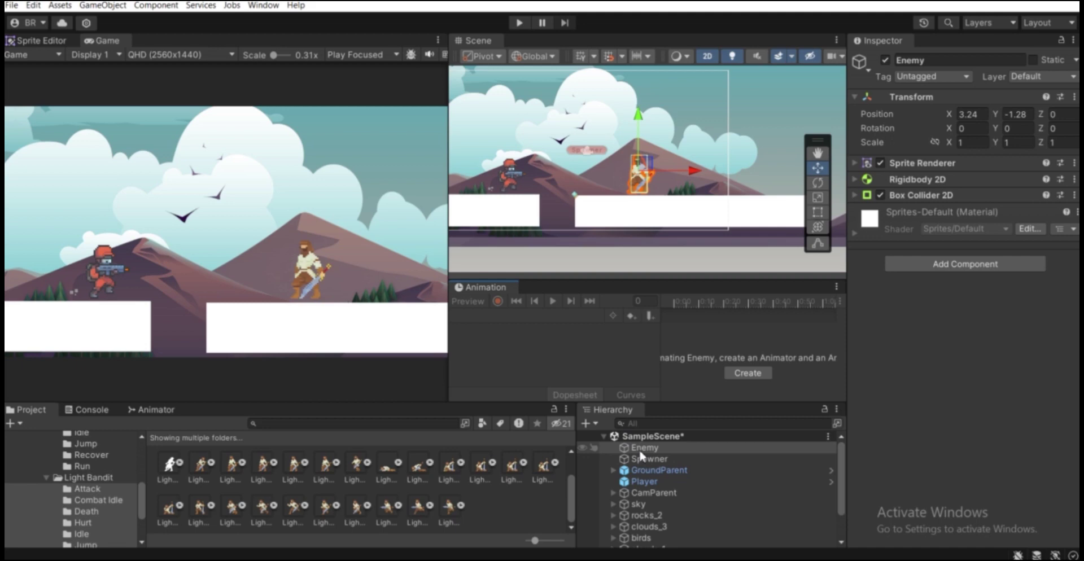
# Start creating an animation clip for the Enemy and browse to the Assets/Animation folder.
pyautogui.click(743, 375)
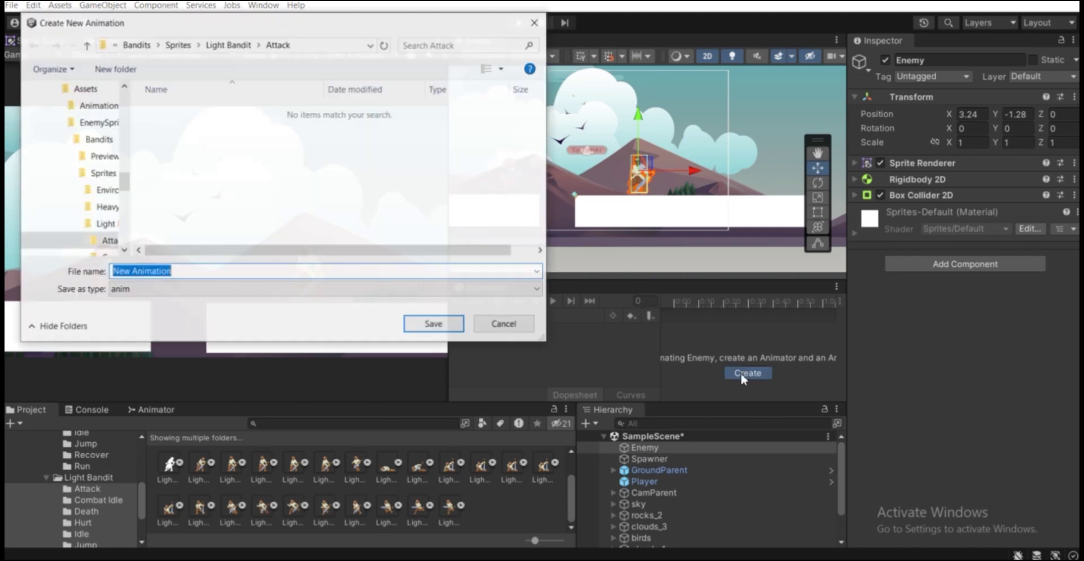
pyautogui.click(114, 45)
pyautogui.click(140, 80)
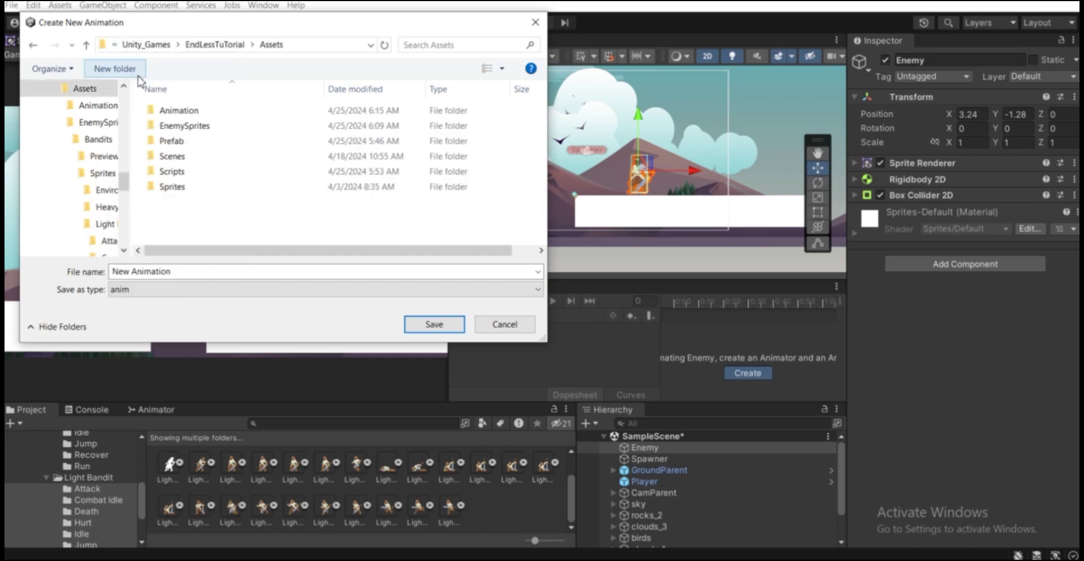
pyautogui.doubleClick(180, 112)
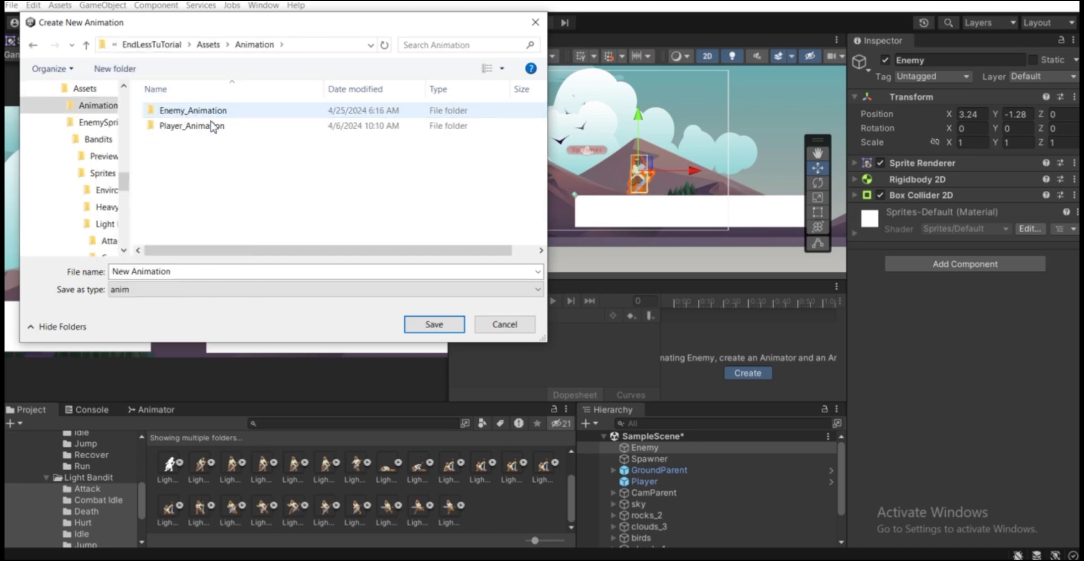
pyautogui.rightClick(175, 153)
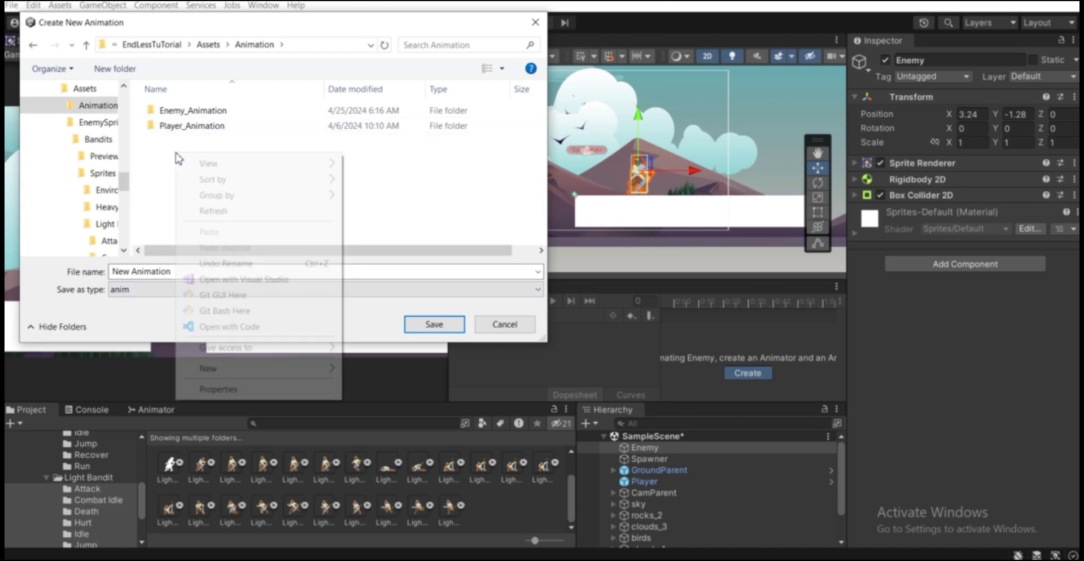
pyautogui.moveTo(208, 372)
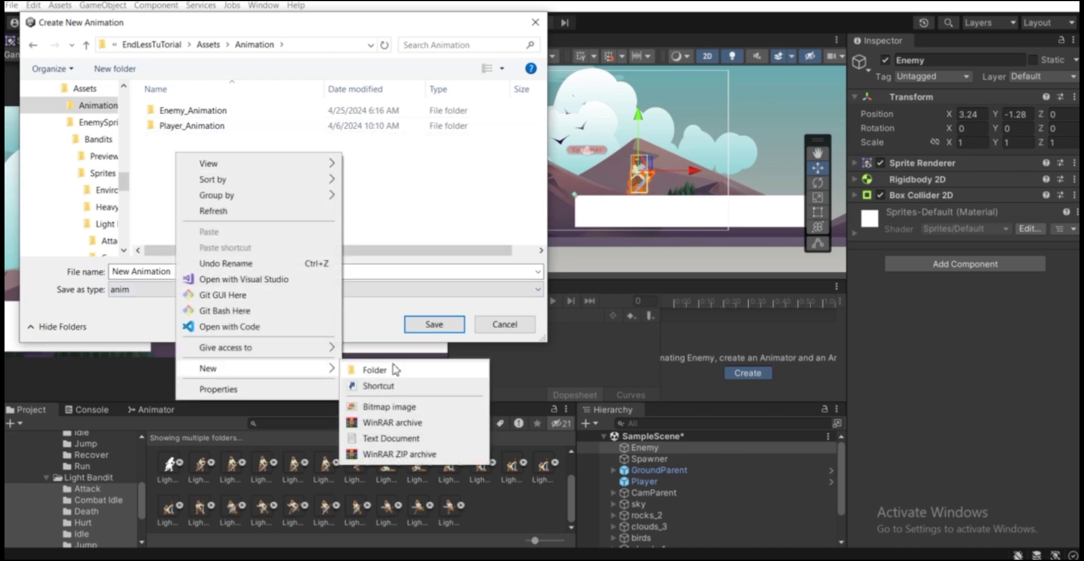
pyautogui.click(405, 224)
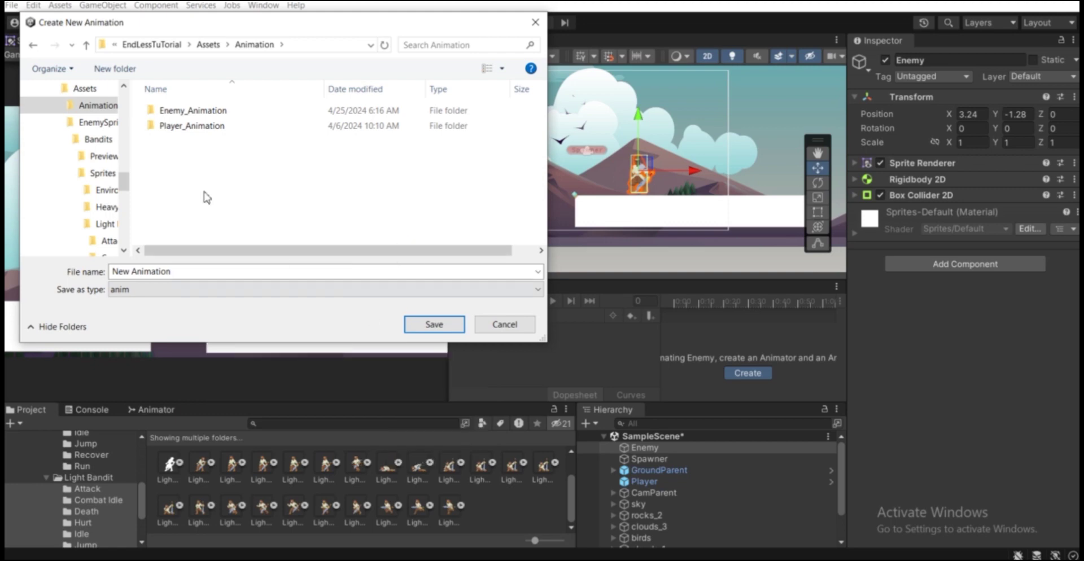
# Save the new clip as Enemy_Idle in the Enemy_Animation folder, replacing the existing file.
pyautogui.click(193, 112)
pyautogui.doubleClick(193, 112)
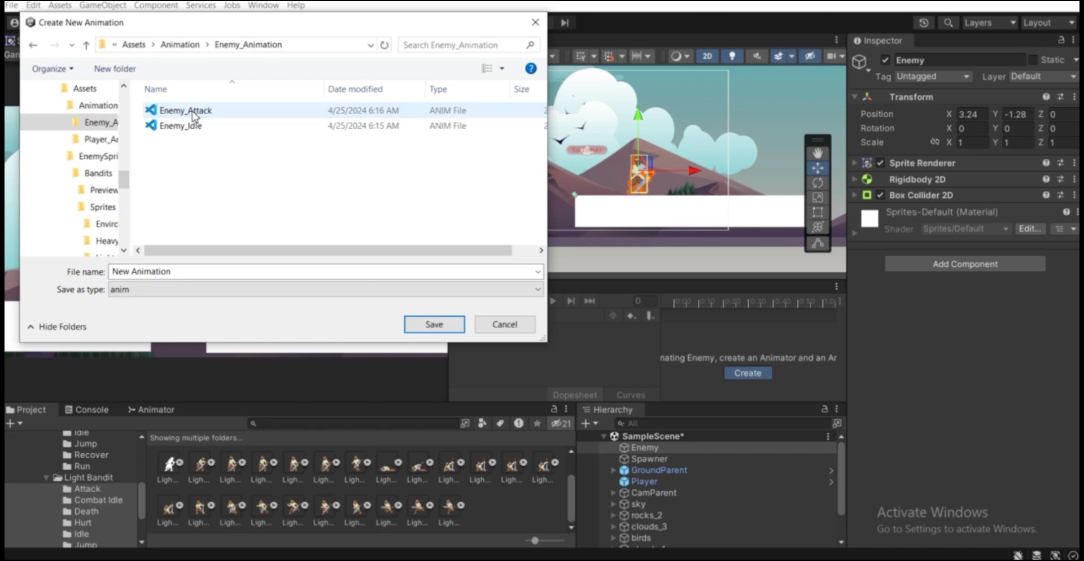
pyautogui.click(133, 273)
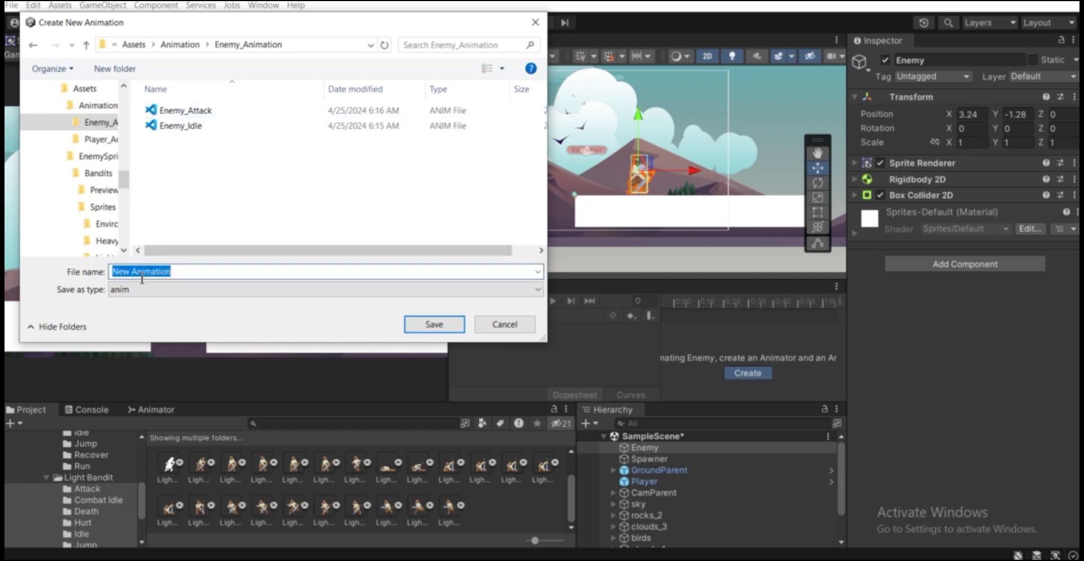
pyautogui.write('E')
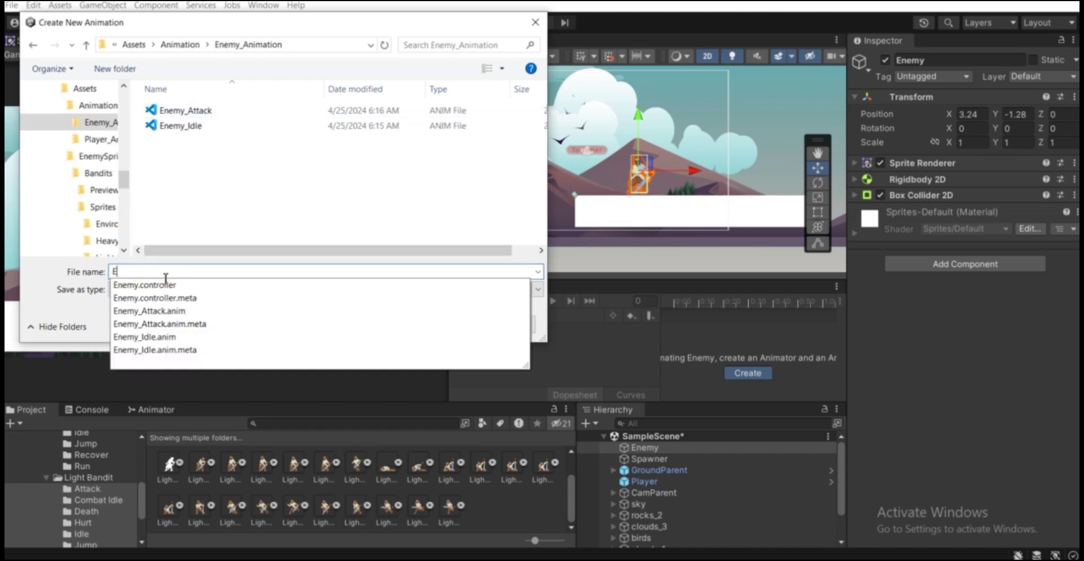
pyautogui.write('nemy_Id')
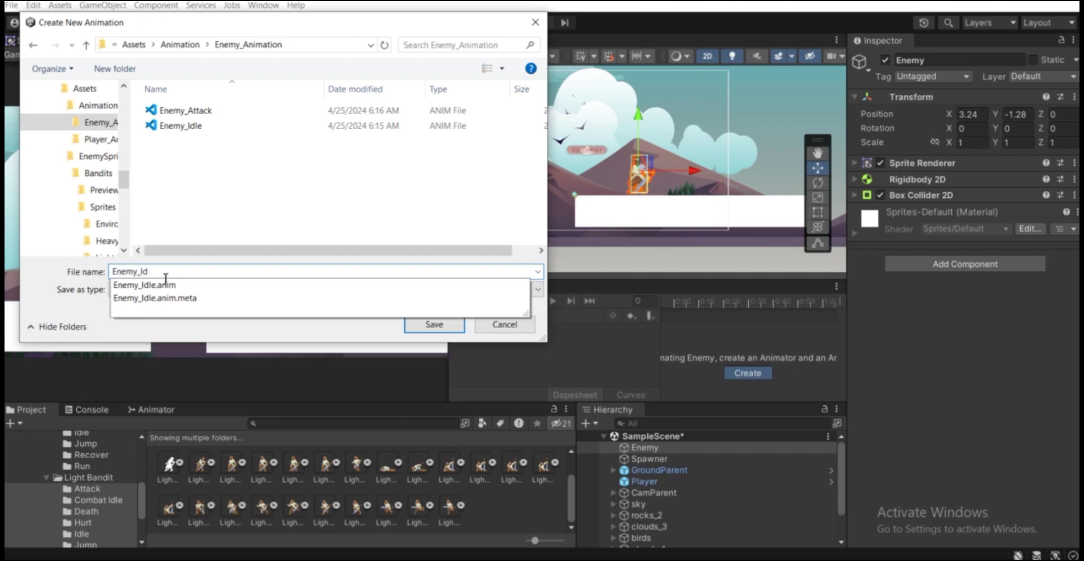
pyautogui.write('le')
pyautogui.press('Return')
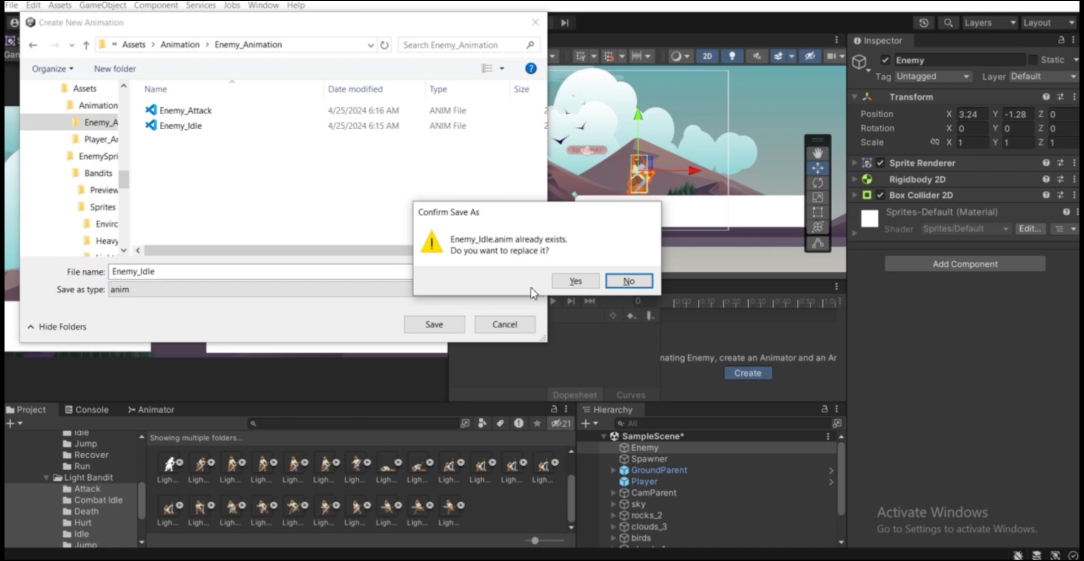
pyautogui.click(575, 281)
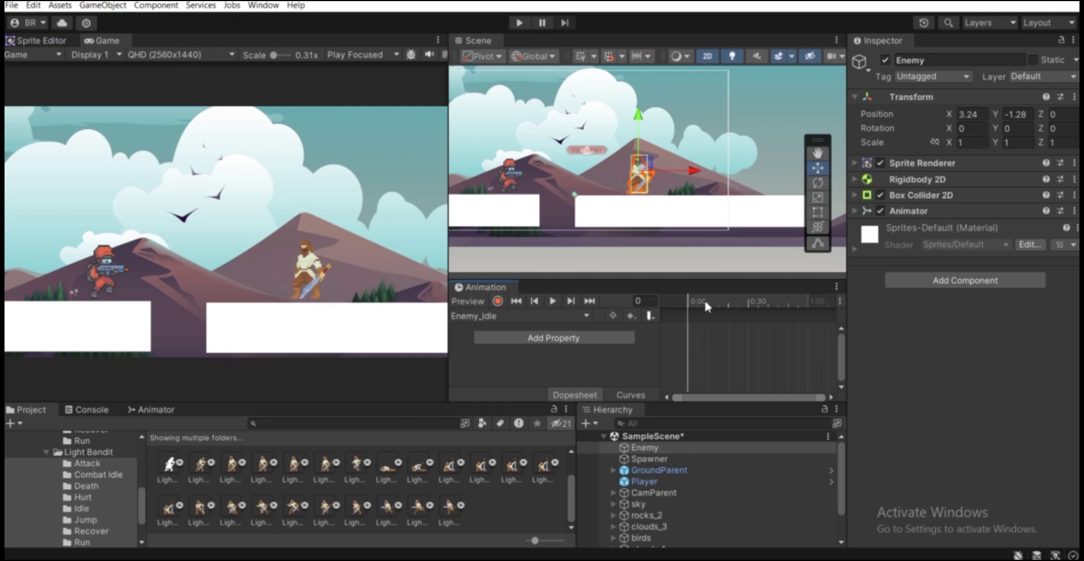
# Start recording the Enemy_Idle clip and add the four Light Bandit Idle sprites to its timeline.
pyautogui.click(497, 301)
pyautogui.click(86, 486)
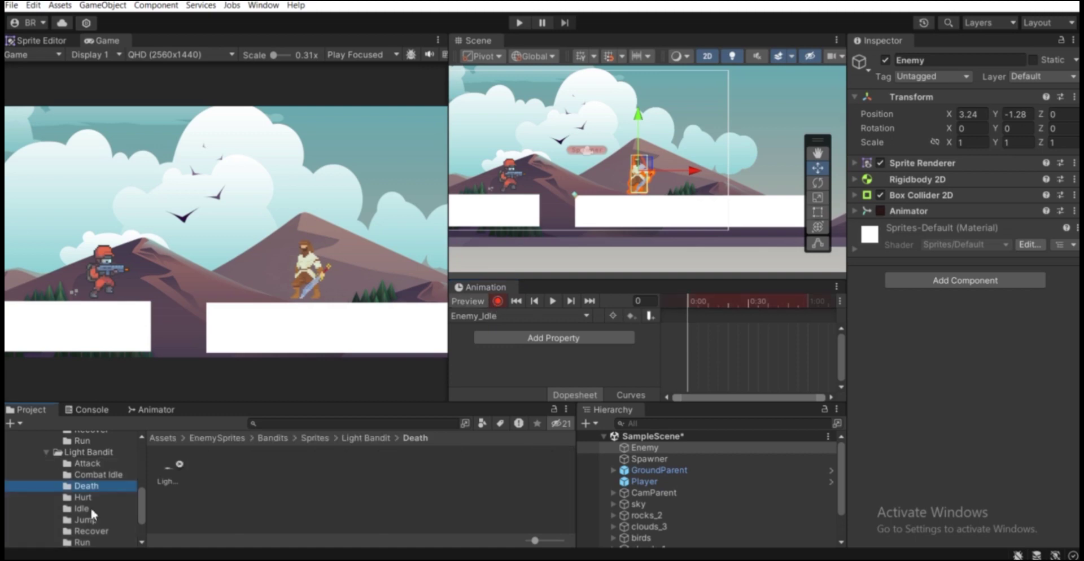
pyautogui.click(90, 508)
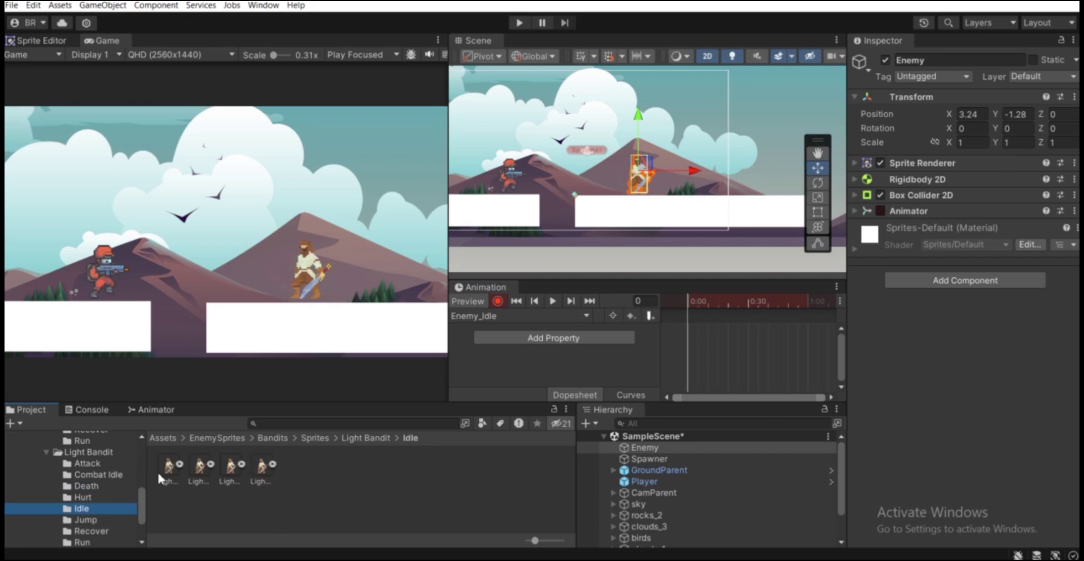
pyautogui.click(159, 480)
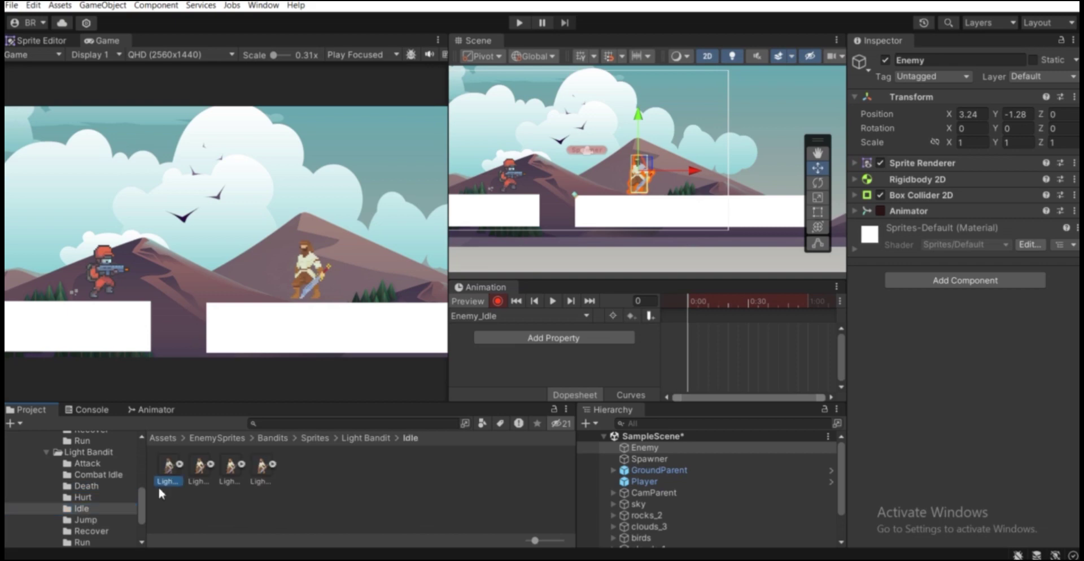
pyautogui.keyDown('shift'); pyautogui.click(261, 472); pyautogui.keyUp('shift')
pyautogui.moveTo(261, 475); pyautogui.dragTo(702, 344)
# Stretch the idle sprite keyframes to end at about frame 20, preview the animation and stop recording.
pyautogui.click(551, 303)
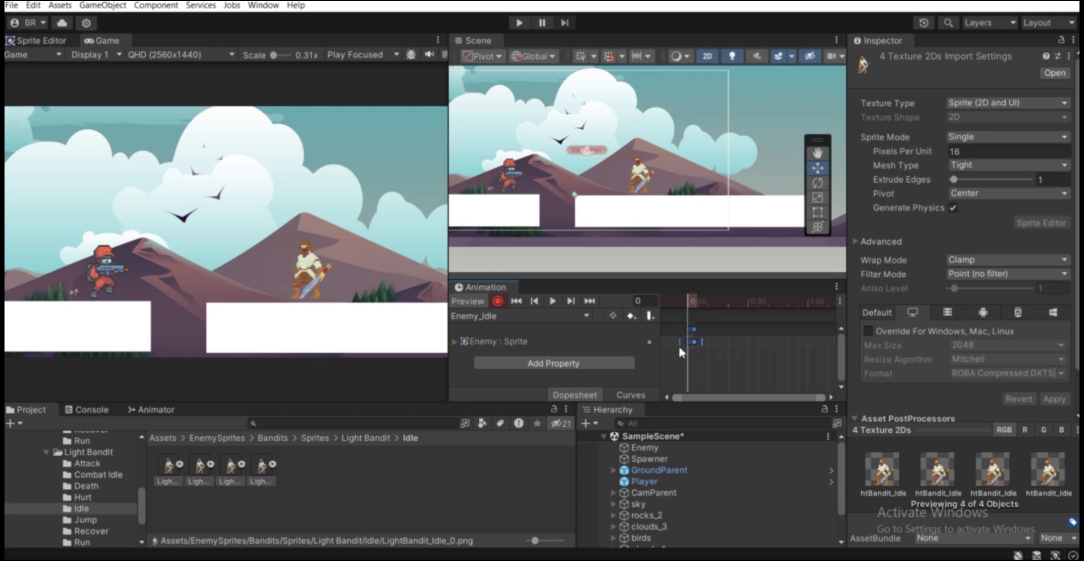
pyautogui.moveTo(706, 343); pyautogui.dragTo(739, 350)
pyautogui.click(554, 302)
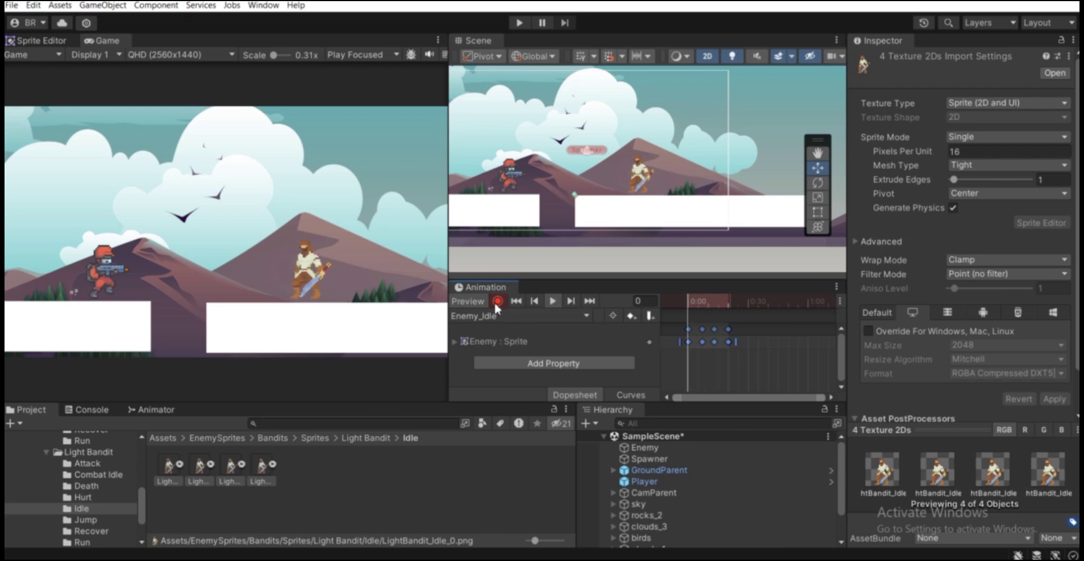
pyautogui.click(693, 300)
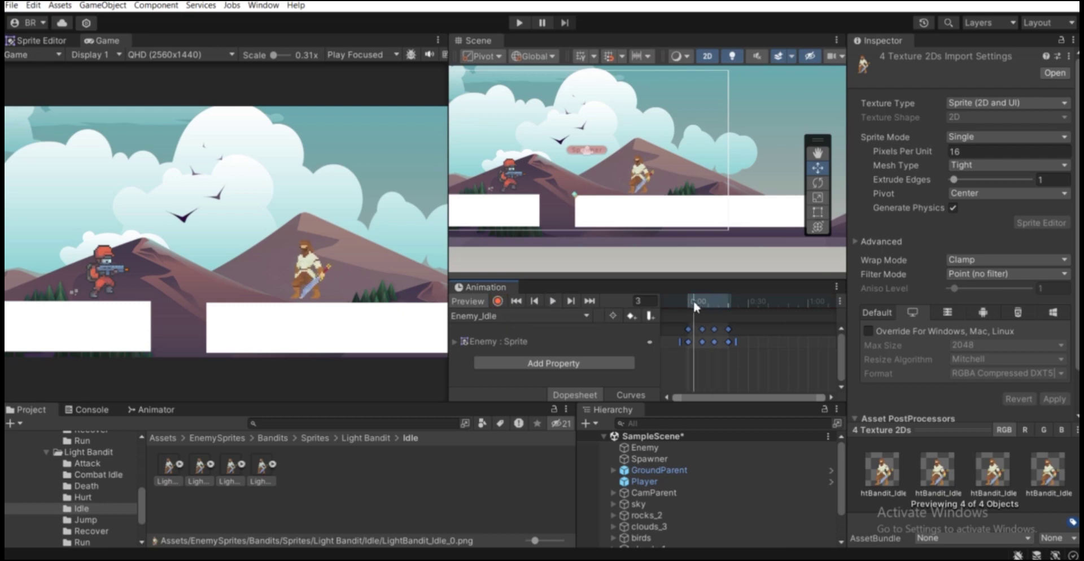
# Create another animation clip for the Enemy and save it as Enemy_Attack in the Enemy_Animation folder, replacing the existing file.
pyautogui.click(476, 315)
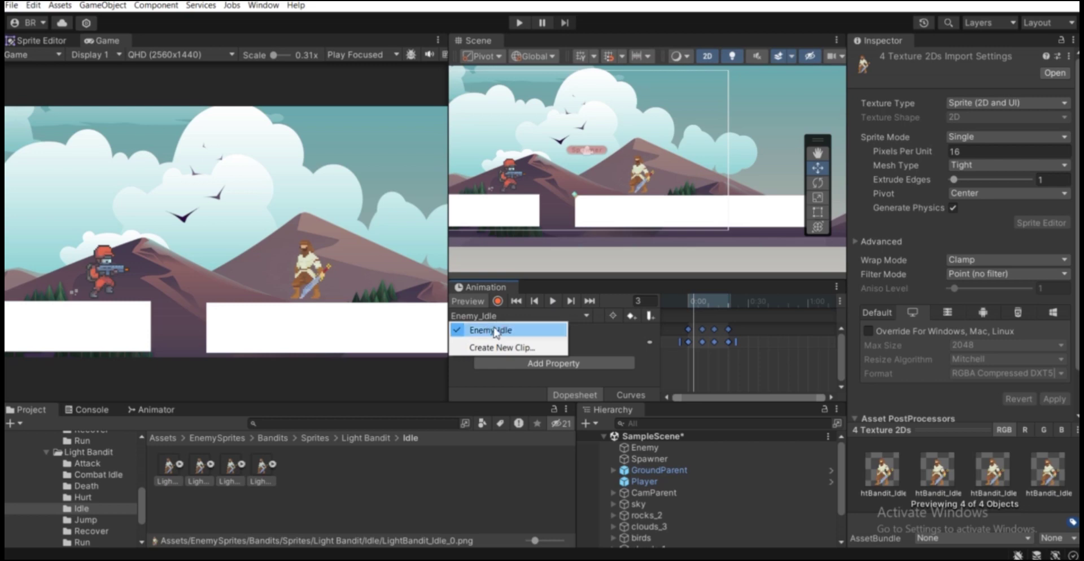
pyautogui.click(498, 346)
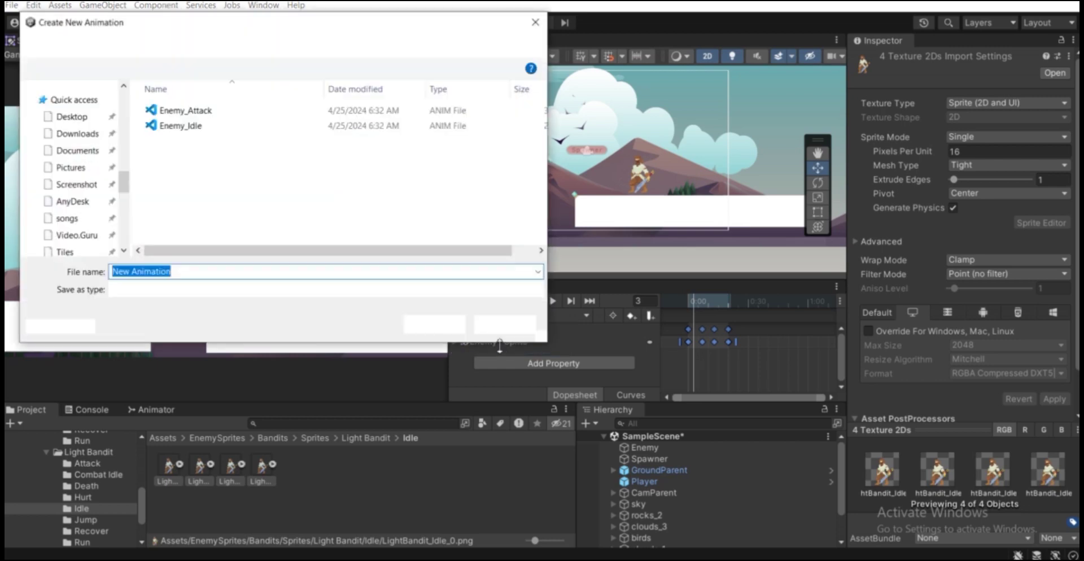
pyautogui.click(168, 112)
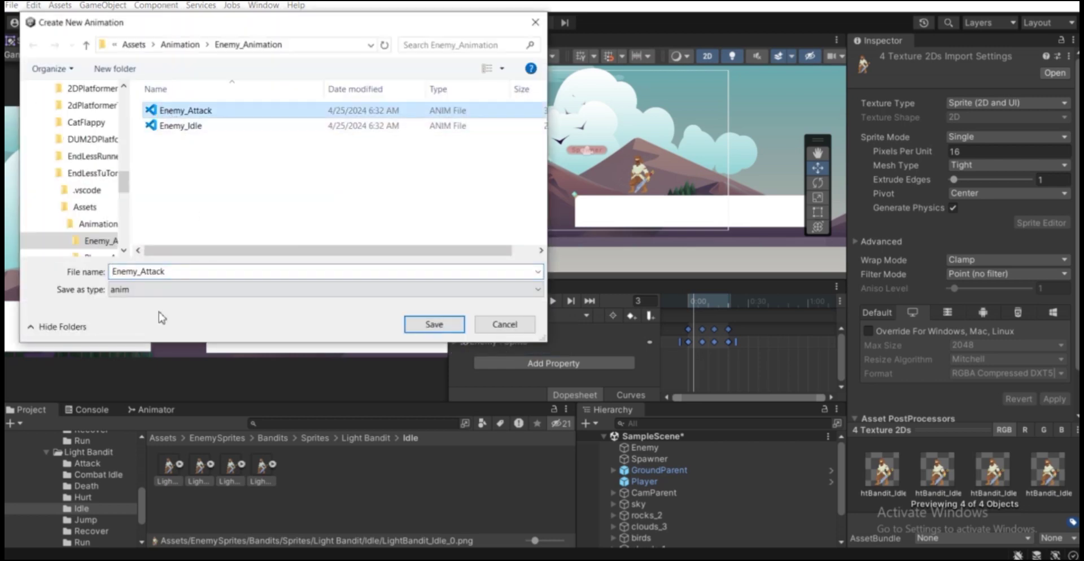
pyautogui.click(152, 271)
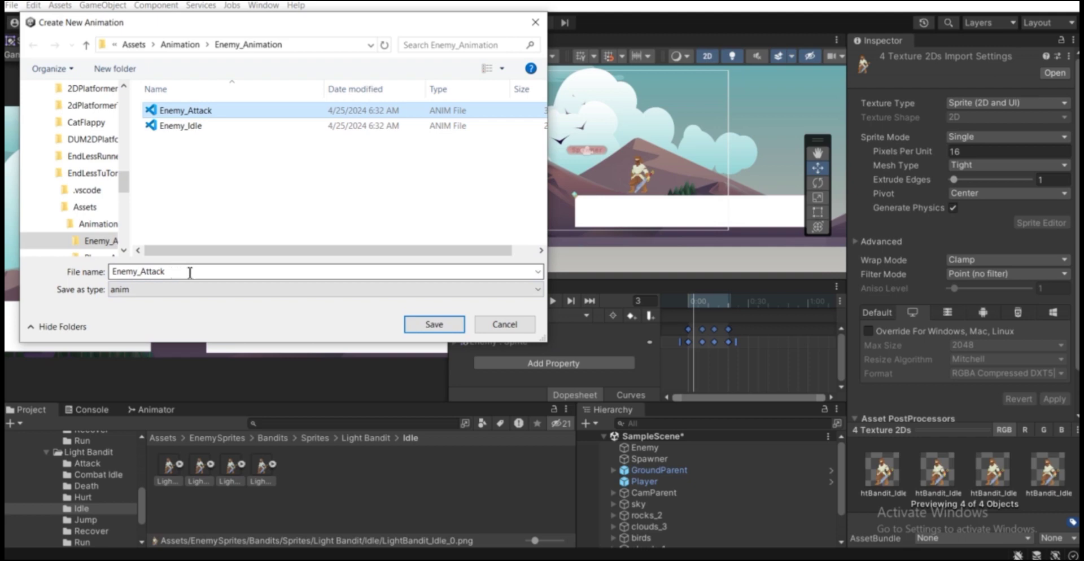
pyautogui.click(443, 326)
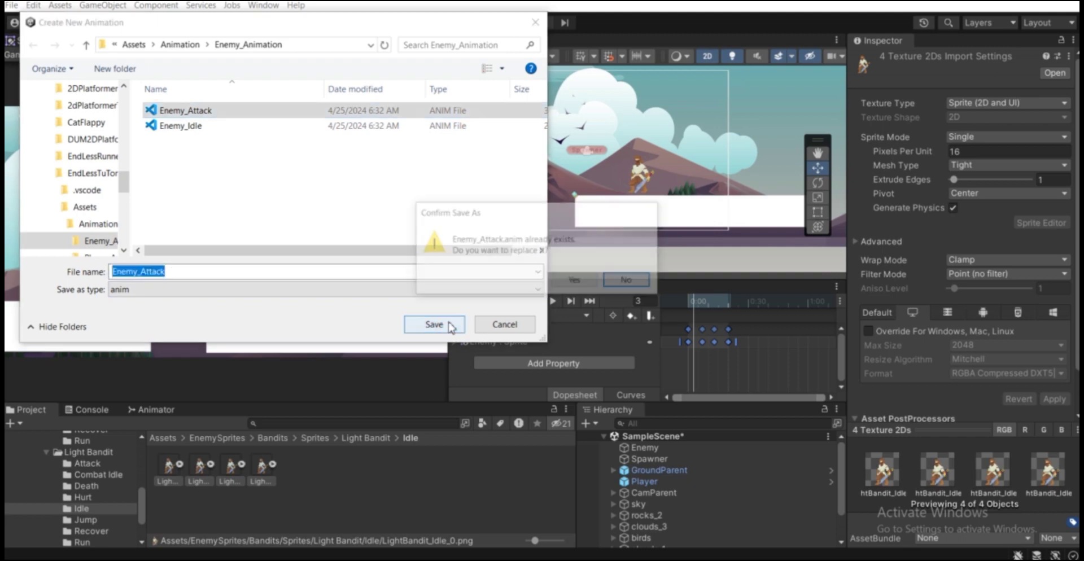
pyautogui.click(585, 284)
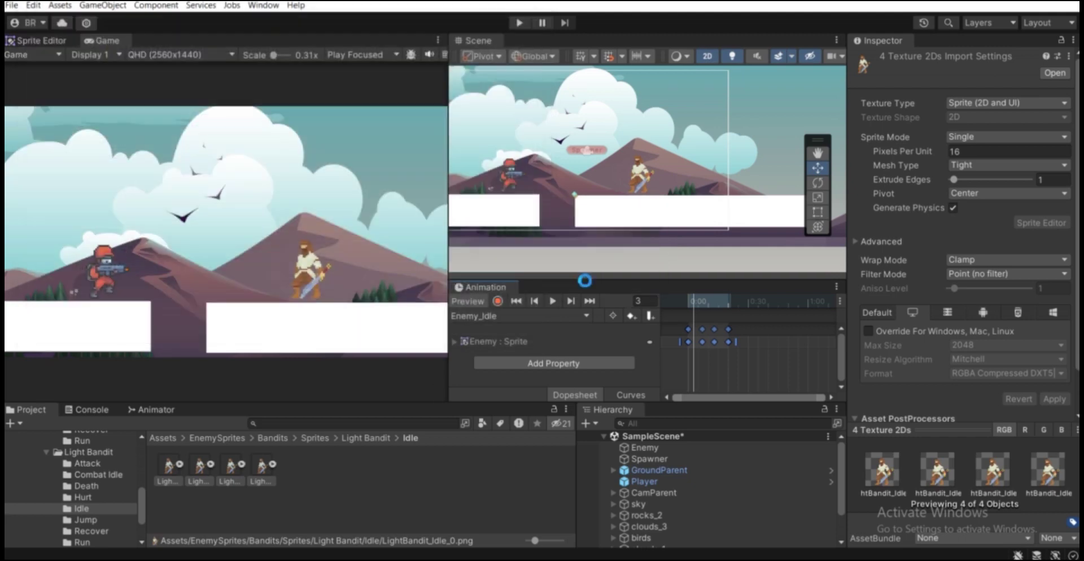
# Start recording the Enemy_Attack clip and add all eight Light Bandit Attack sprites to its timeline.
pyautogui.click(498, 302)
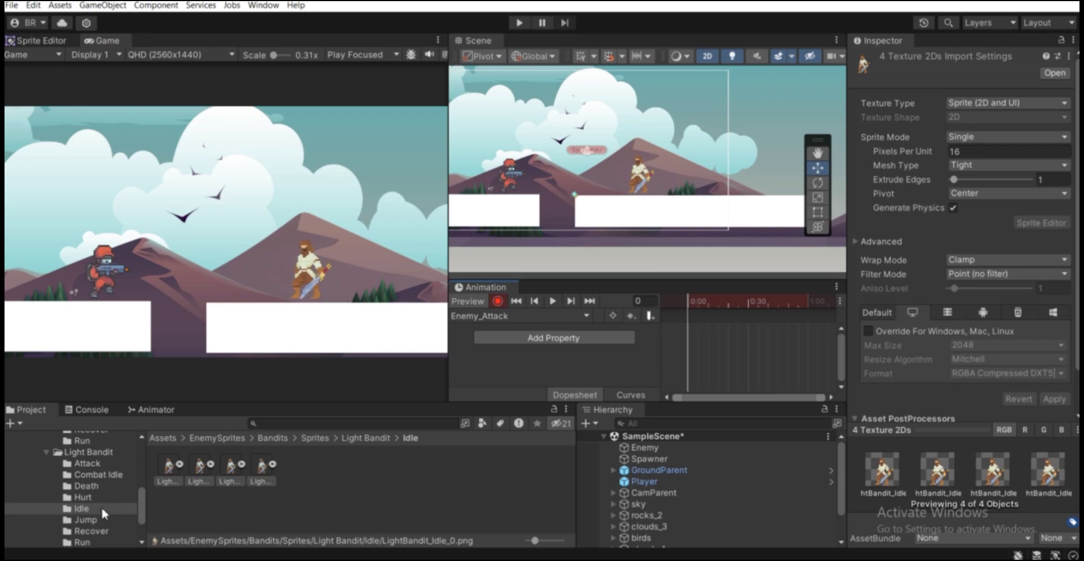
pyautogui.click(113, 464)
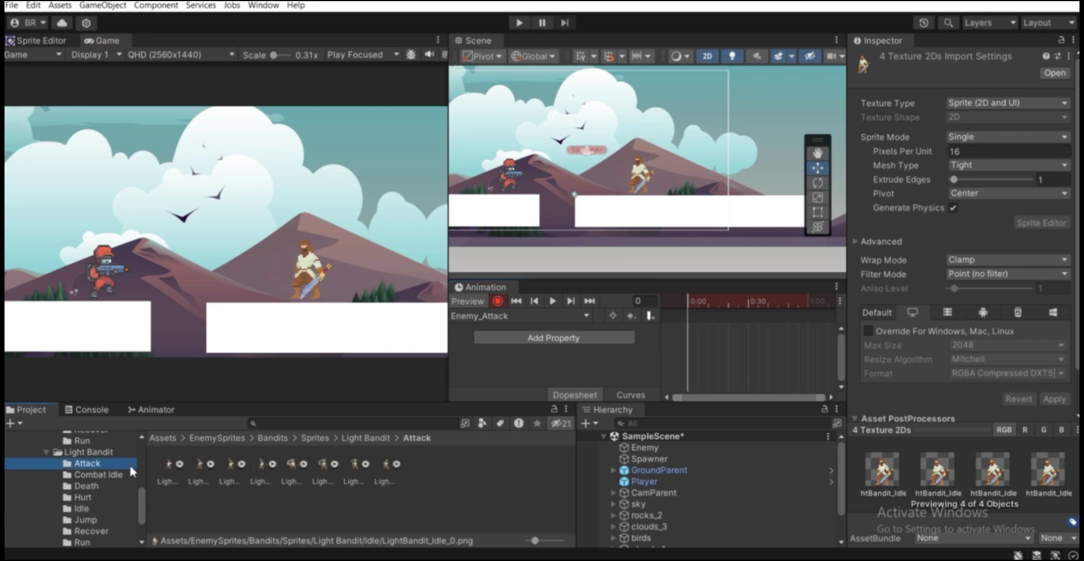
pyautogui.click(167, 464)
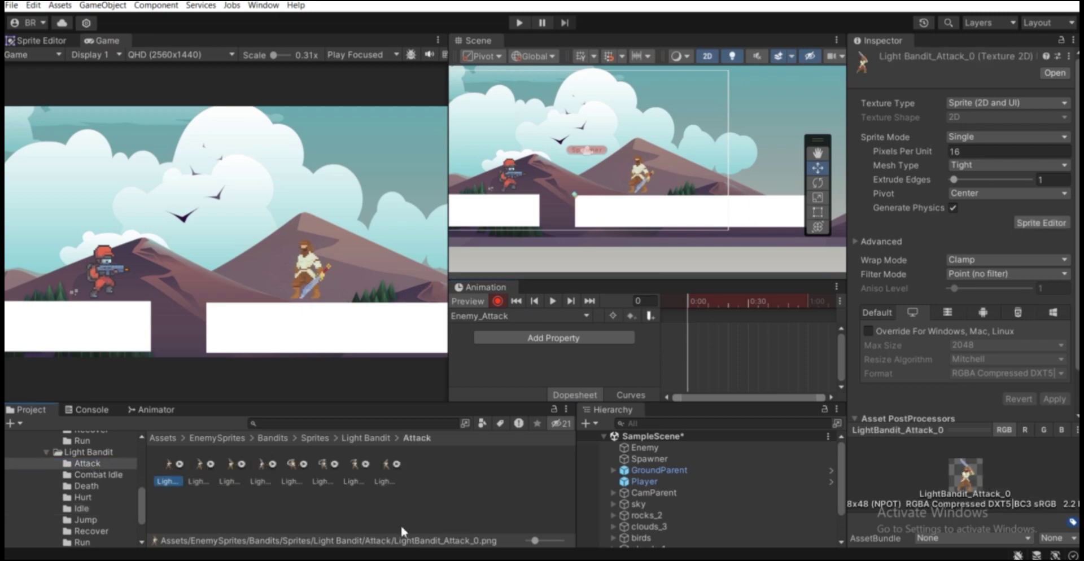
pyautogui.keyDown('shift'); pyautogui.click(384, 473); pyautogui.keyUp('shift')
pyautogui.moveTo(386, 467); pyautogui.dragTo(758, 344)
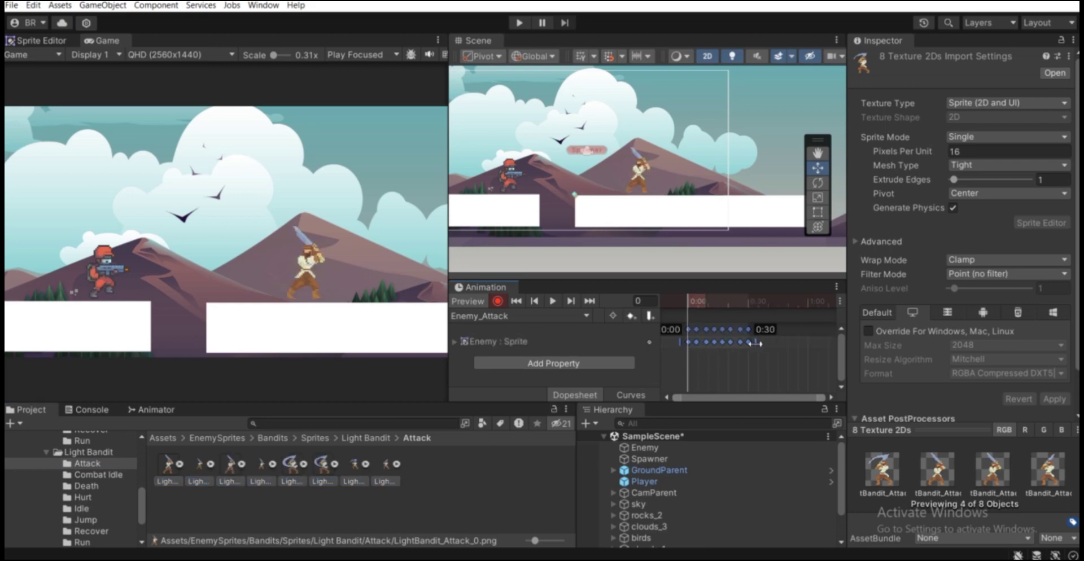
# Preview the attack animation, retime its sprite keyframes to end at about frame 30, and return the playhead to frame 0.
pyautogui.click(551, 301)
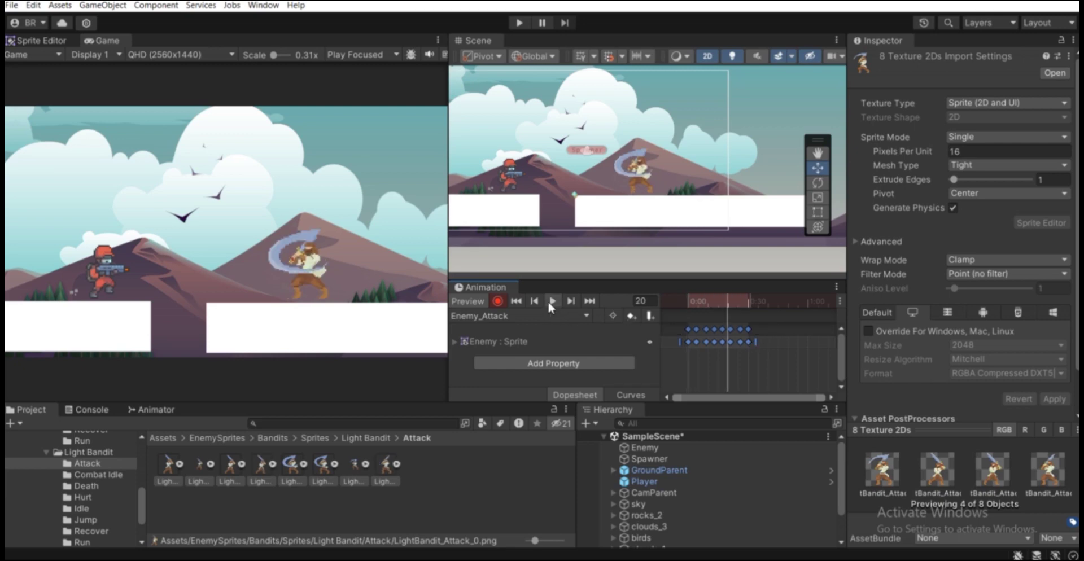
pyautogui.click(551, 301)
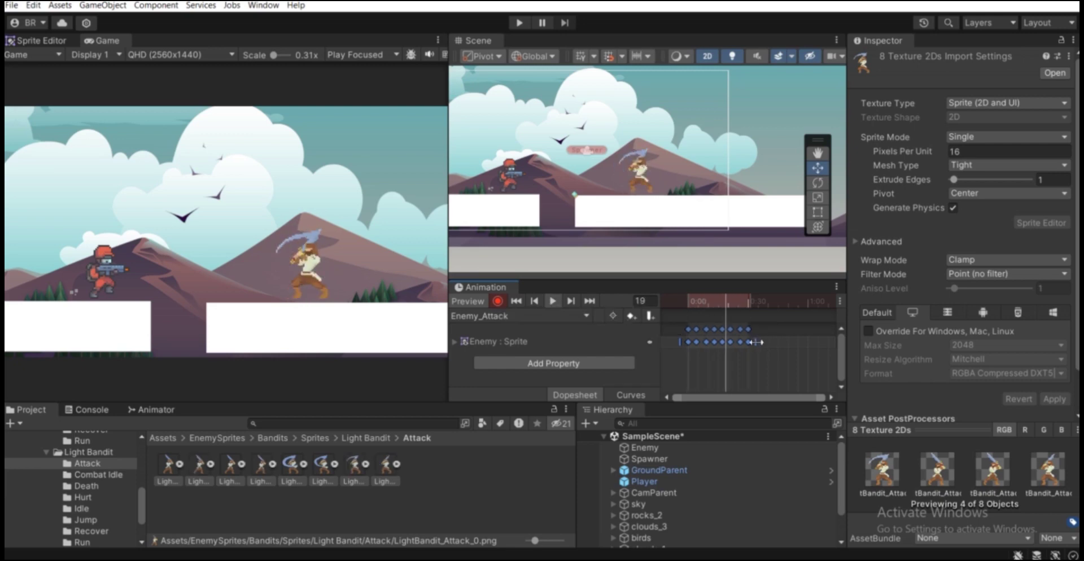
pyautogui.moveTo(756, 342)
pyautogui.mouseDown()
pyautogui.moveTo(735, 344)
pyautogui.moveTo(746, 344)
pyautogui.mouseUp()
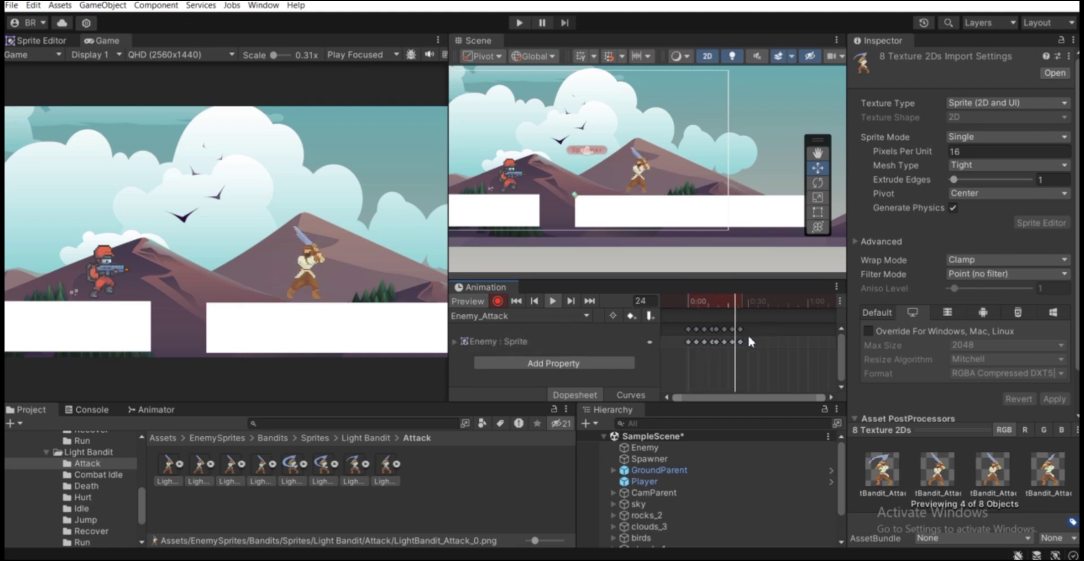
pyautogui.click(725, 342)
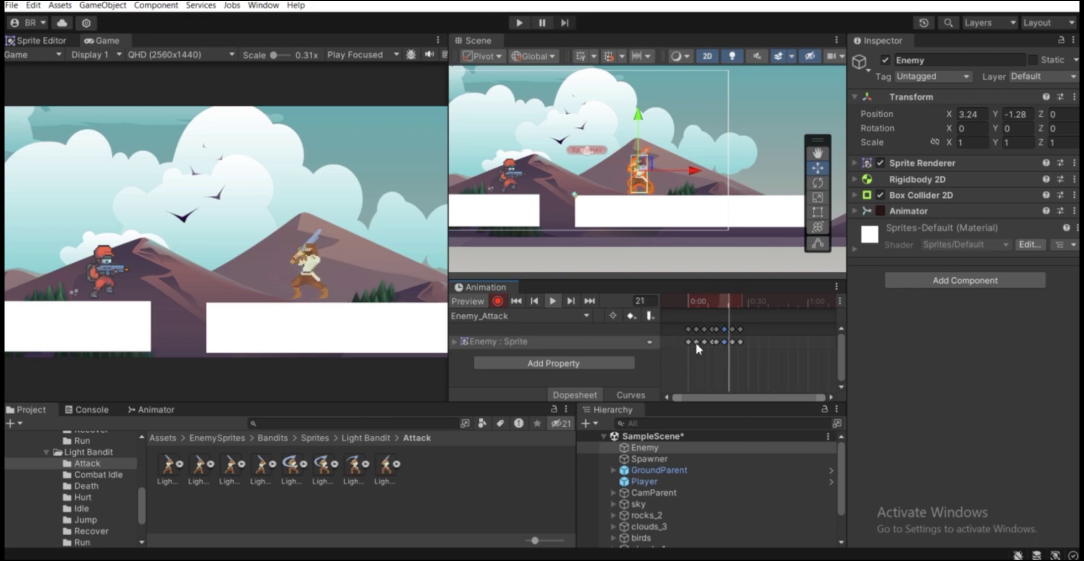
pyautogui.hotkey('ctrl', 'a')
pyautogui.moveTo(748, 343); pyautogui.dragTo(756, 345)
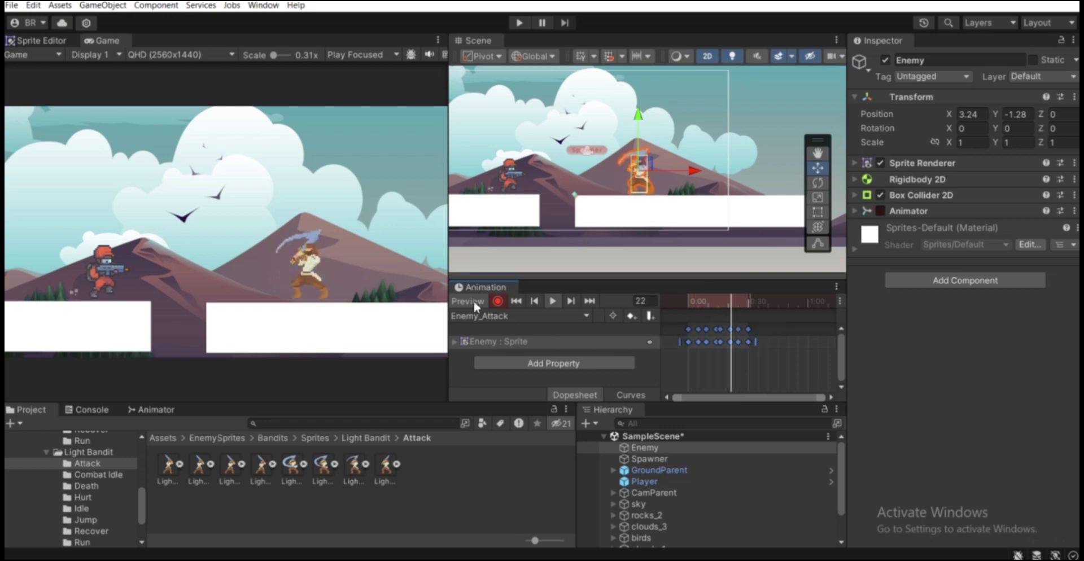
pyautogui.click(717, 302)
pyautogui.click(681, 303)
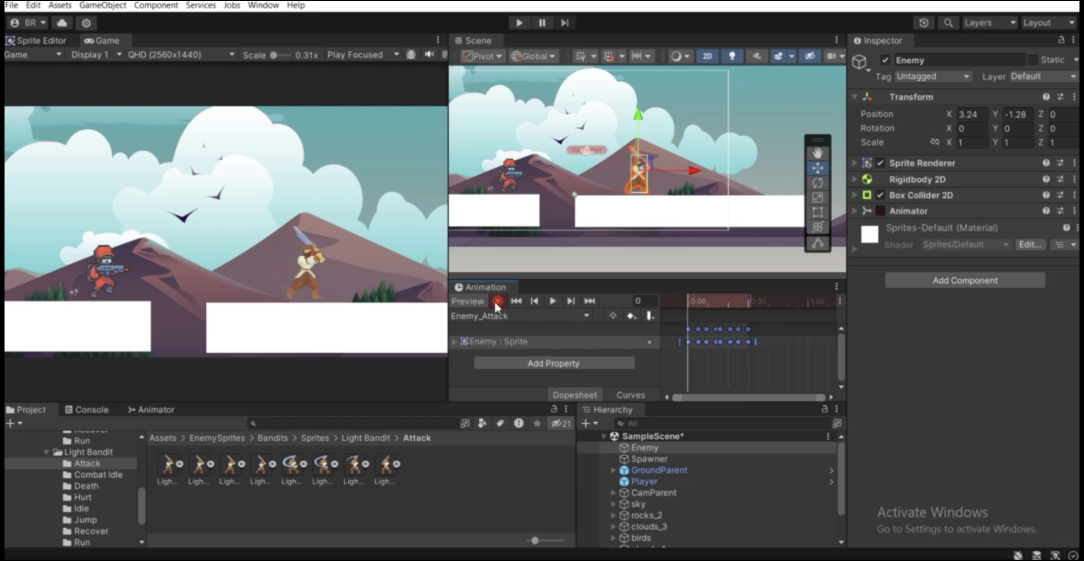
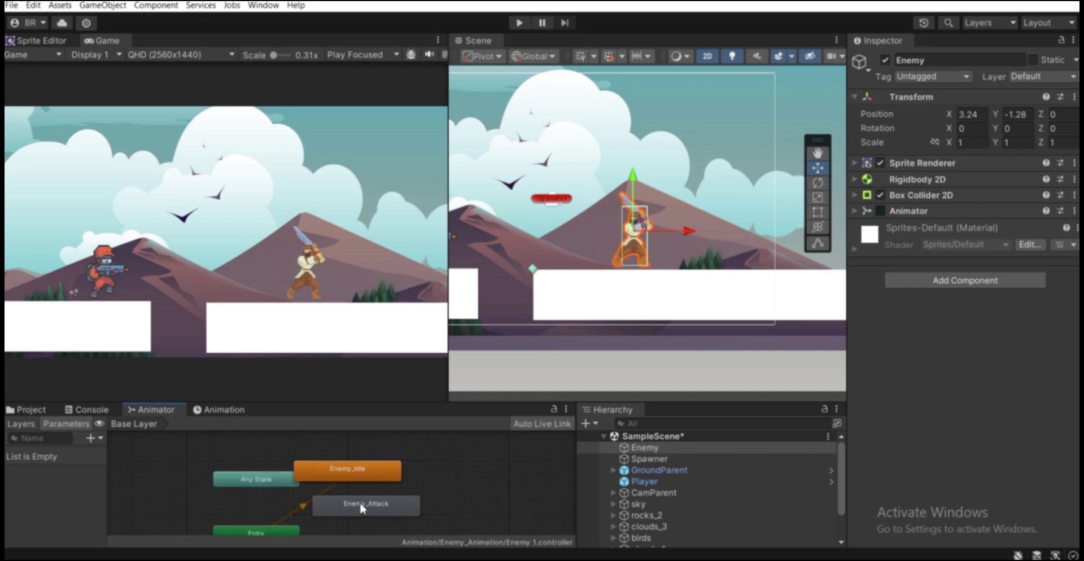
# Place the Enemy_Attack state beside Enemy_Idle in the enemy's Animator graph.
pyautogui.moveTo(369, 508); pyautogui.dragTo(511, 477)
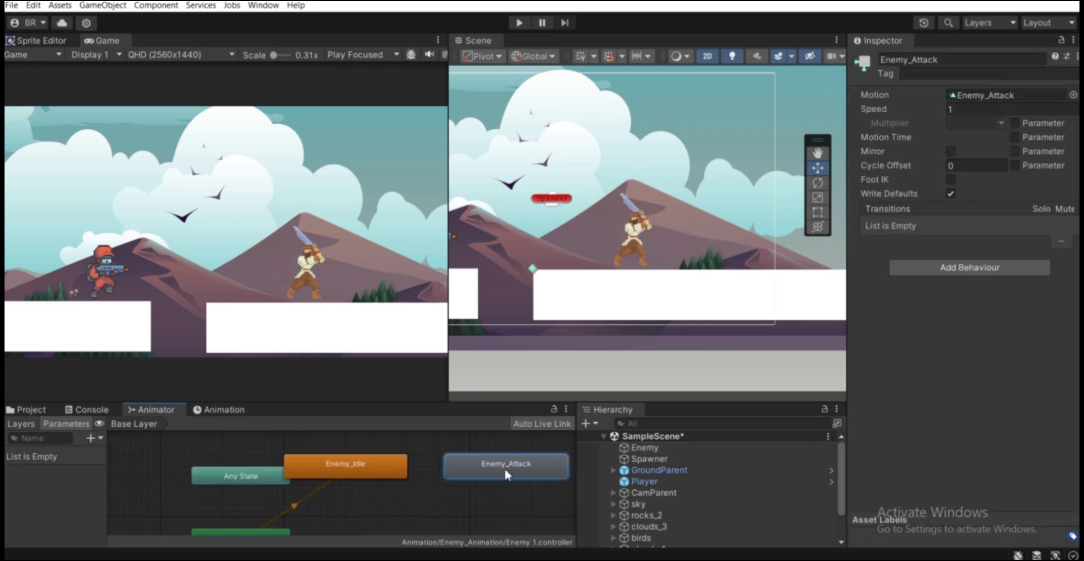
pyautogui.moveTo(526, 470); pyautogui.dragTo(490, 455, button='middle')
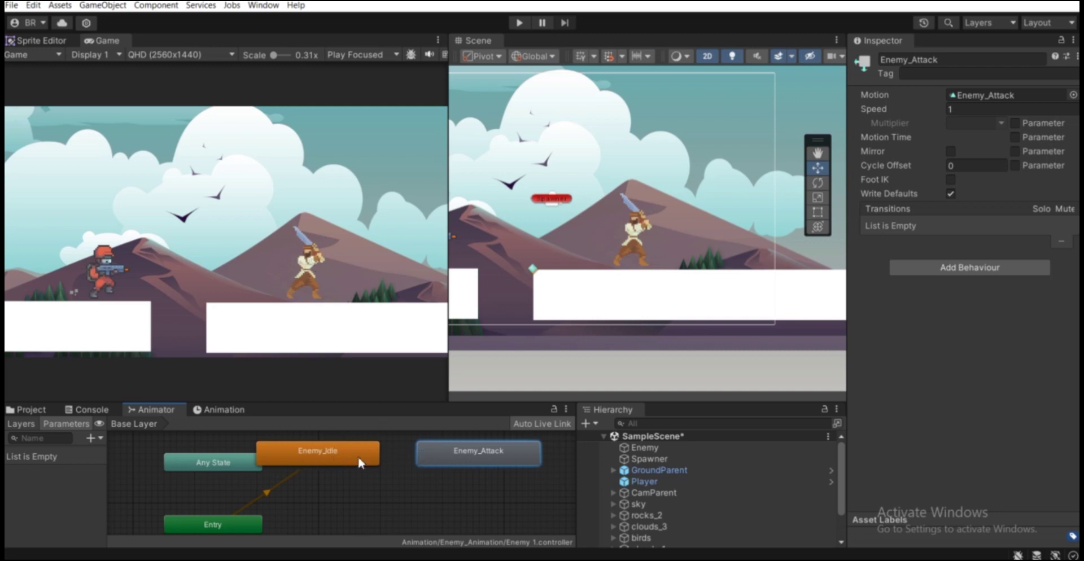
# Try Enemy_Attack as the layer default state and restore Enemy_Idle as the default.
pyautogui.rightClick(484, 453)
pyautogui.click(514, 474)
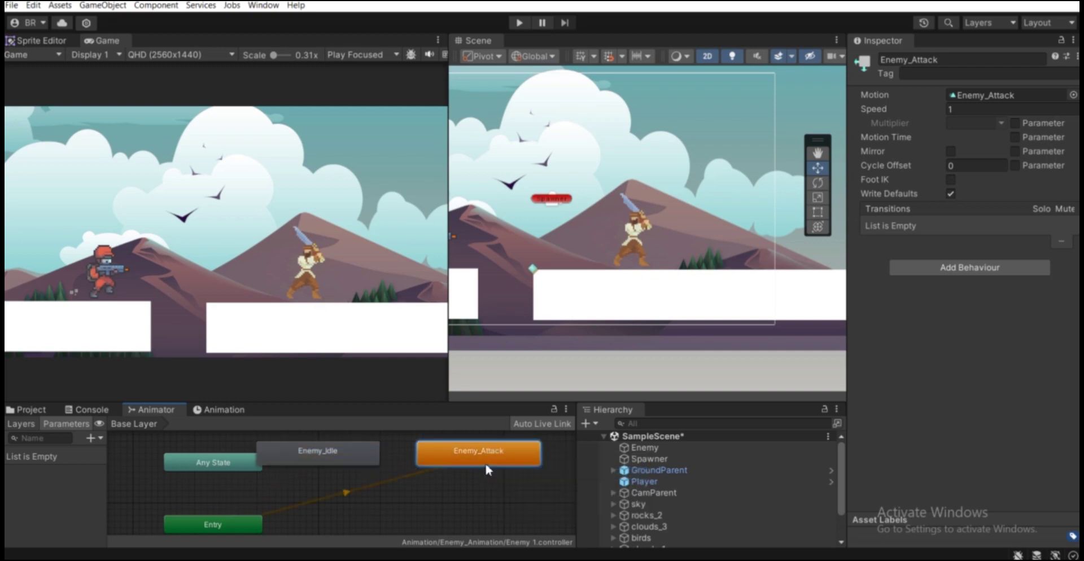
pyautogui.click(312, 456)
pyautogui.rightClick(315, 452)
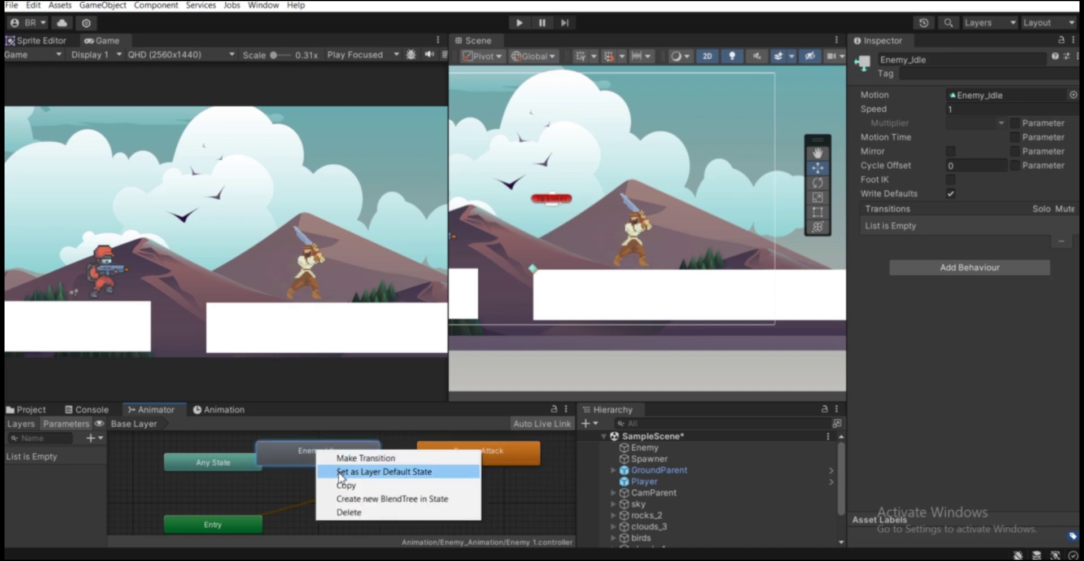
pyautogui.click(344, 474)
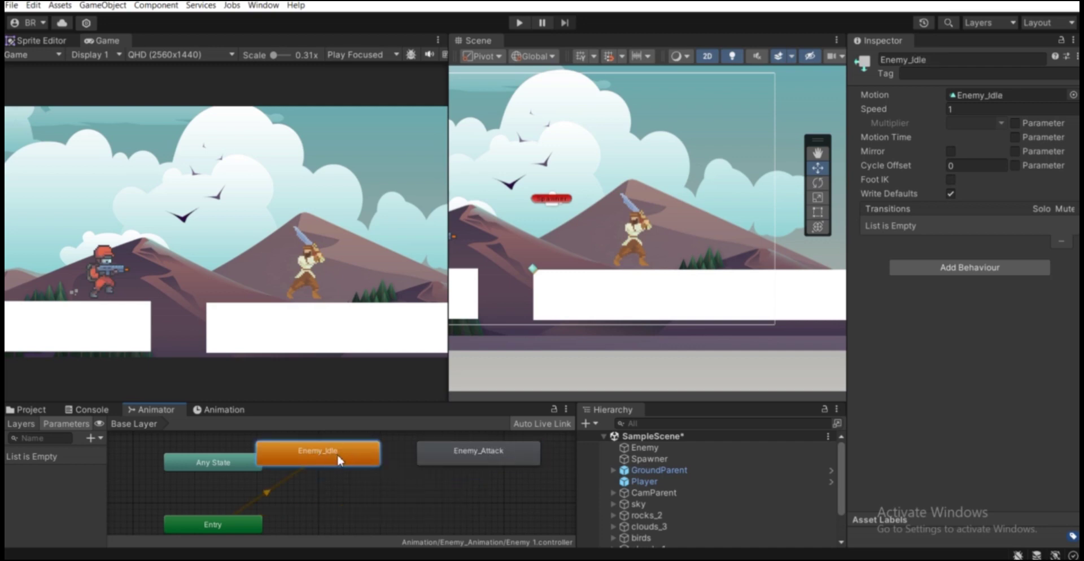
# Make a transition from Enemy_Idle to Enemy_Attack and move the Enemy_Attack state slightly farther from Enemy_Idle.
pyautogui.rightClick(331, 452)
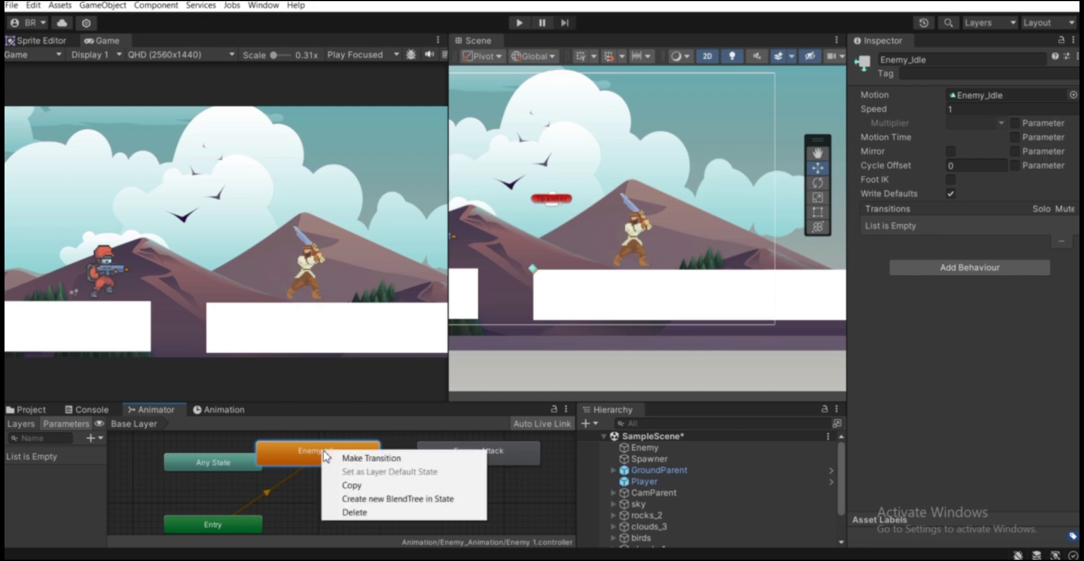
pyautogui.click(373, 460)
pyautogui.click(447, 449)
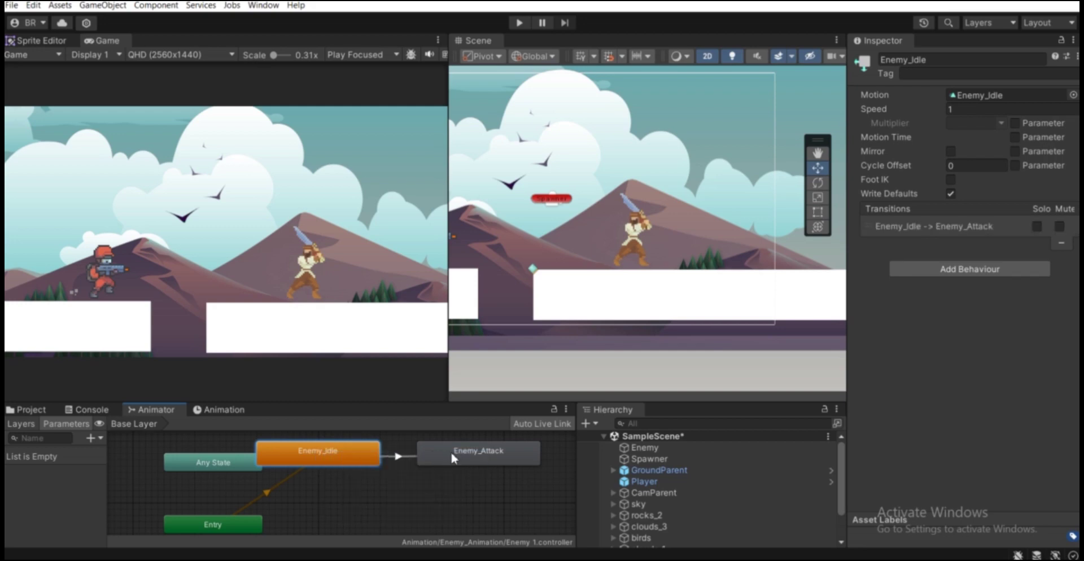
pyautogui.moveTo(466, 453); pyautogui.dragTo(499, 462)
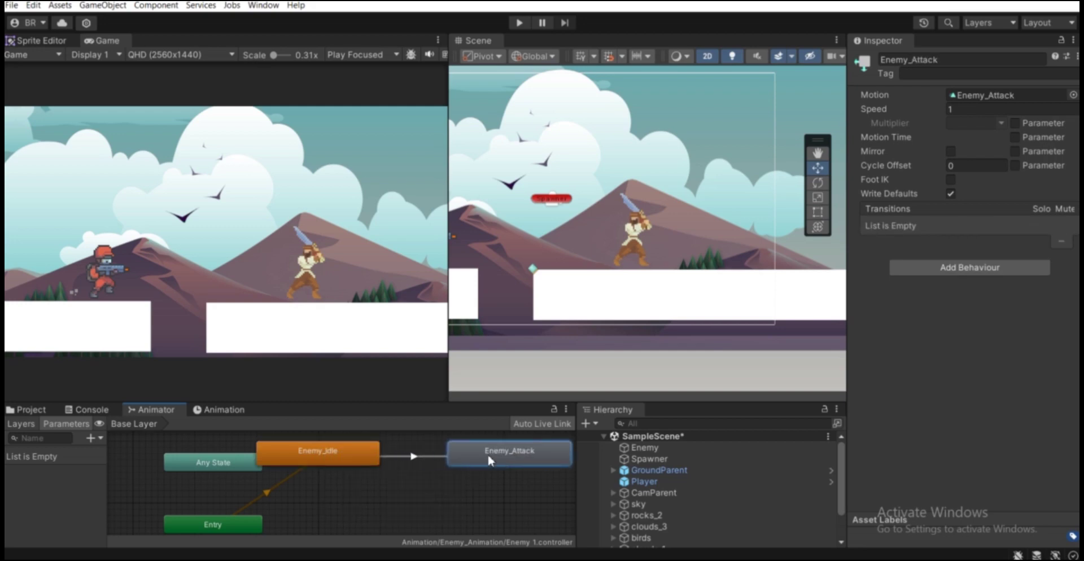
# Turn off Has Exit Time for the Enemy_Idle to Enemy_Attack transition and set its transition duration to 0.
pyautogui.click(422, 458)
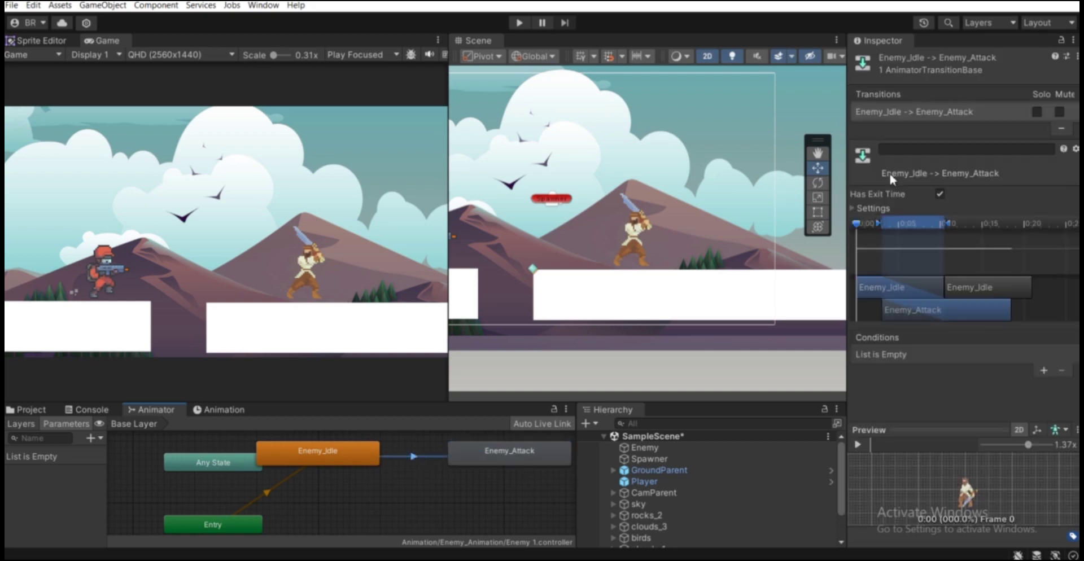
pyautogui.click(868, 208)
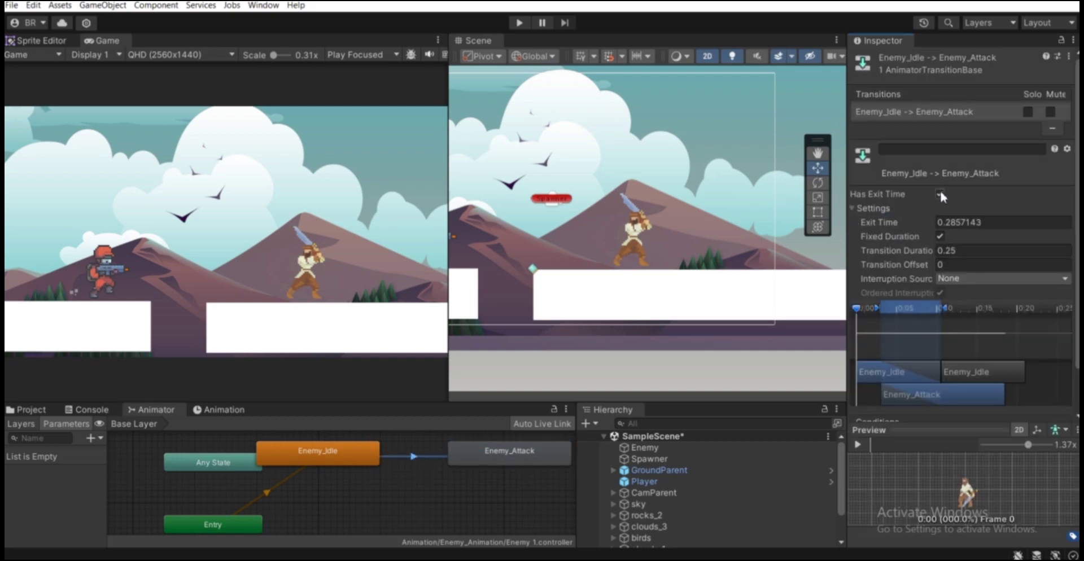
pyautogui.click(940, 193)
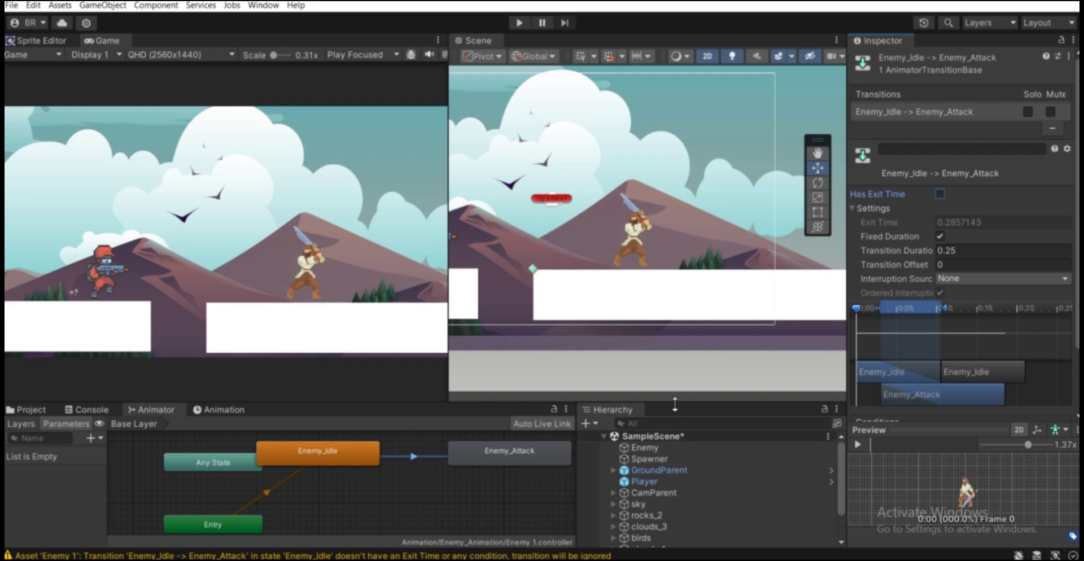
pyautogui.click(965, 252)
pyautogui.write('0')
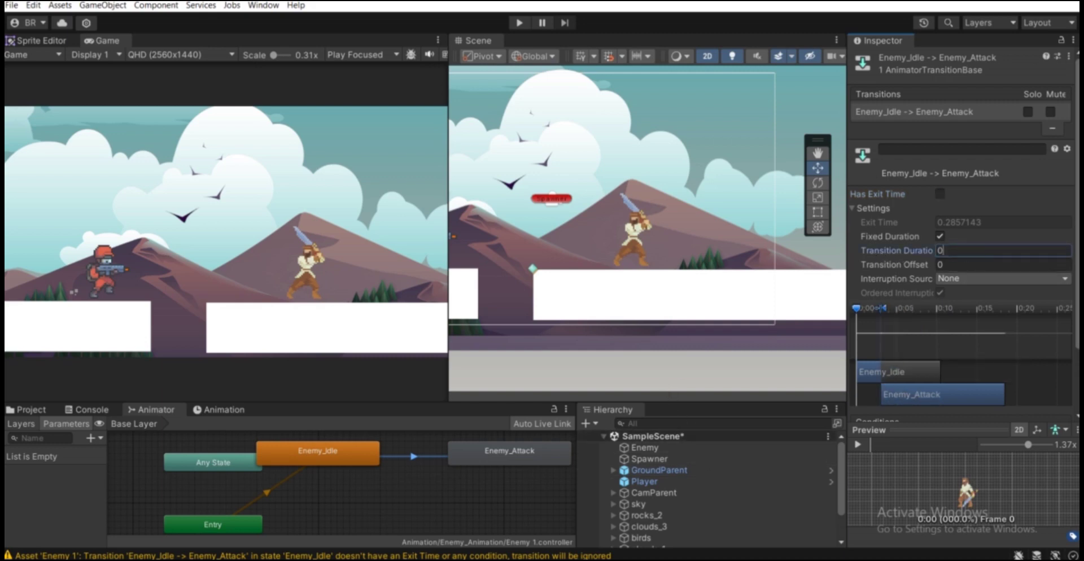
# Add a Bool parameter named Attack and give the Enemy_Idle to Enemy_Attack transition the condition Attack true.
pyautogui.scroll(-3, 932, 339)
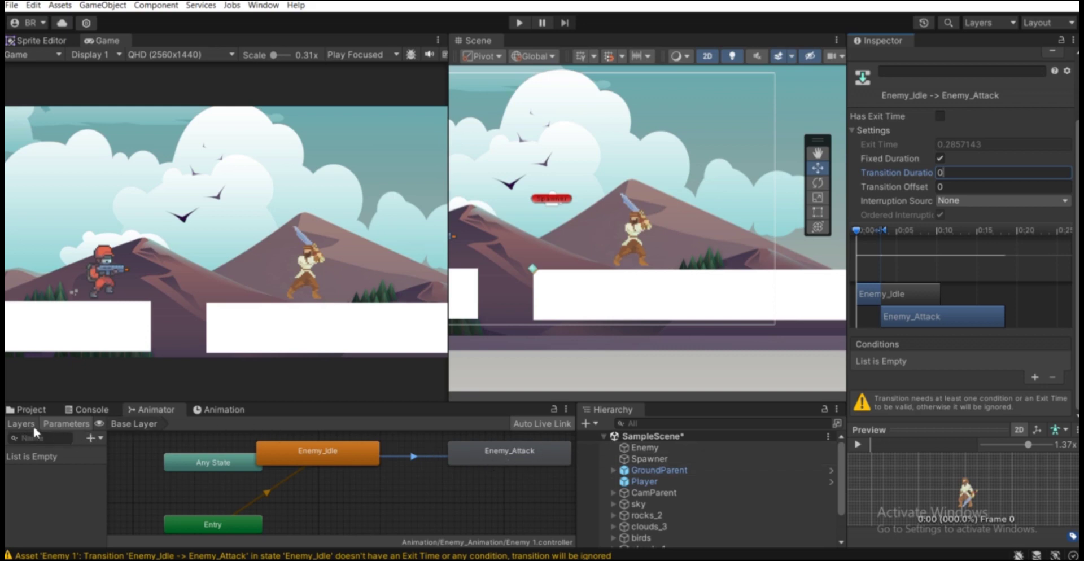
pyautogui.click(91, 438)
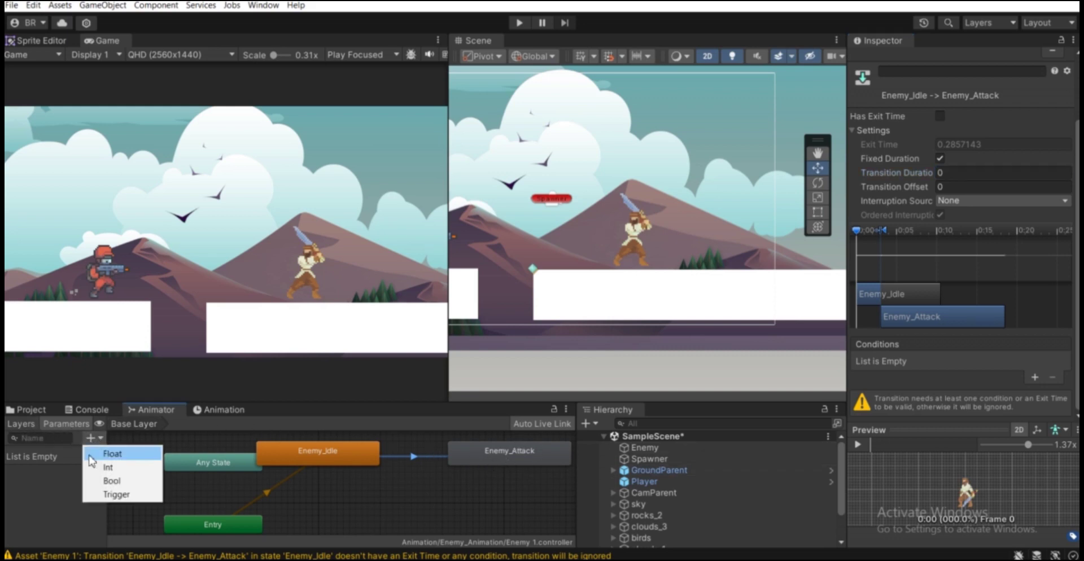
pyautogui.click(111, 483)
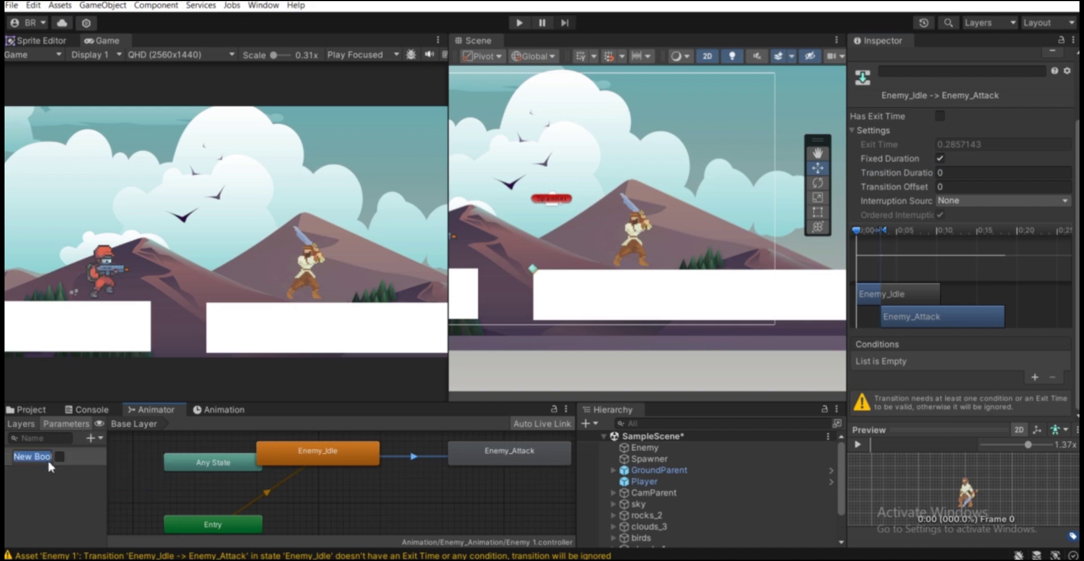
pyautogui.write('Attack')
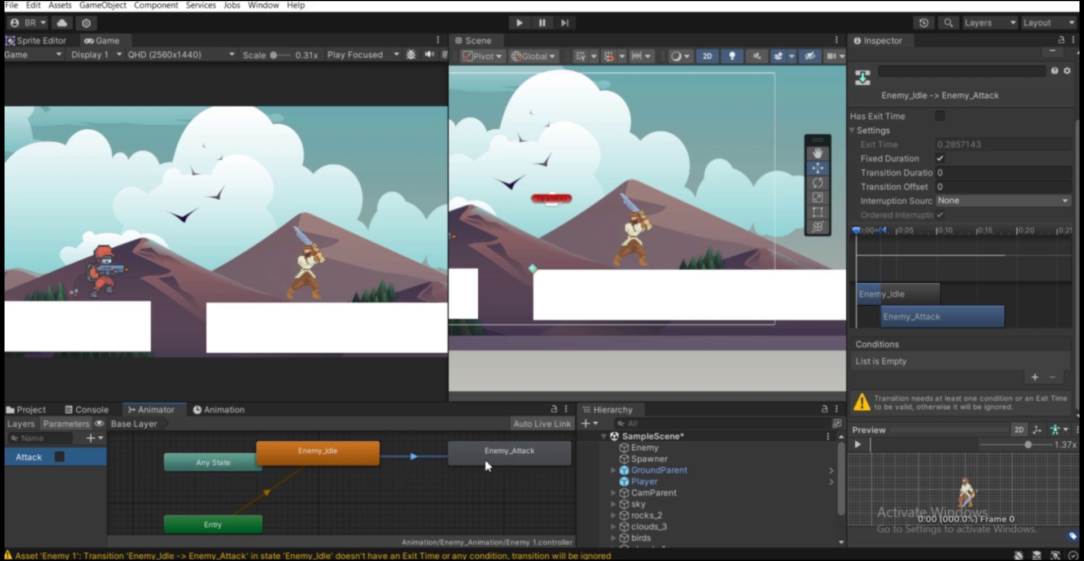
pyautogui.moveTo(521, 453); pyautogui.dragTo(488, 492, button='middle')
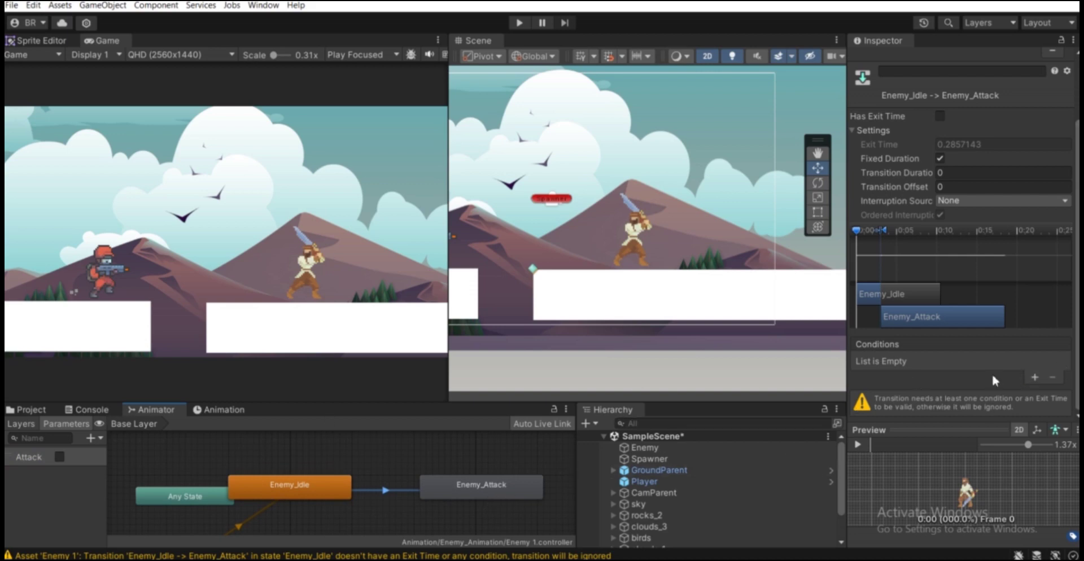
pyautogui.click(1036, 377)
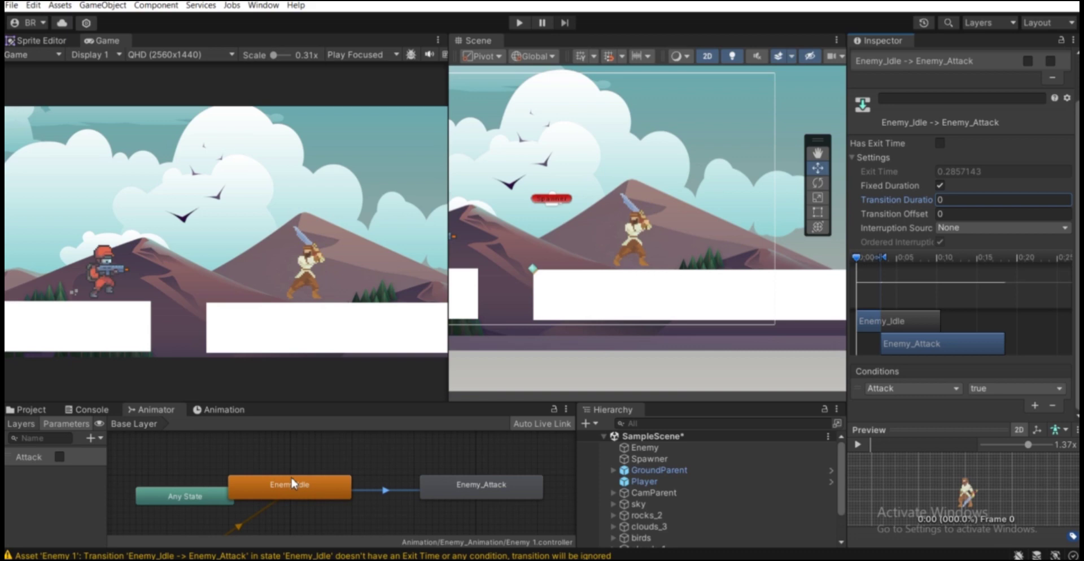
# Make a transition from the Enemy_Attack state back to the Enemy_Idle state.
pyautogui.rightClick(459, 487)
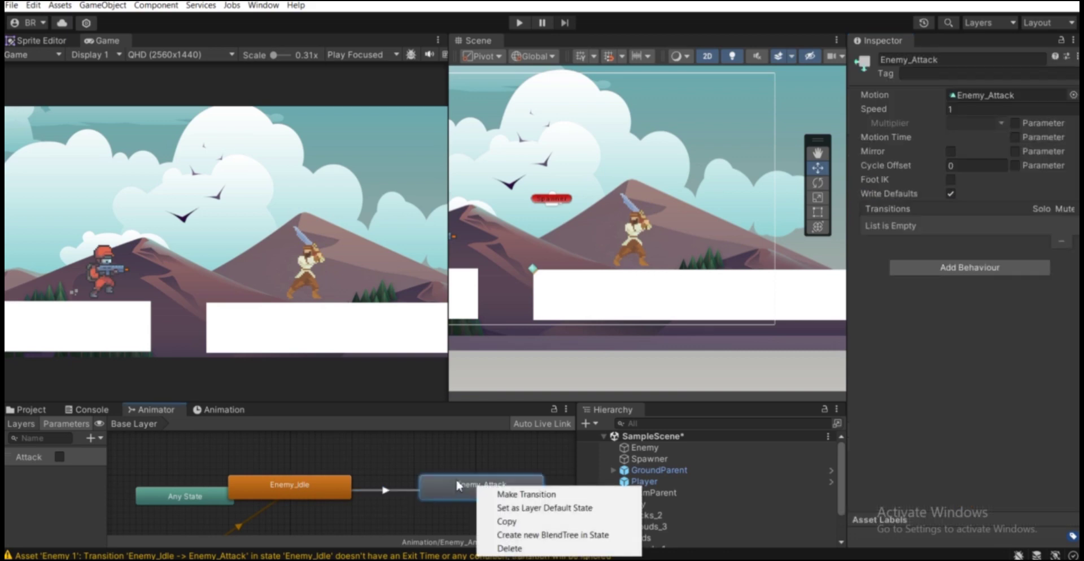
pyautogui.click(501, 495)
pyautogui.click(314, 482)
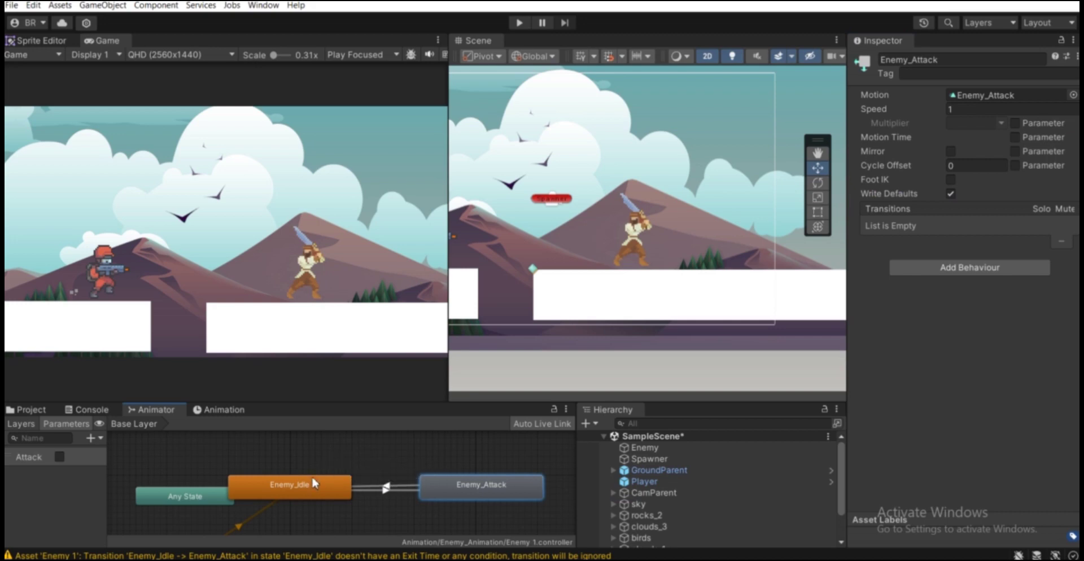
# Turn off Has Exit Time for the Enemy_Attack to Enemy_Idle transition and set its transition duration to 0.
pyautogui.click(388, 486)
pyautogui.click(940, 195)
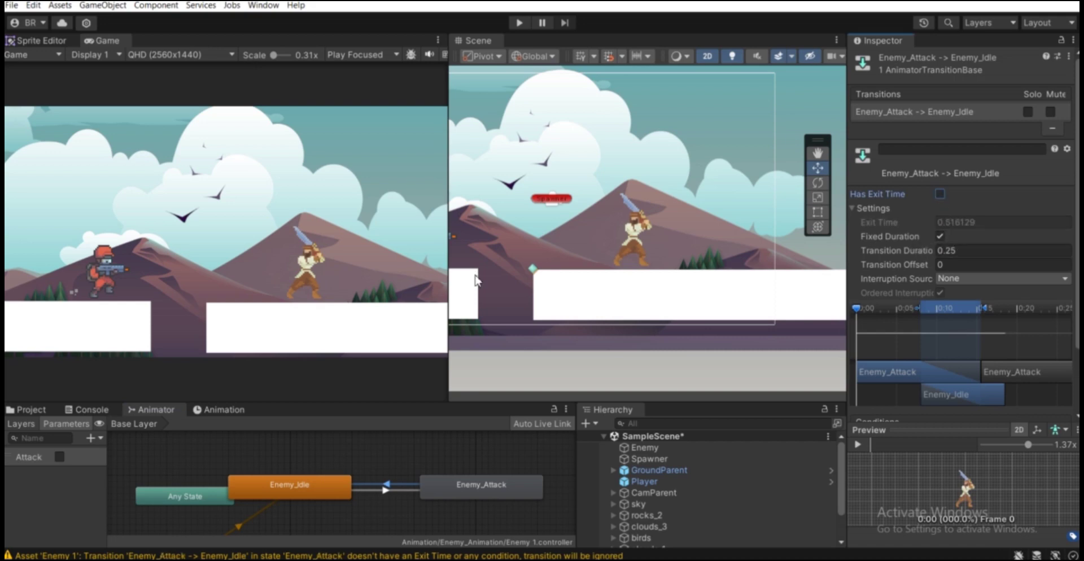
pyautogui.click(964, 251)
pyautogui.write('0')
# Add a condition to the Enemy_Attack to Enemy_Idle transition with Attack set to false.
pyautogui.scroll(-3, 883, 360)
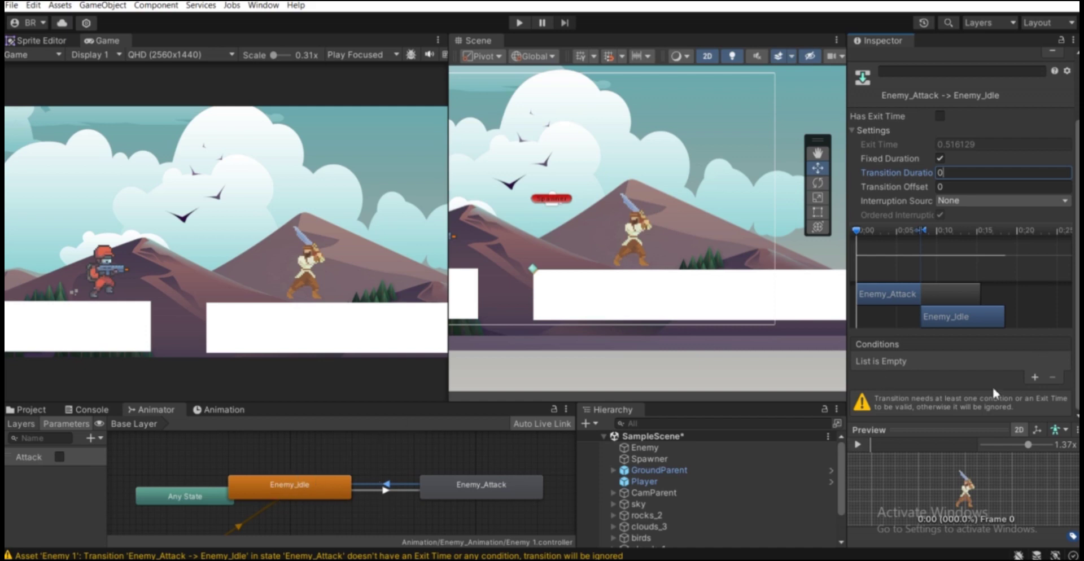
pyautogui.click(1035, 377)
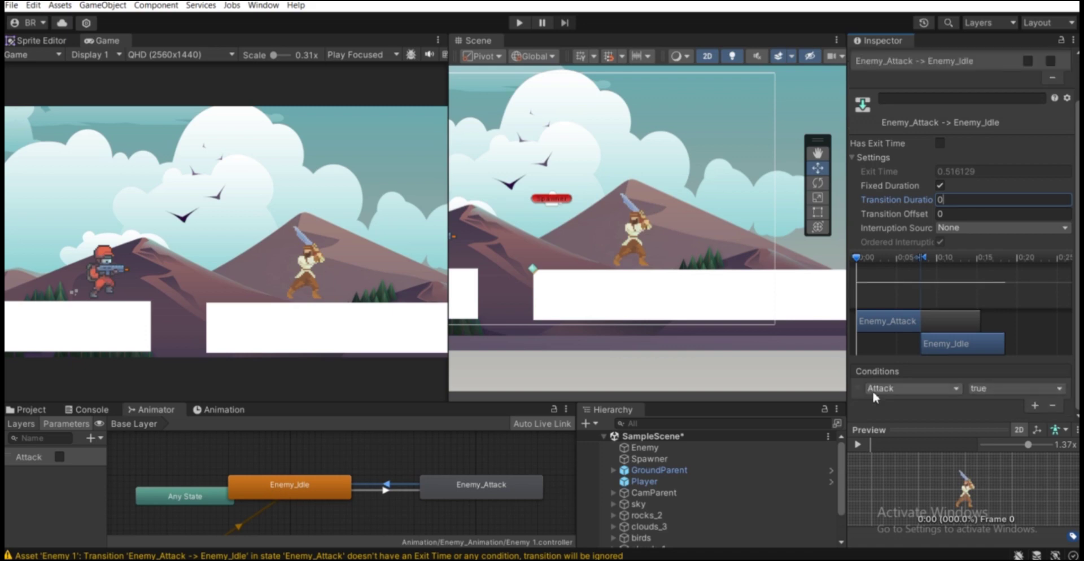
pyautogui.click(998, 391)
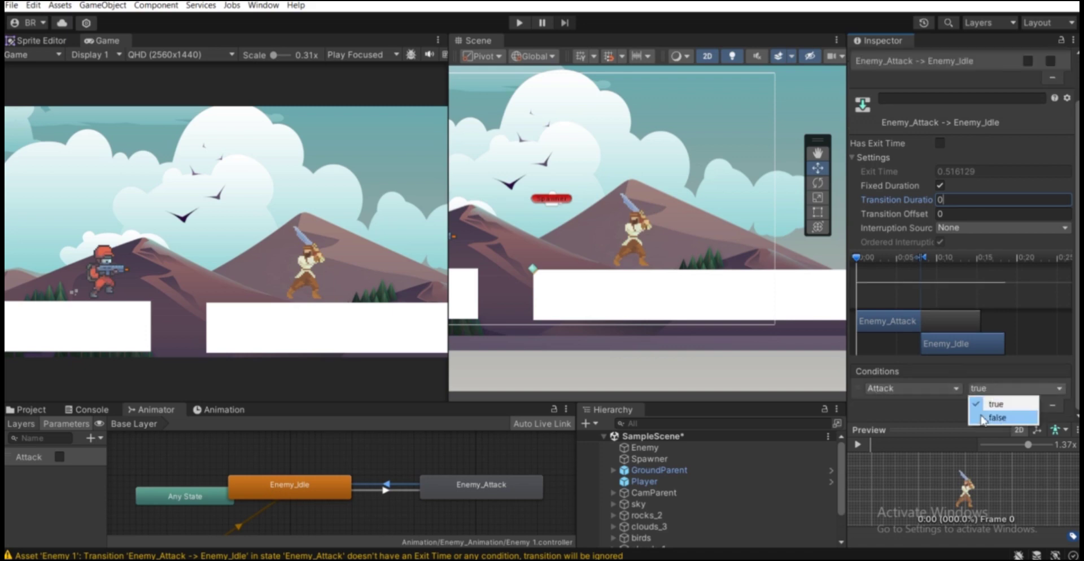
pyautogui.click(985, 420)
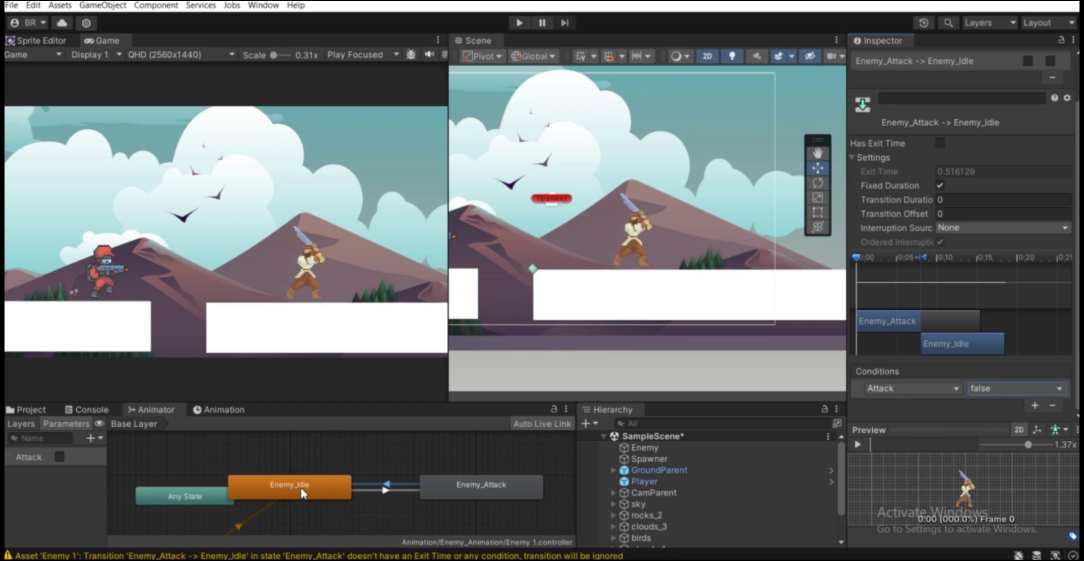
# Clear the console messages and return to the Animator graph.
pyautogui.scroll(-2, 303, 493)
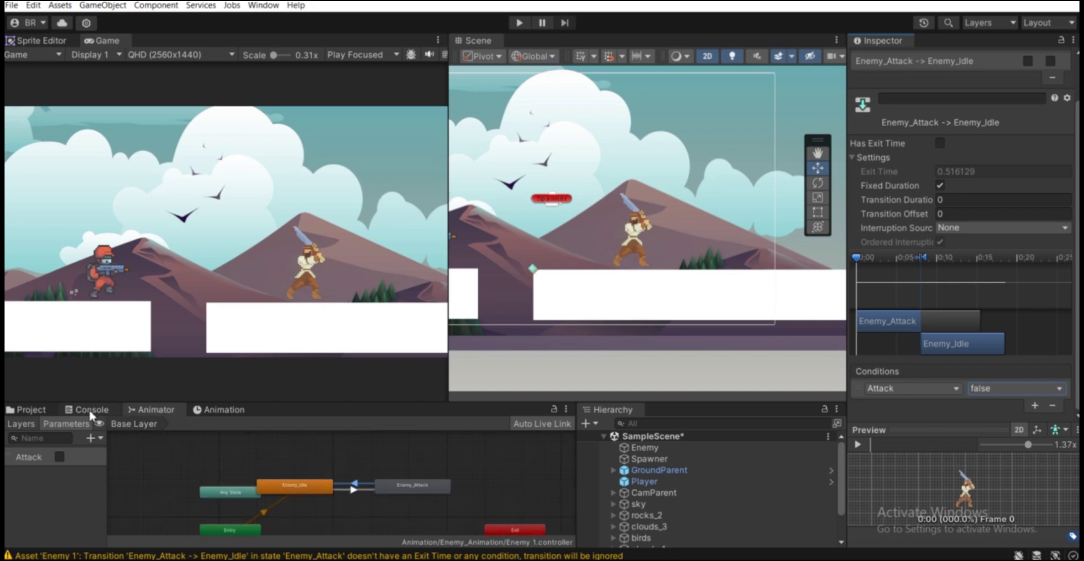
pyautogui.click(89, 408)
pyautogui.click(23, 422)
pyautogui.click(170, 408)
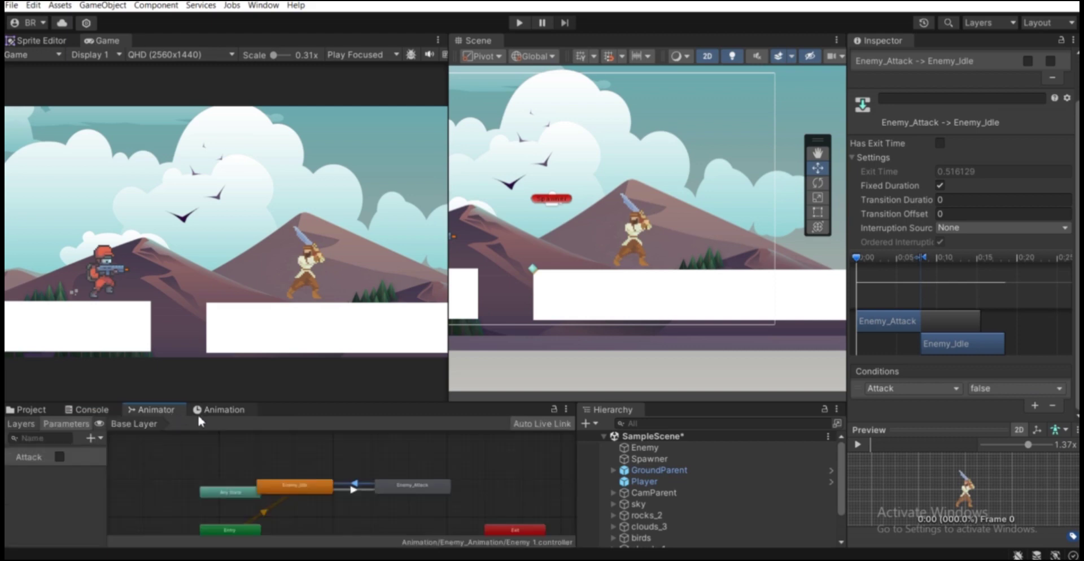
# Play-test the game while toggling the Attack parameter, examine the enemy's idle and attack animations in the scene, and stop play mode.
pyautogui.click(519, 22)
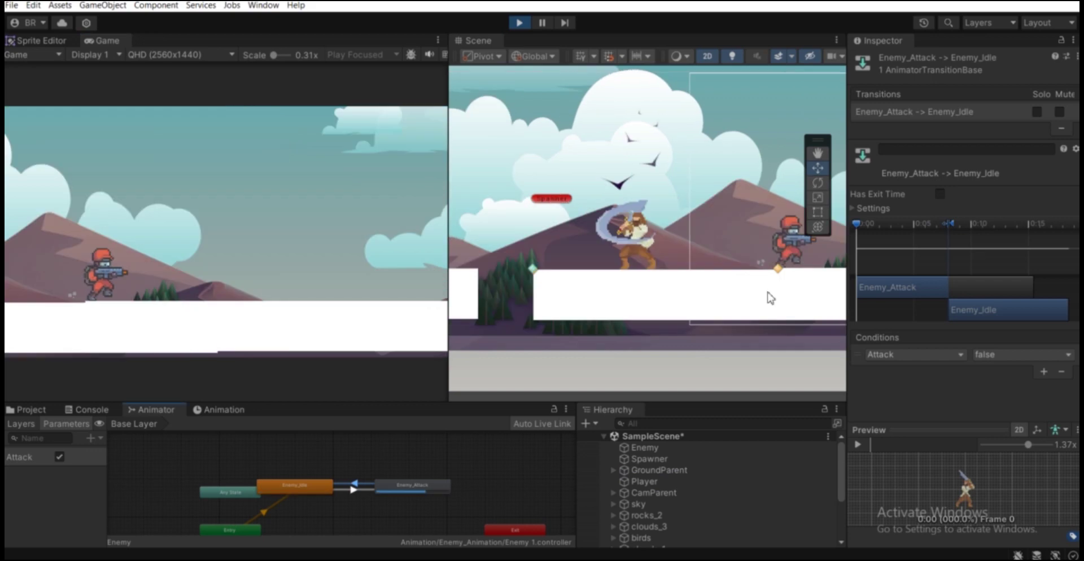
pyautogui.scroll(3, 771, 298)
pyautogui.moveTo(771, 298); pyautogui.dragTo(607, 309, button='middle')
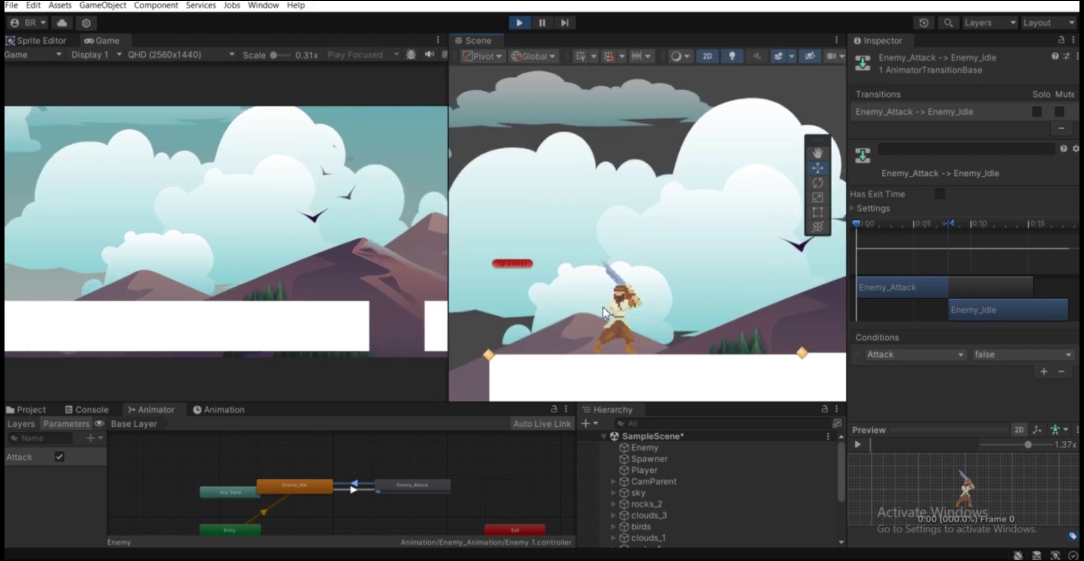
pyautogui.moveTo(607, 309); pyautogui.dragTo(624, 302, button='middle')
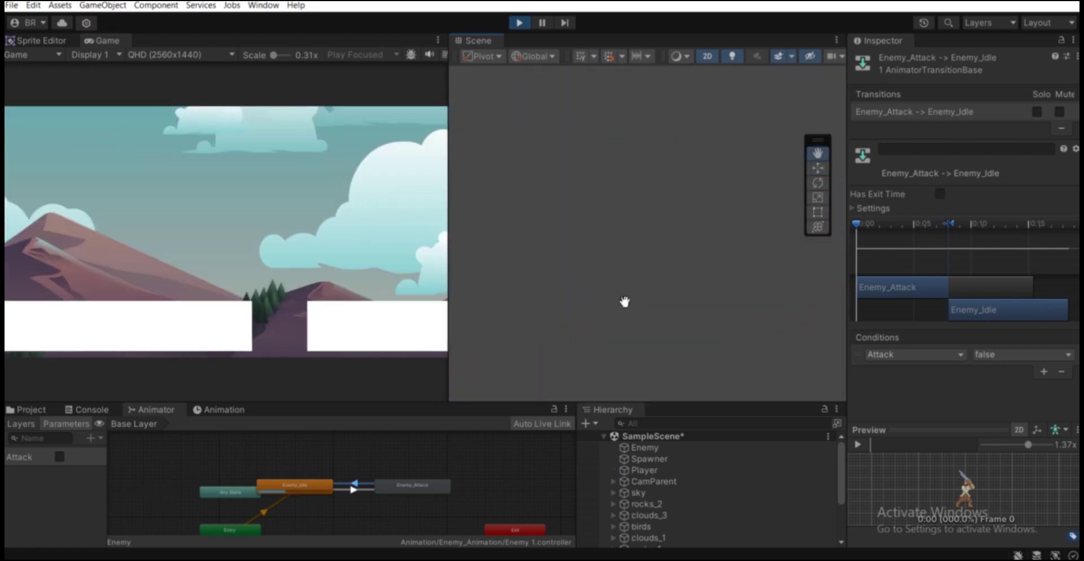
pyautogui.press('w')
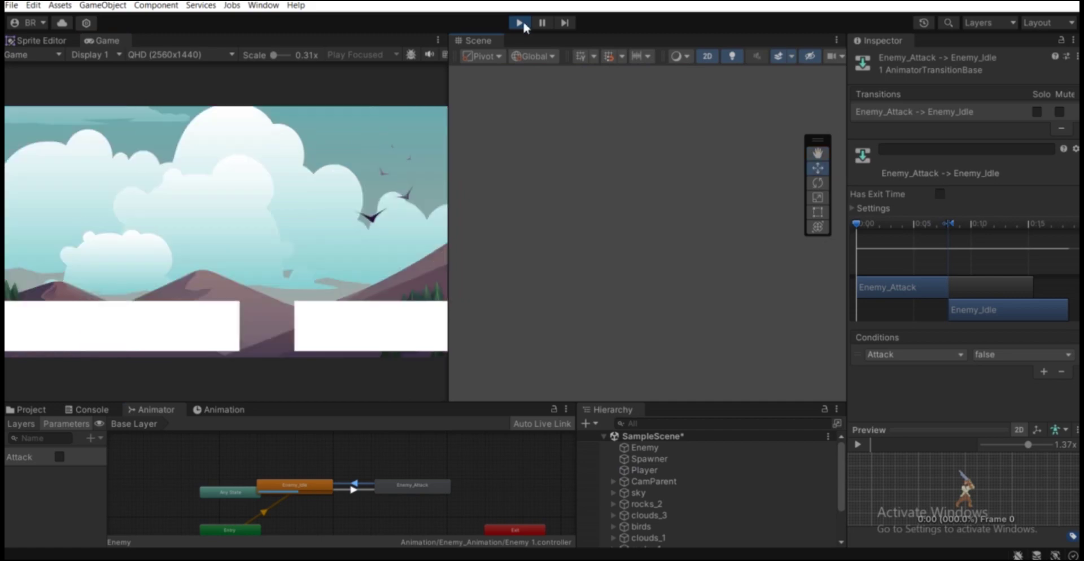
pyautogui.click(520, 23)
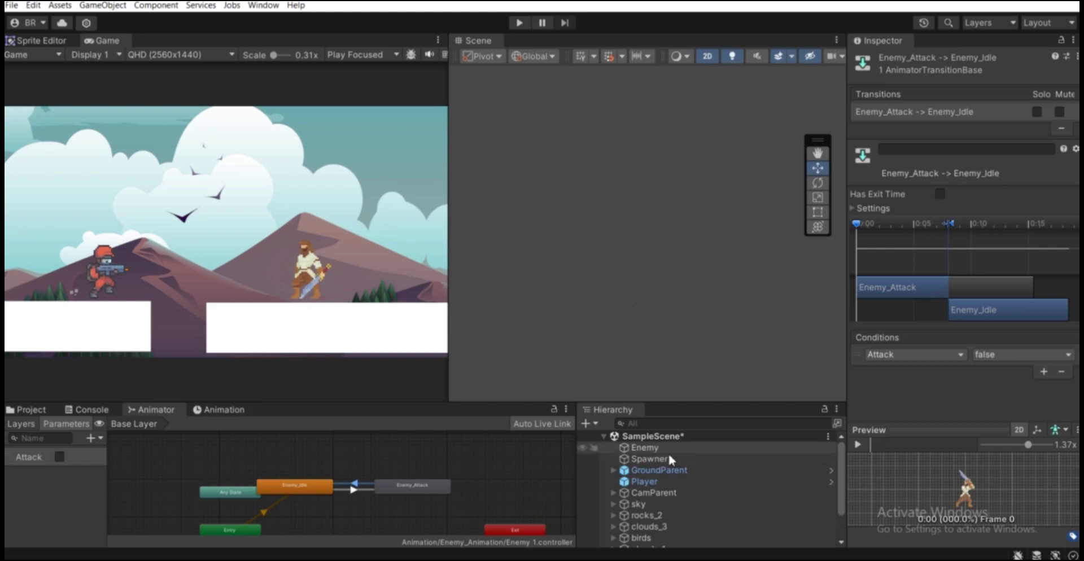
# Collapse the EnemySprites folder and show the contents of the root Assets folder in the project.
pyautogui.click(32, 409)
pyautogui.scroll(10, 79, 456)
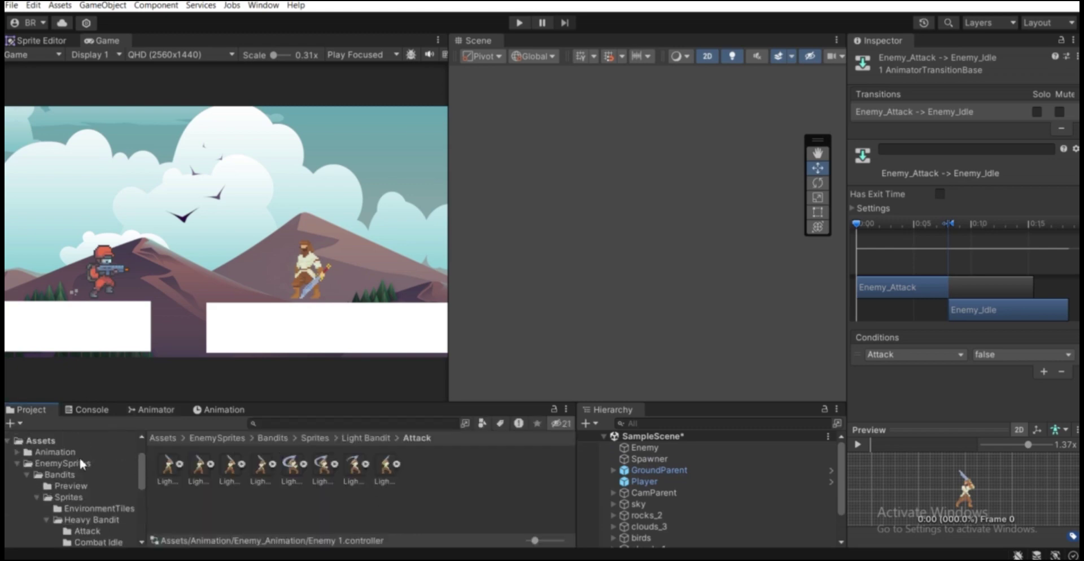
pyautogui.click(15, 462)
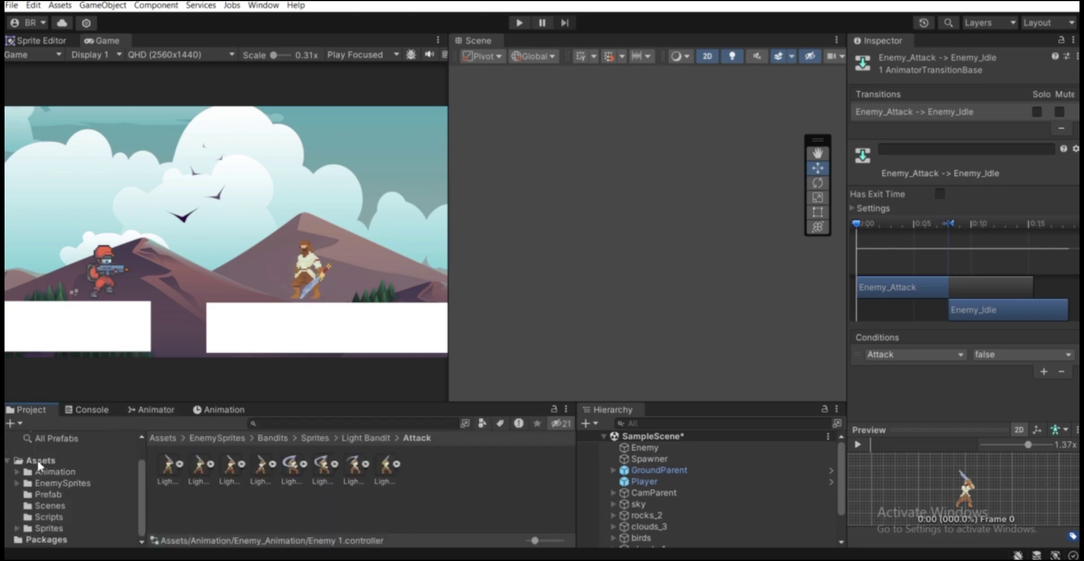
pyautogui.click(40, 466)
pyautogui.rightClick(380, 504)
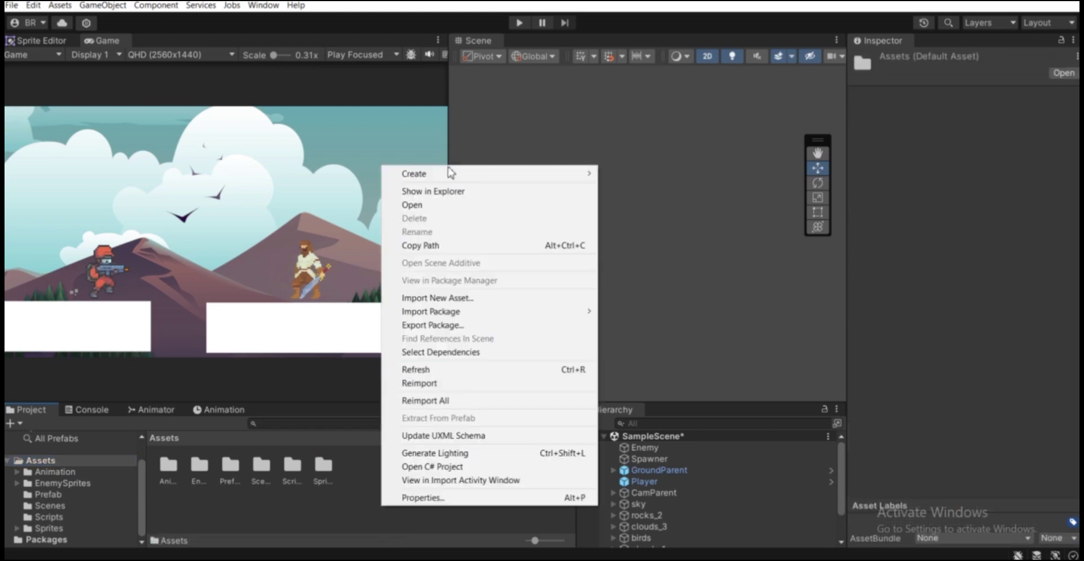
pyautogui.moveTo(449, 175)
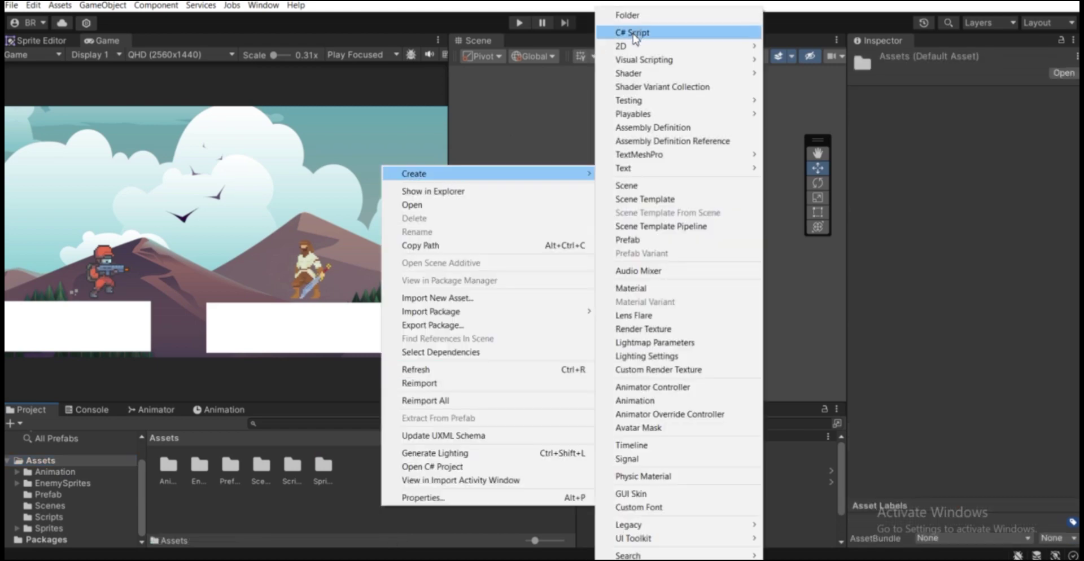
pyautogui.click(338, 514)
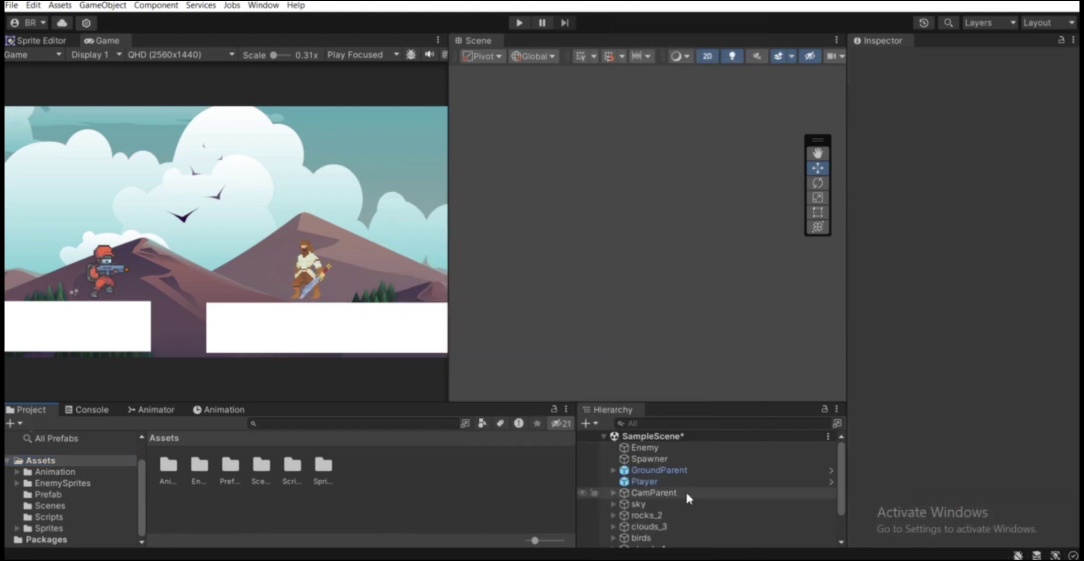
# Attach the Enemy script from the Scripts folder to the Enemy object as a component.
pyautogui.click(658, 447)
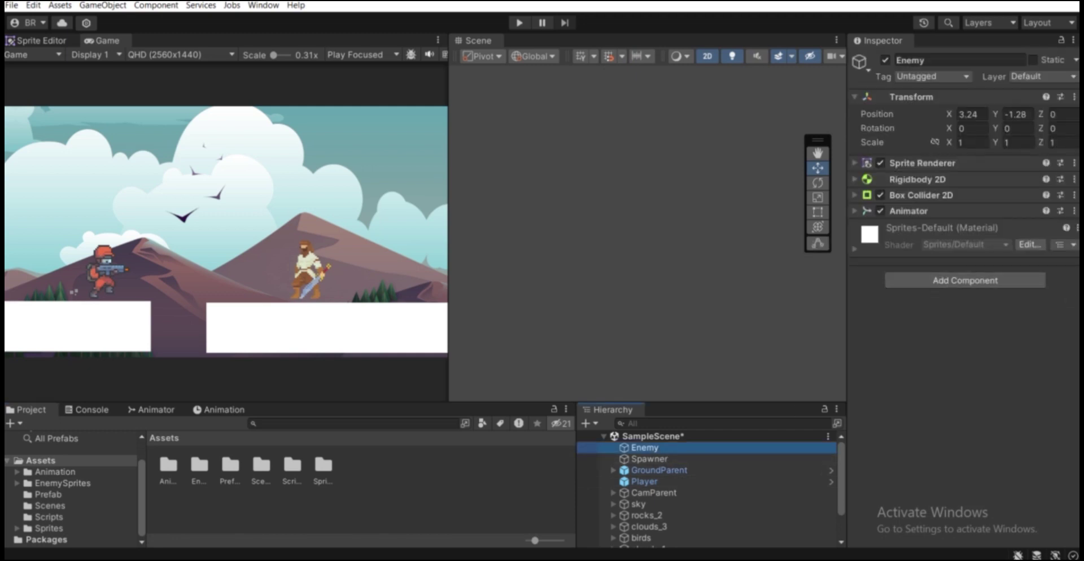
pyautogui.click(41, 515)
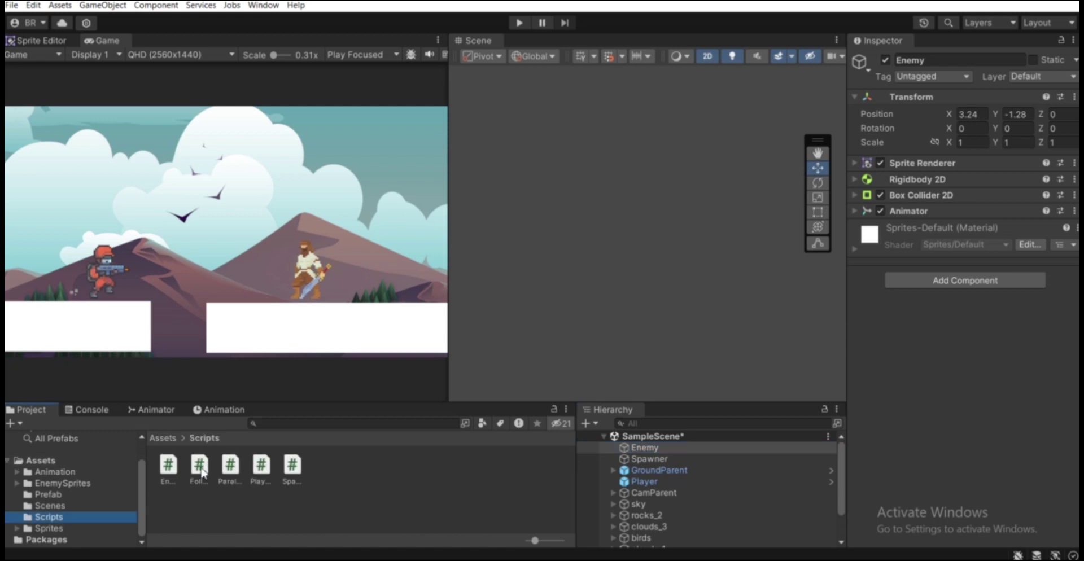
pyautogui.moveTo(168, 466); pyautogui.dragTo(962, 315)
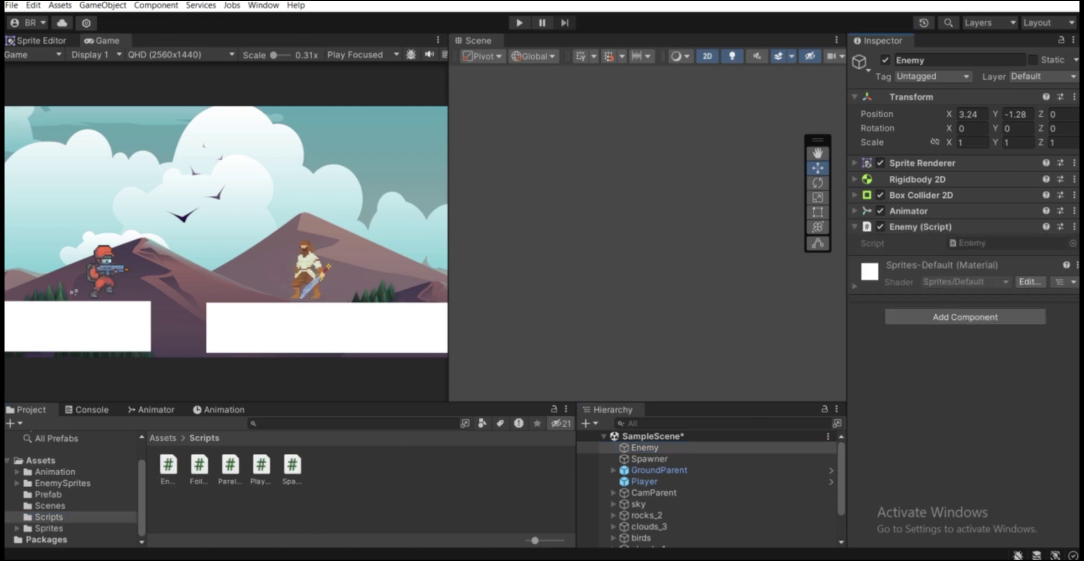
# Open the Enemy script in Visual Studio Code and insert a new line at the start of the Enemy class.
pyautogui.doubleClick(968, 242)
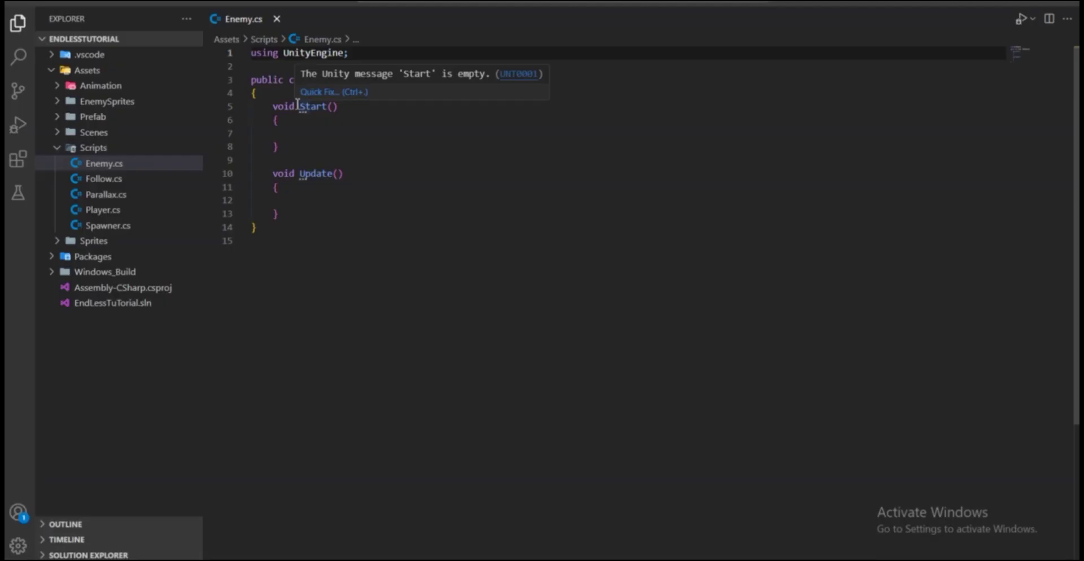
pyautogui.click(269, 95)
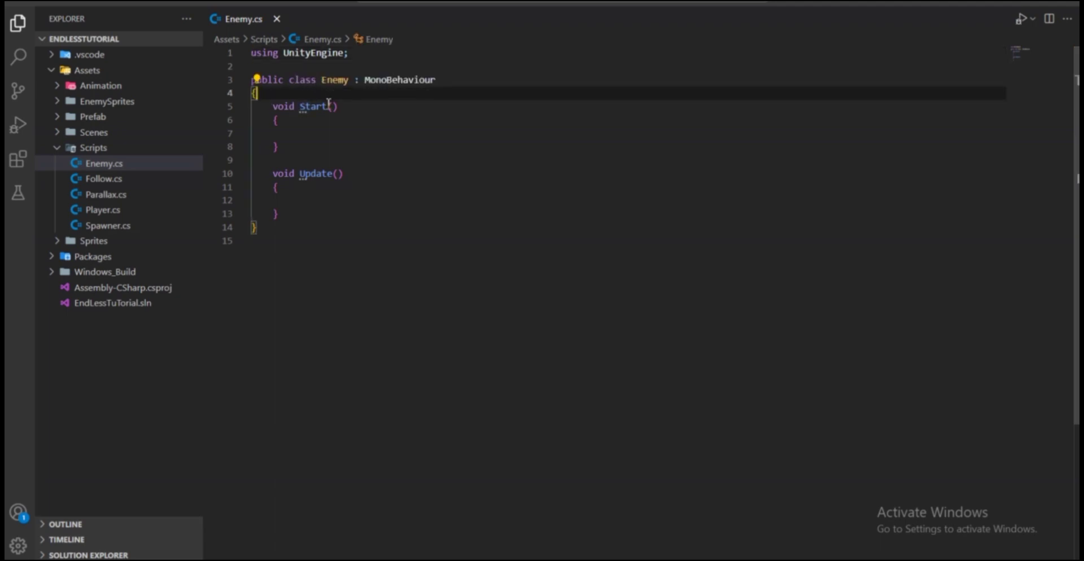
pyautogui.press('Return')
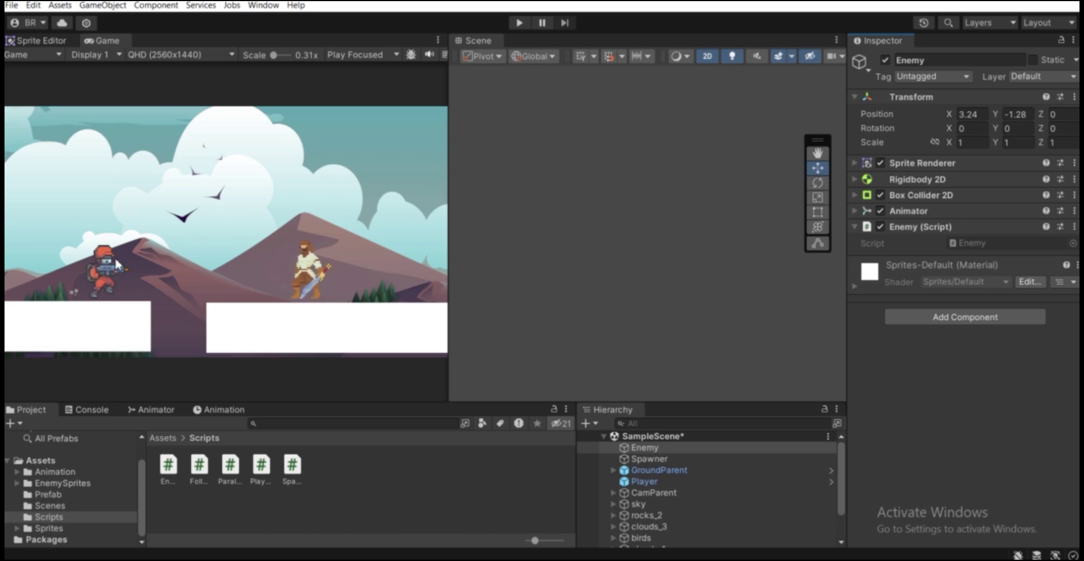
# Check the Player object's Transform component in Unity and declare the field "public Transform player;" above Start in the Enemy script.
pyautogui.click(679, 482)
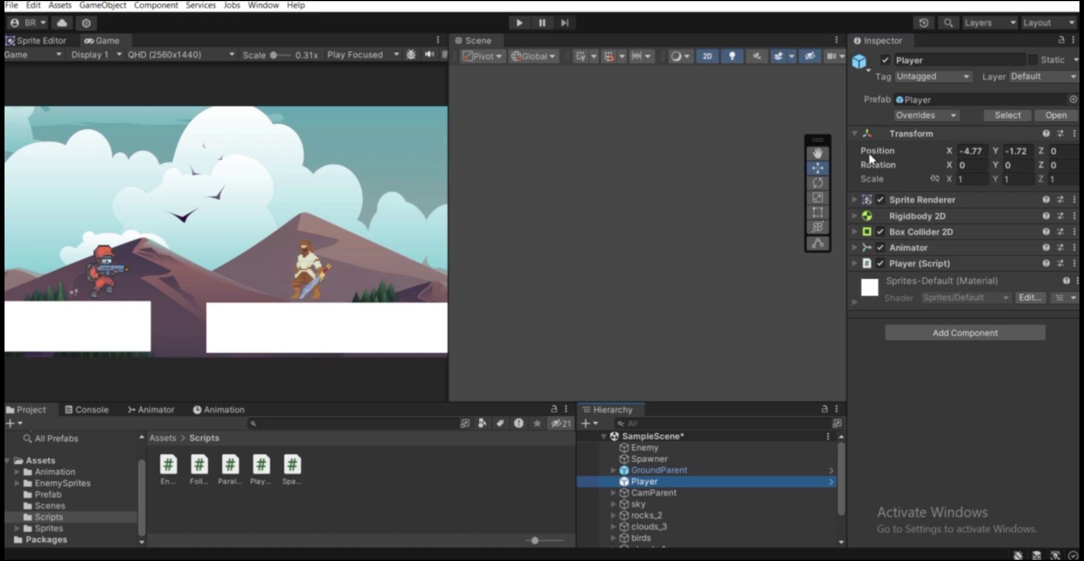
pyautogui.click(903, 133)
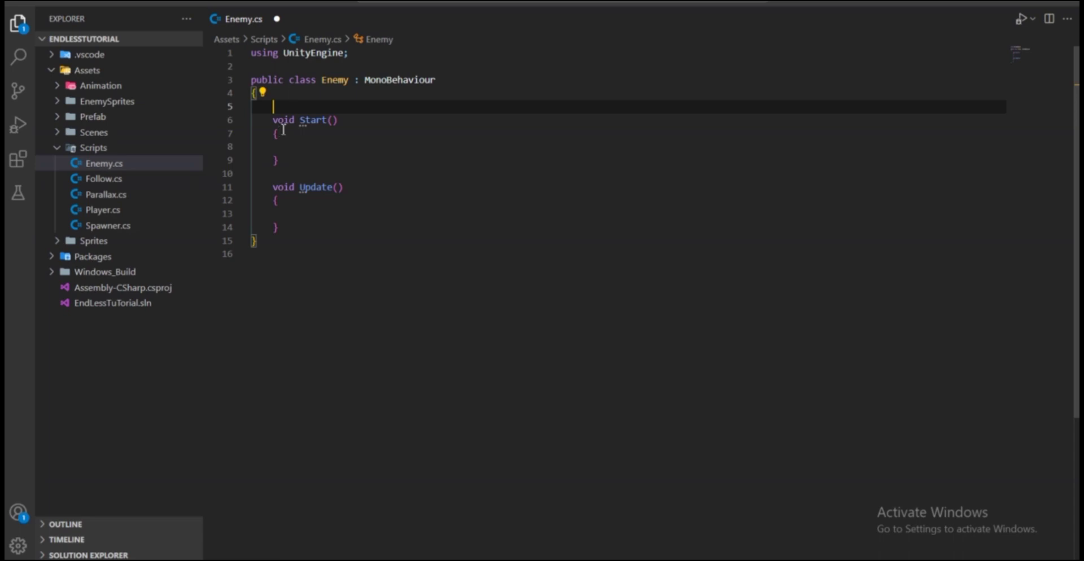
pyautogui.write('public')
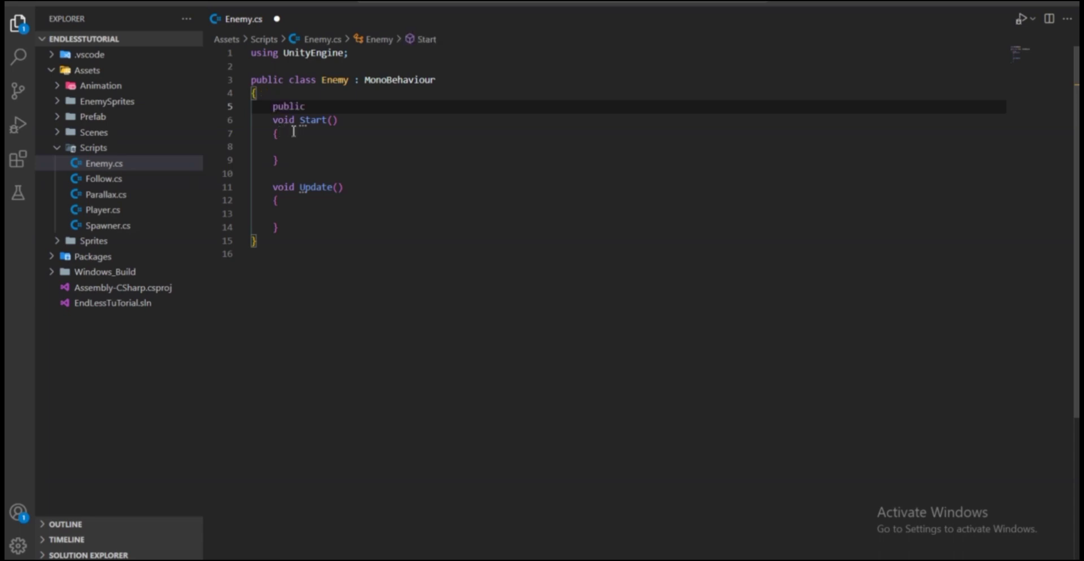
pyautogui.write(' Transform')
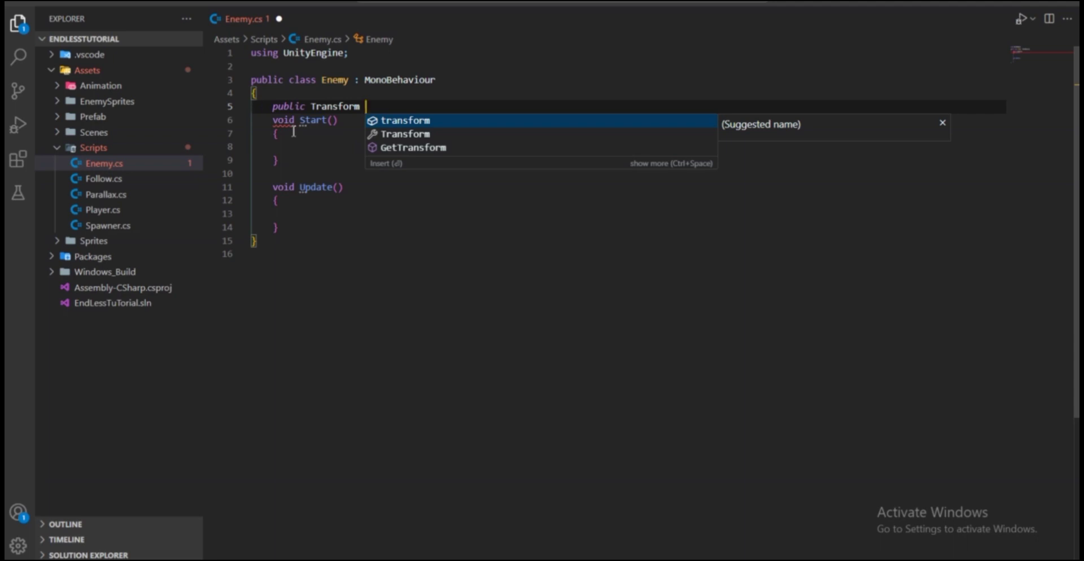
pyautogui.write('player')
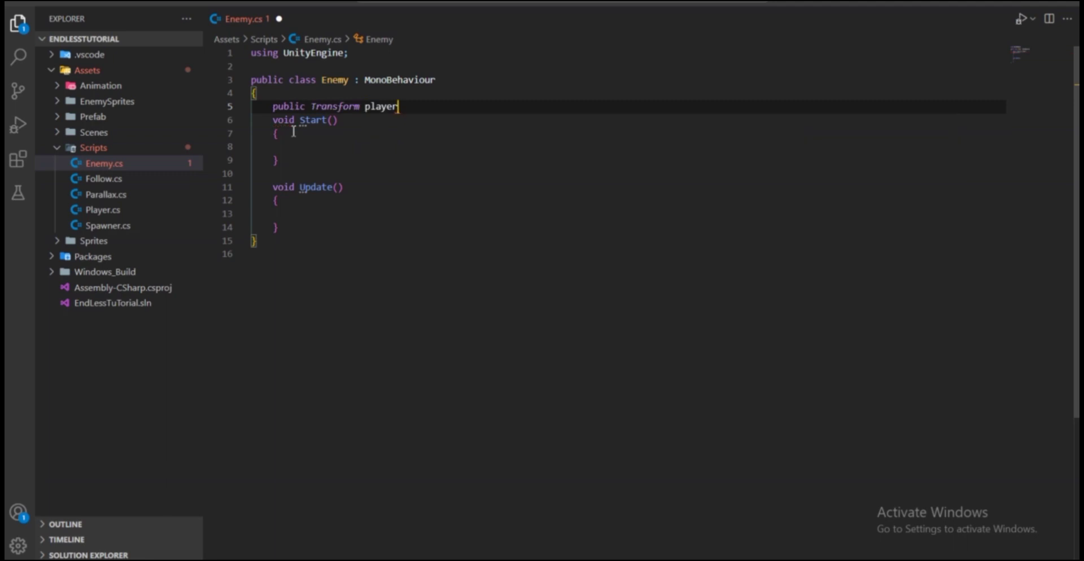
pyautogui.write(';')
pyautogui.press('Return')
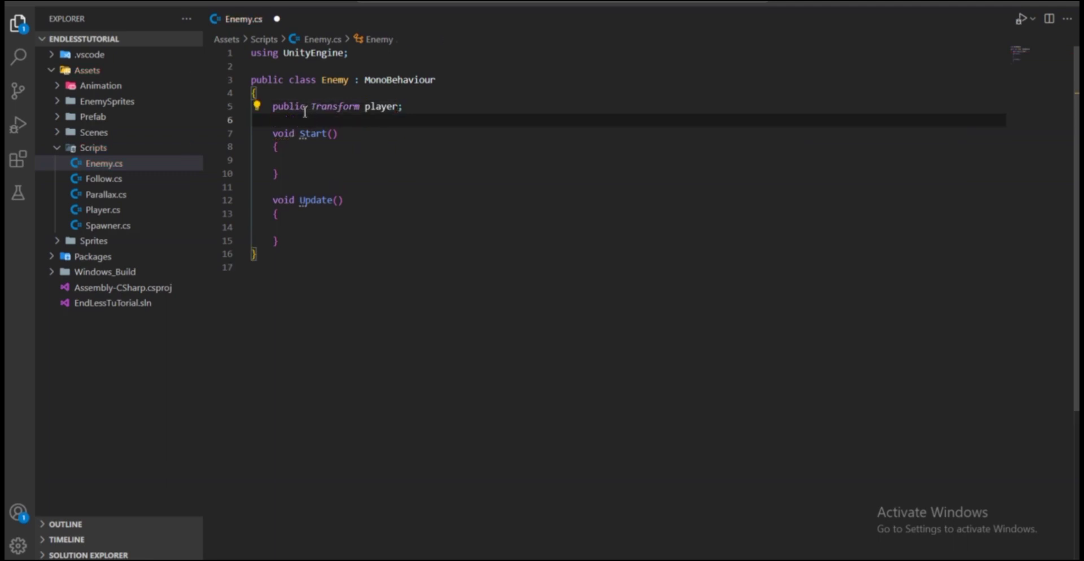
# Start an if condition inside Update of the Enemy script with a Vector2.Distance call taking transform.position as its first argument.
pyautogui.moveTo(273, 107); pyautogui.dragTo(401, 108)
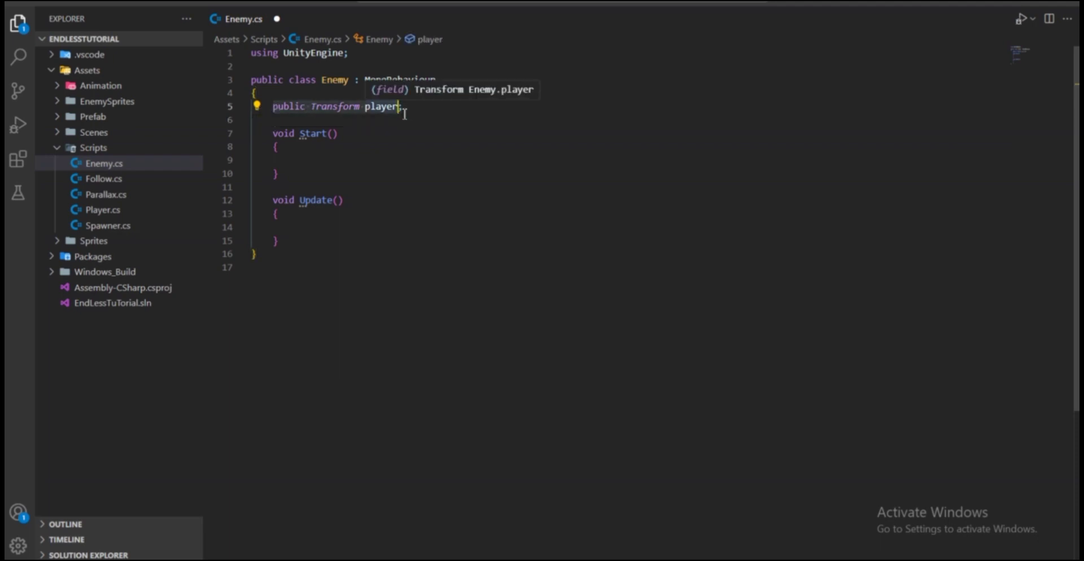
pyautogui.click(366, 120)
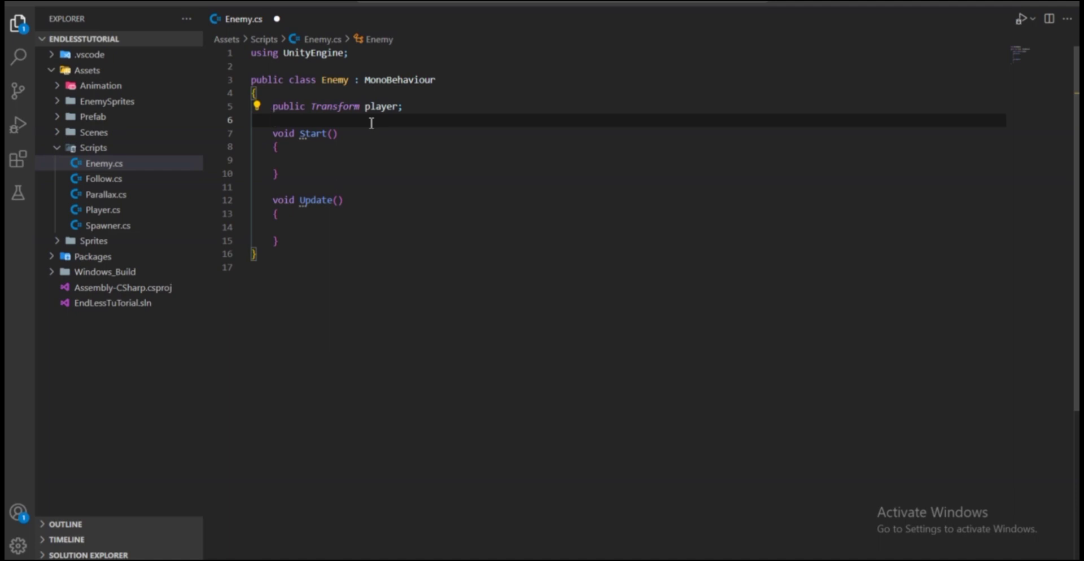
pyautogui.moveTo(298, 244); pyautogui.dragTo(273, 201)
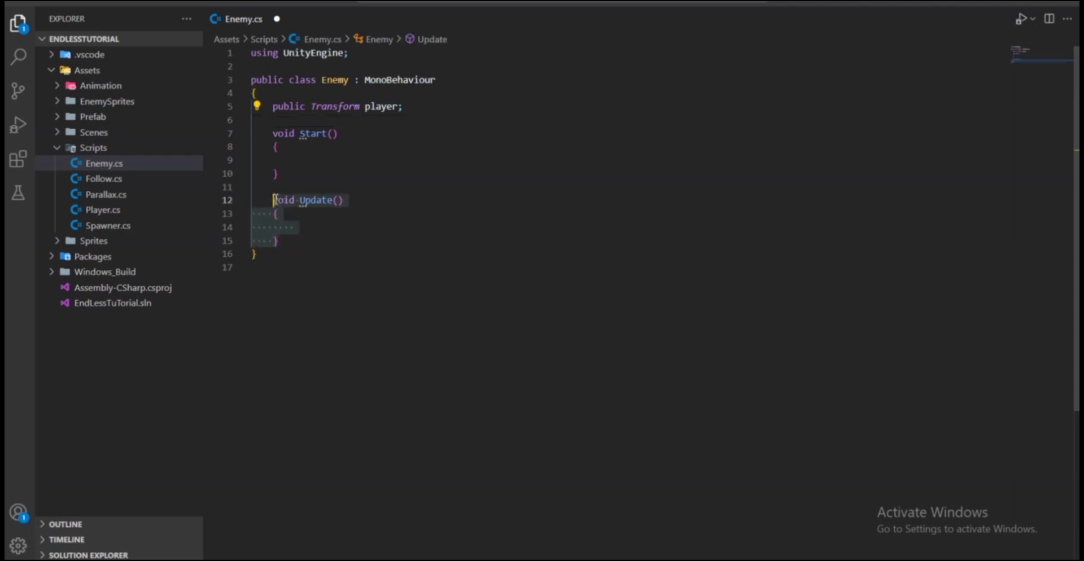
pyautogui.click(321, 224)
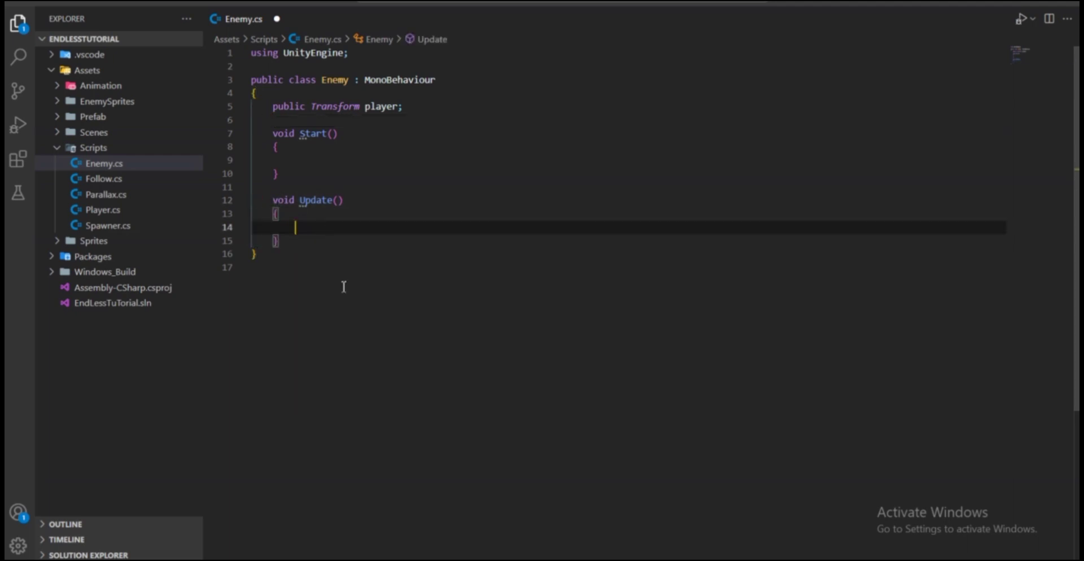
pyautogui.write('if (')
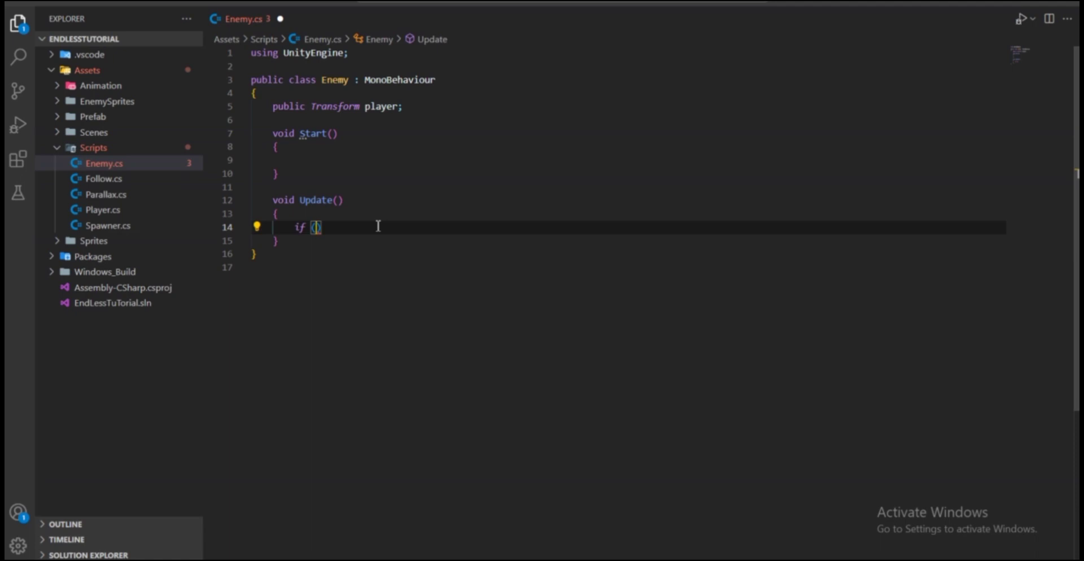
pyautogui.write('Vector2.dis')
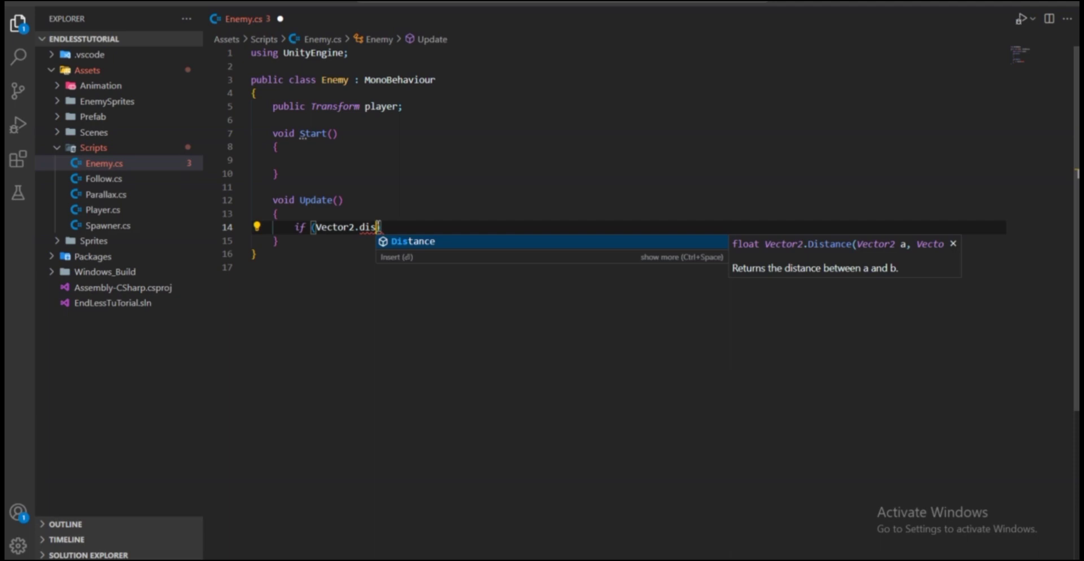
pyautogui.press('Tab')
pyautogui.write('(')
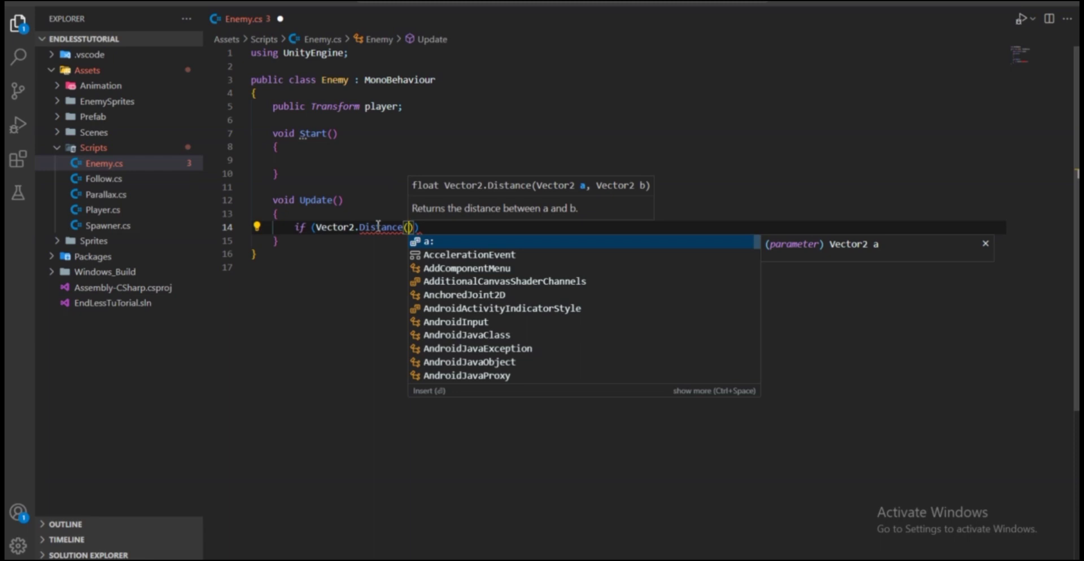
pyautogui.write('tra')
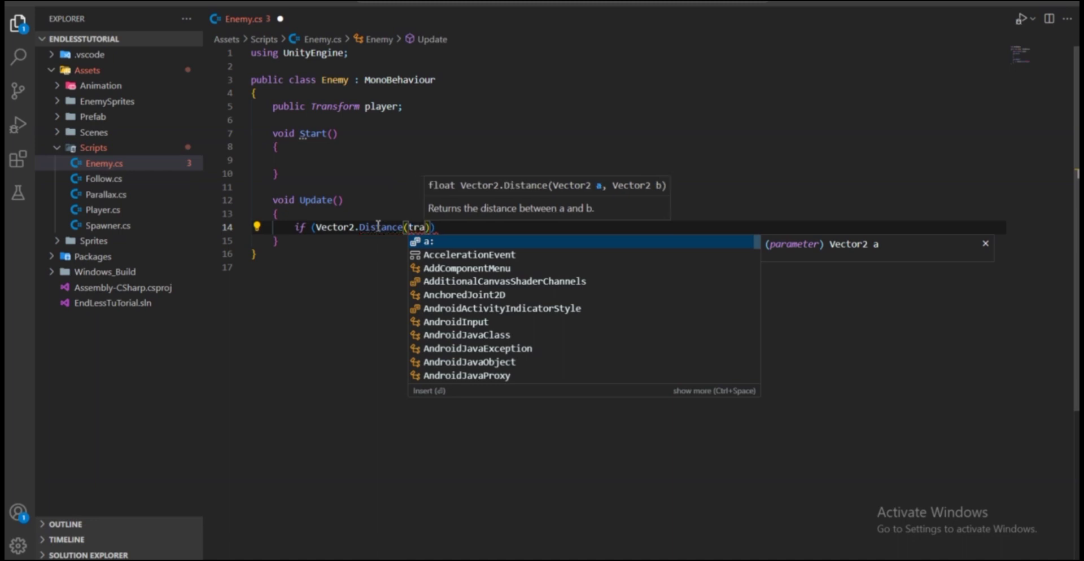
pyautogui.write('nsform.position')
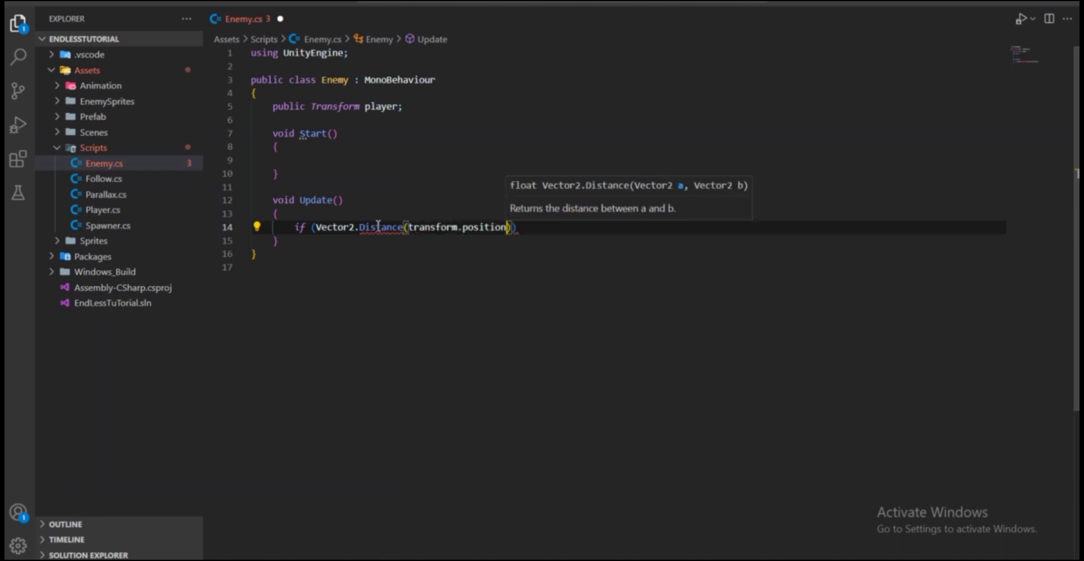
pyautogui.write(',')
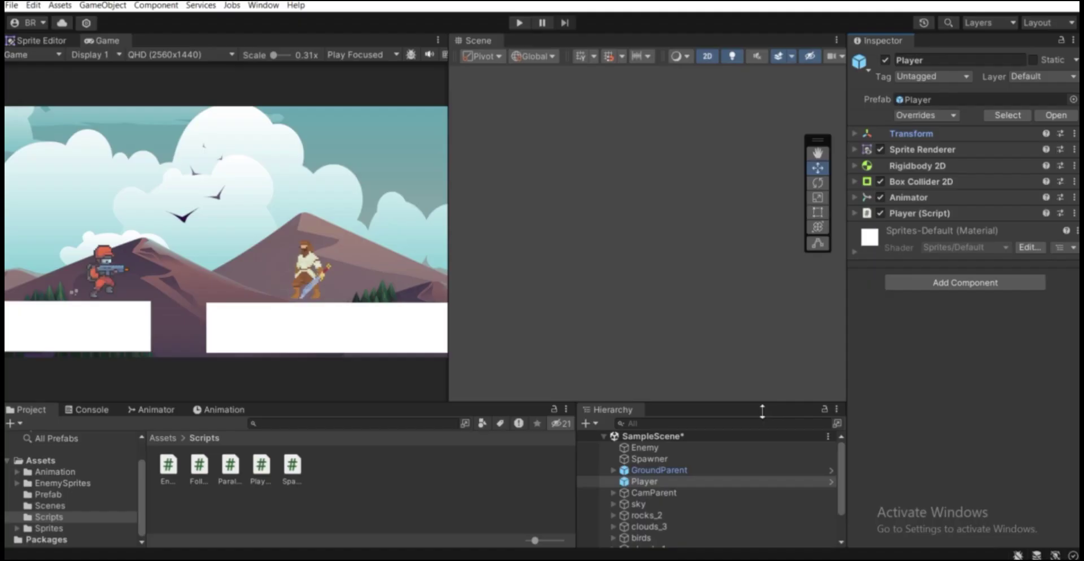
# Check the Enemy object's Transform in Unity and add player.position as the second argument of Vector2.Distance in the script.
pyautogui.click(661, 449)
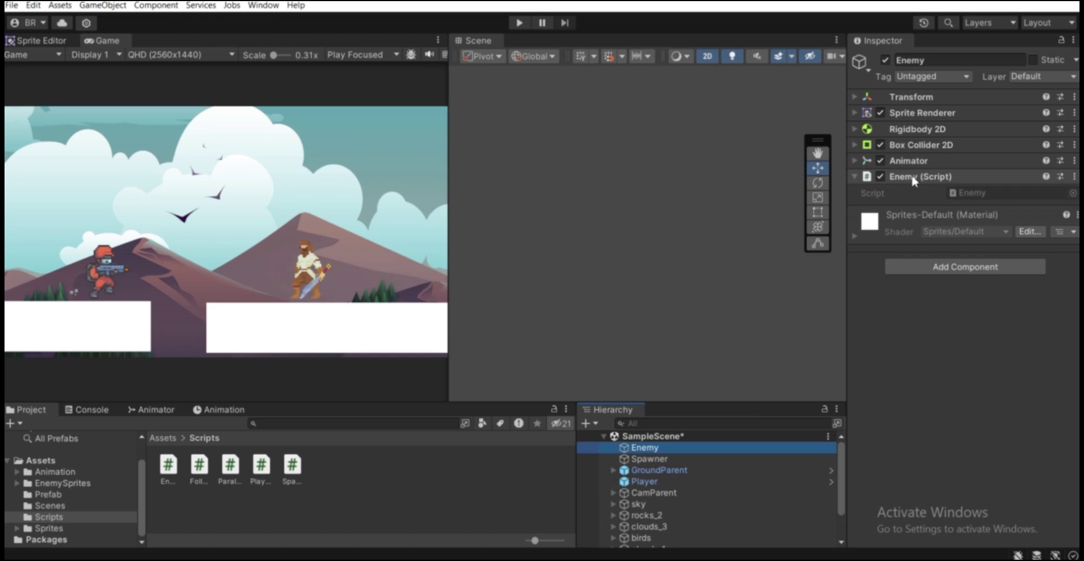
pyautogui.click(891, 96)
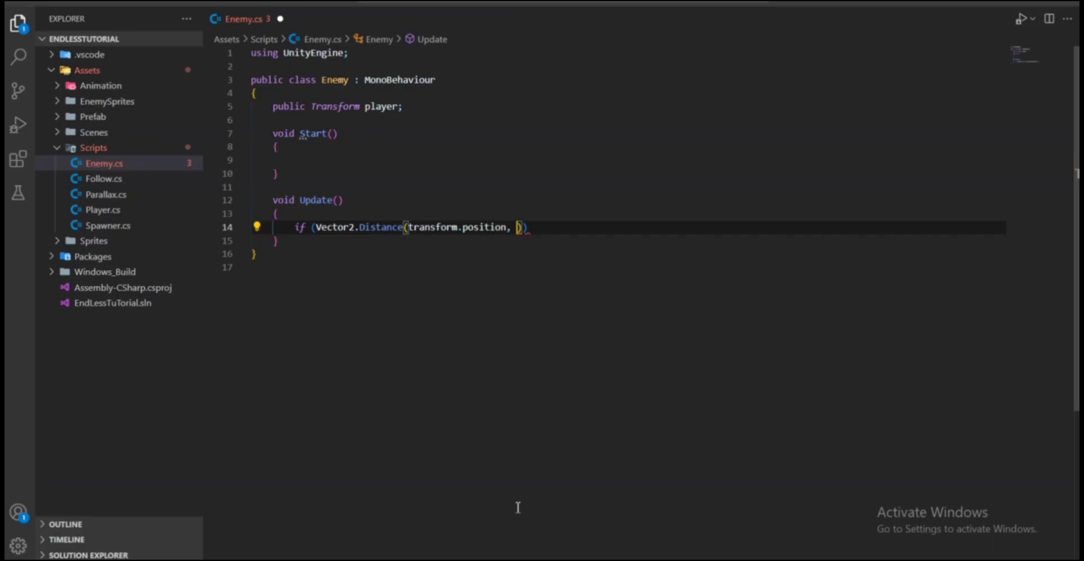
pyautogui.write('player')
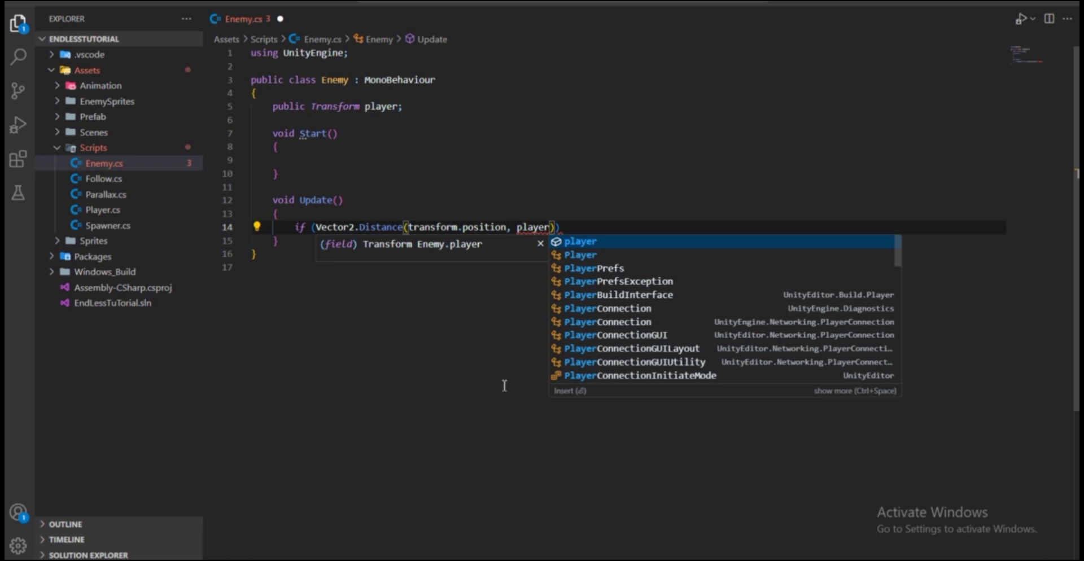
pyautogui.write('.position)')
pyautogui.click(391, 107)
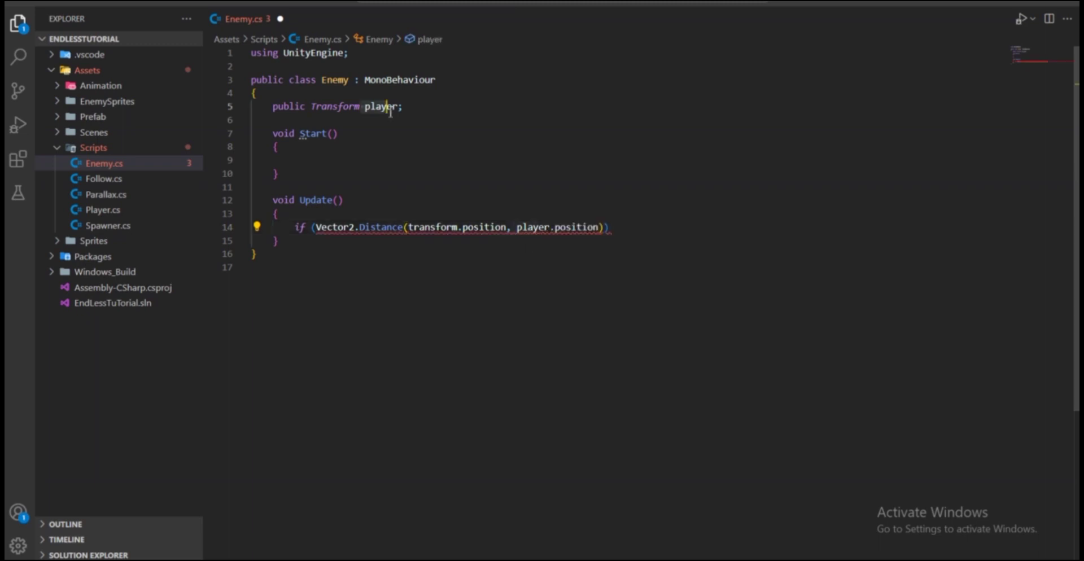
pyautogui.press('Down')
pyautogui.press('Down')
# Complete the if condition by comparing the distance with "<= 3f".
pyautogui.moveTo(602, 228)
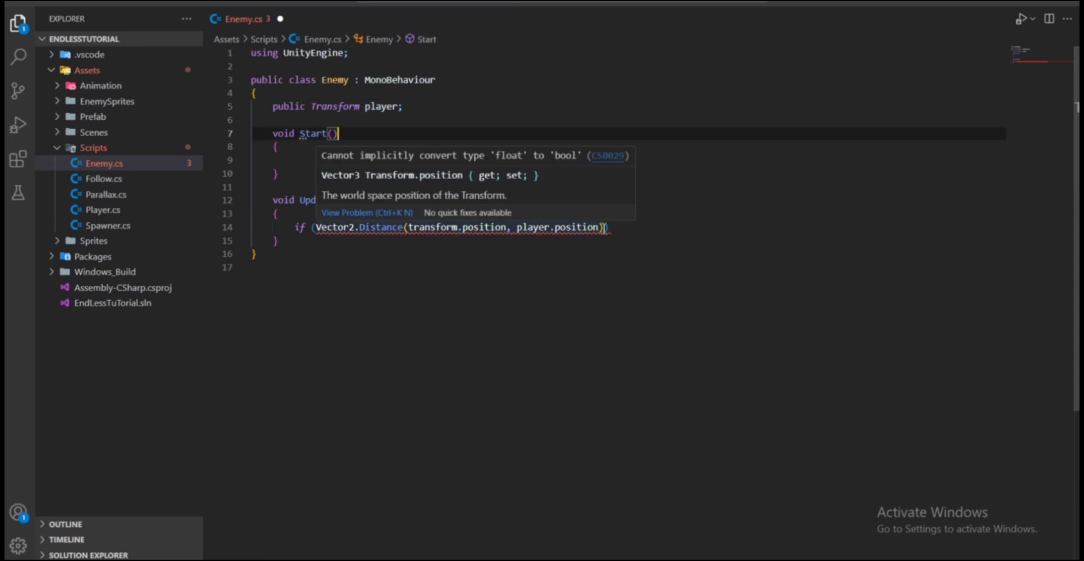
pyautogui.click(604, 228)
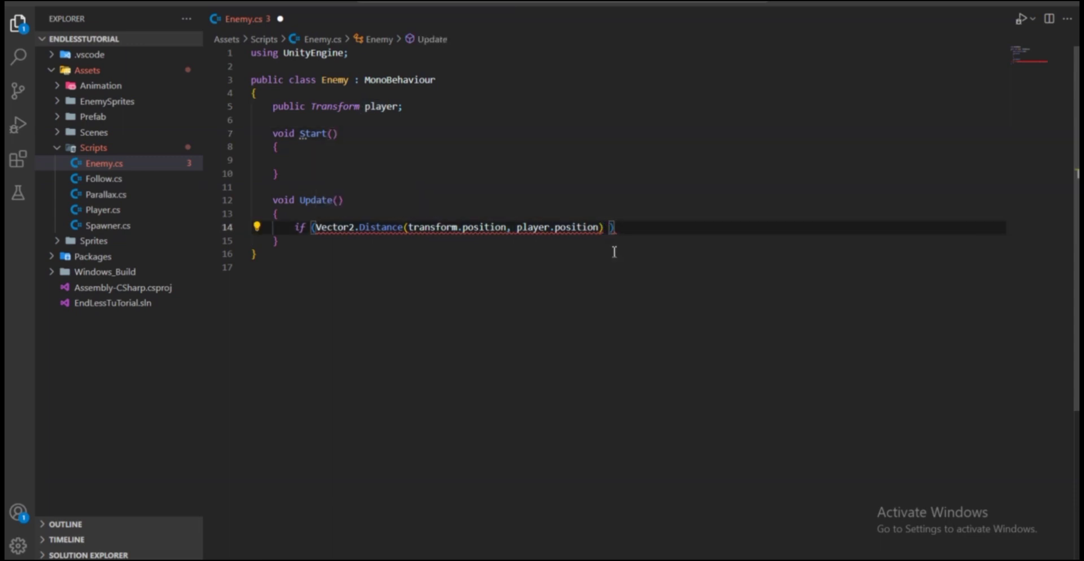
pyautogui.write('<=')
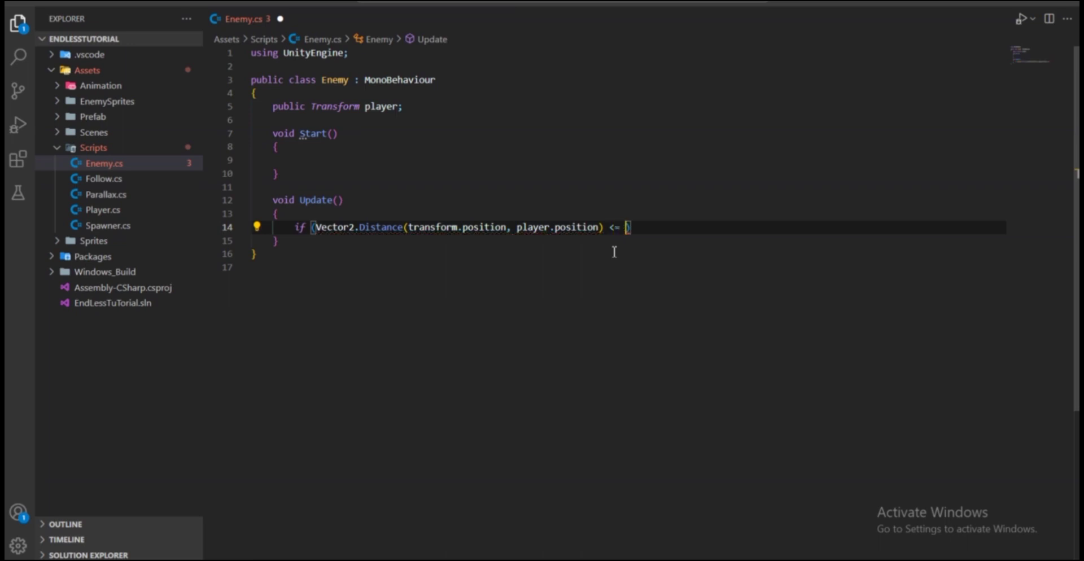
pyautogui.write(' 3f')
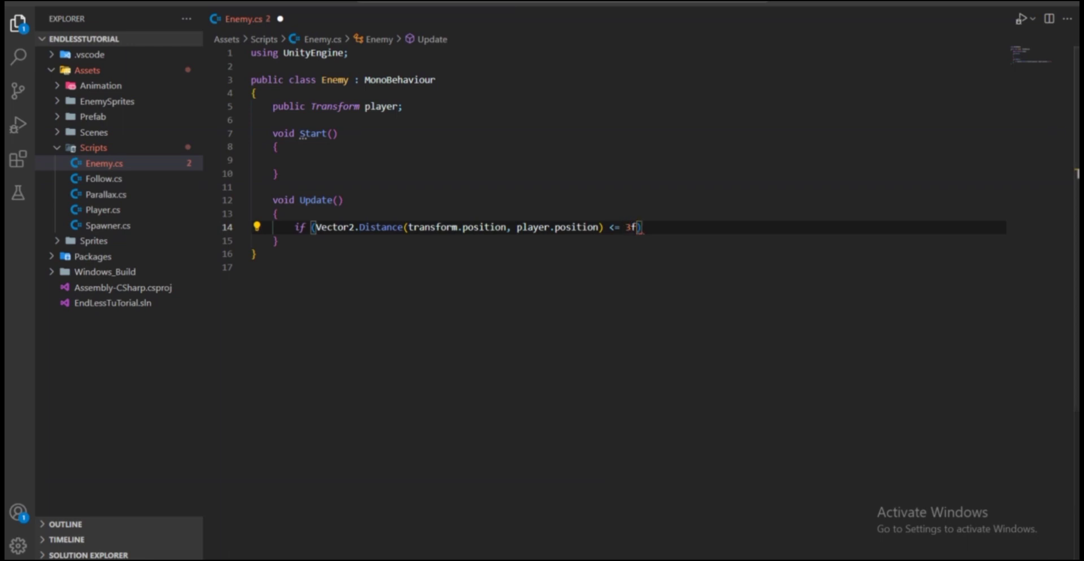
# Declare the field "public float attackDistance;" below the player field in the Enemy class.
pyautogui.click(284, 122)
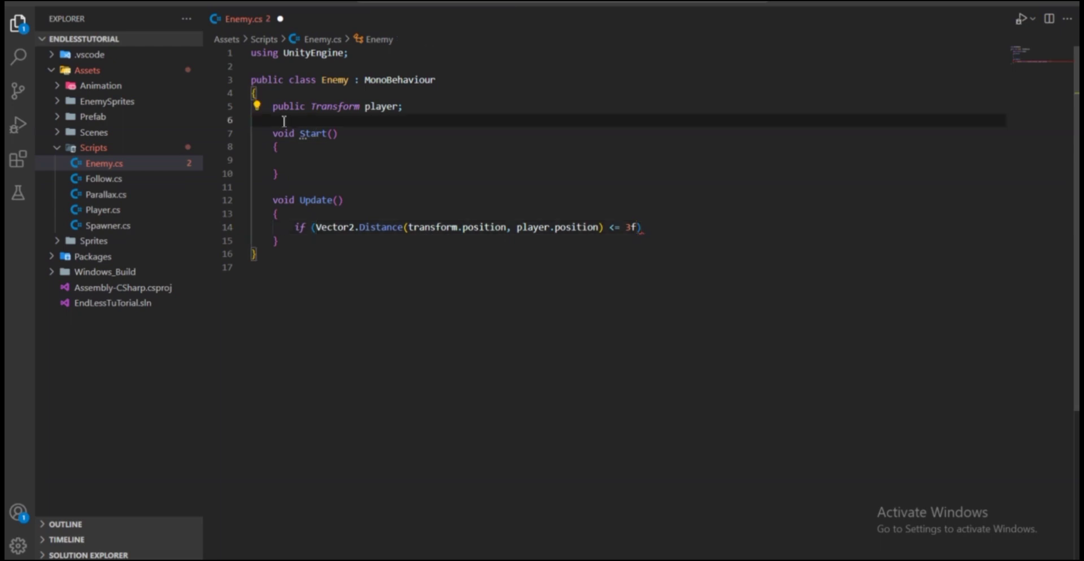
pyautogui.press('Tab')
pyautogui.write('public float ')
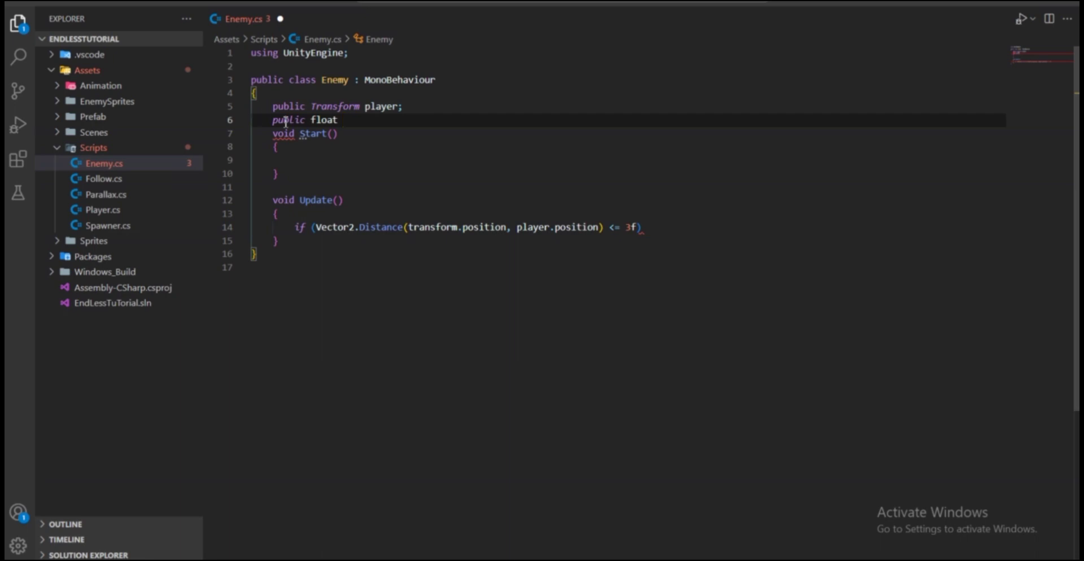
pyautogui.write('attackDistance')
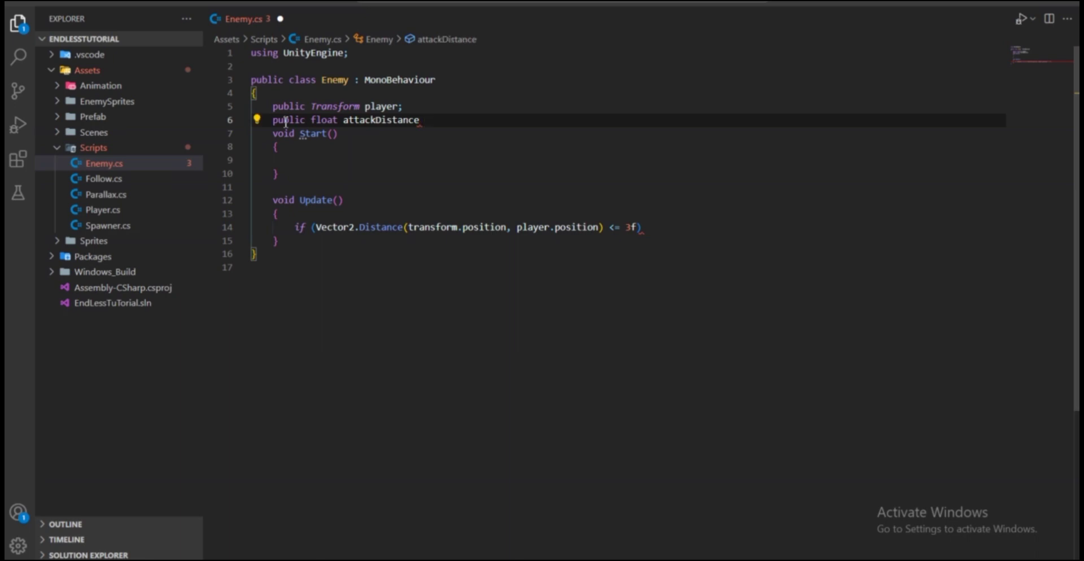
pyautogui.press('BackSpace')
pyautogui.write(';')
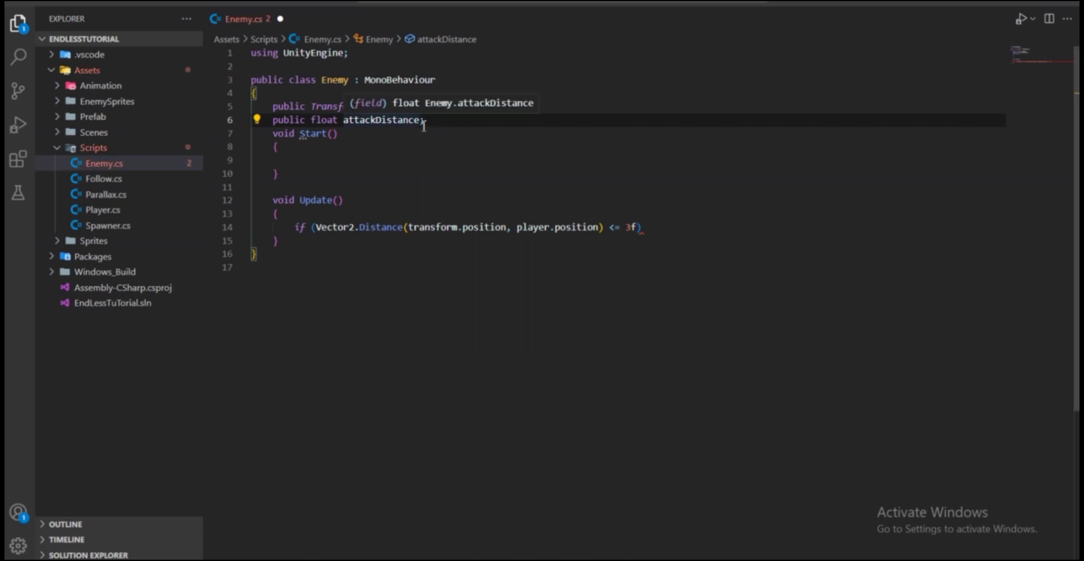
# Replace 3f in the if condition with attackDistance and add an empty braced block beneath it.
pyautogui.click(626, 228)
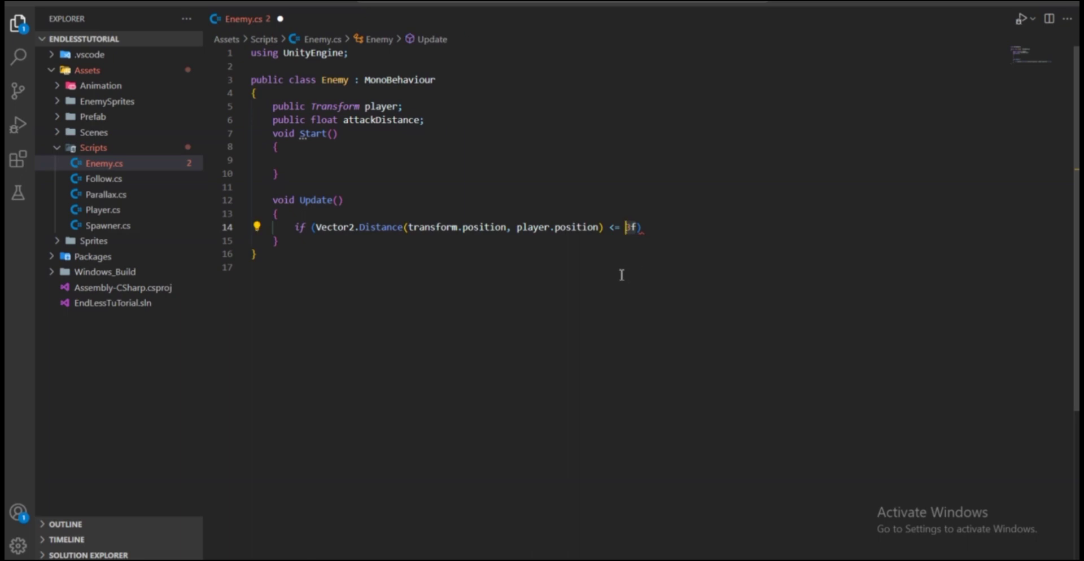
pyautogui.press('Delete')
pyautogui.press('Delete')
pyautogui.write('attackDistance')
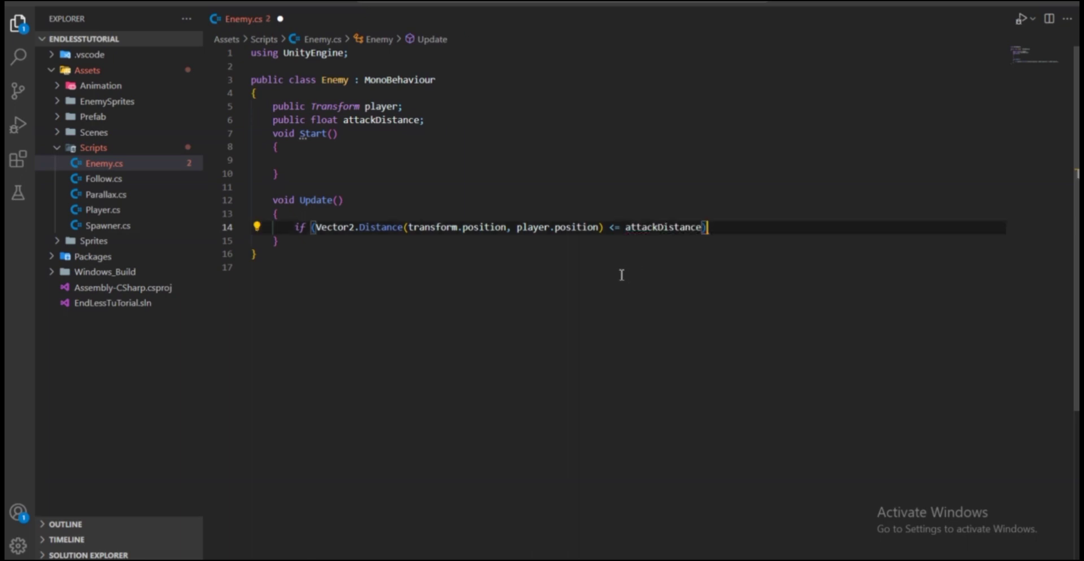
pyautogui.press('Return')
pyautogui.write('{')
pyautogui.press('Return')
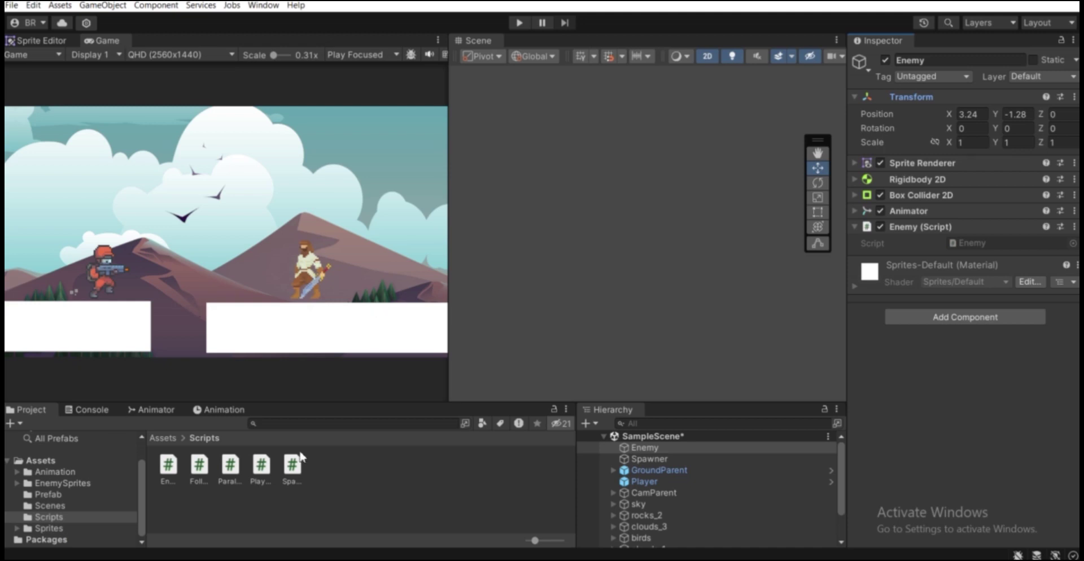
# Examine the Enemy's animation states with the Attack parameter and its Animator component in Unity.
pyautogui.click(152, 409)
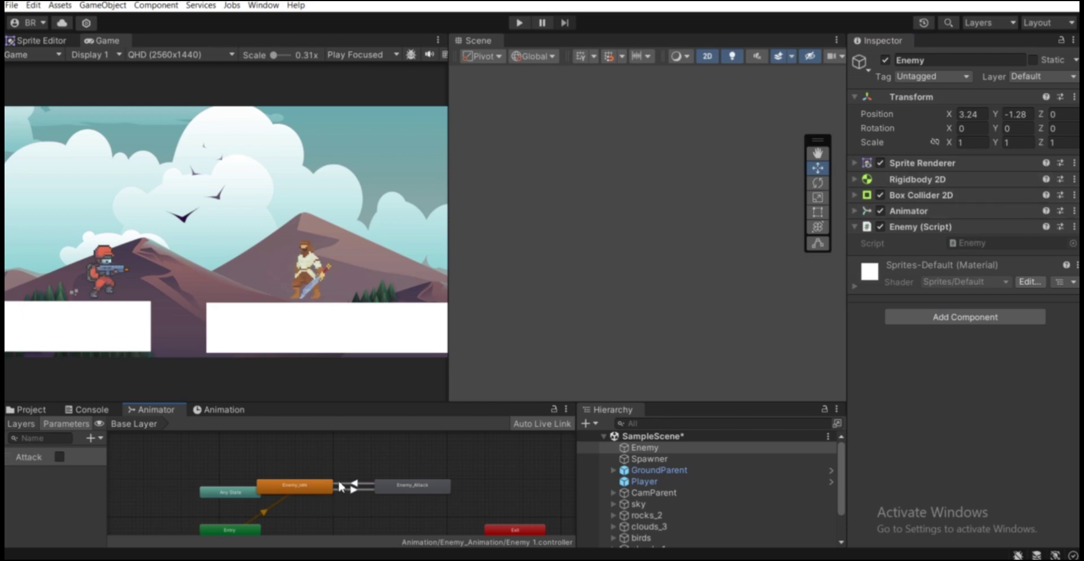
pyautogui.scroll(2, 338, 484)
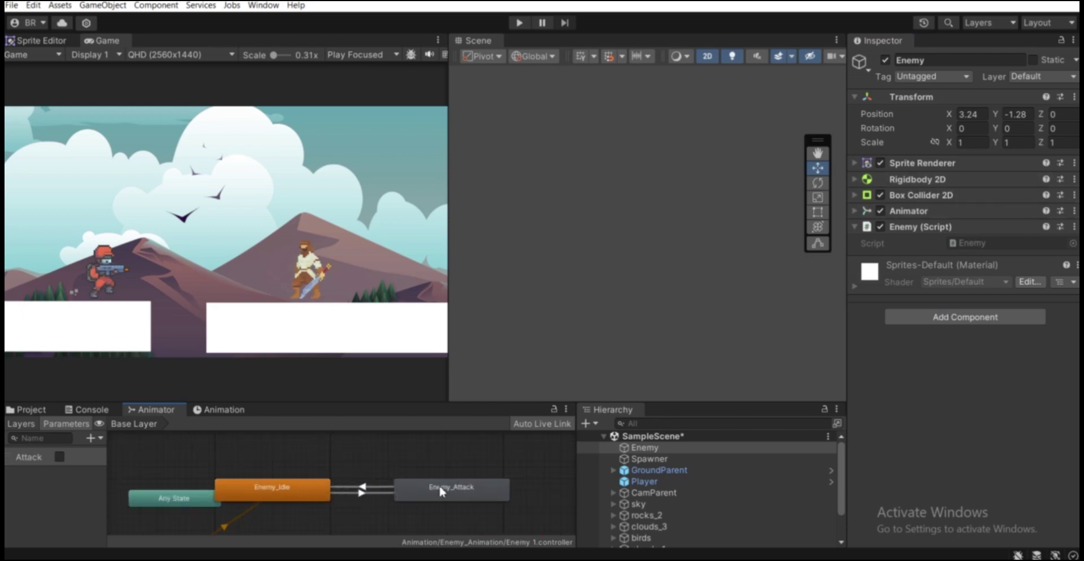
pyautogui.click(922, 212)
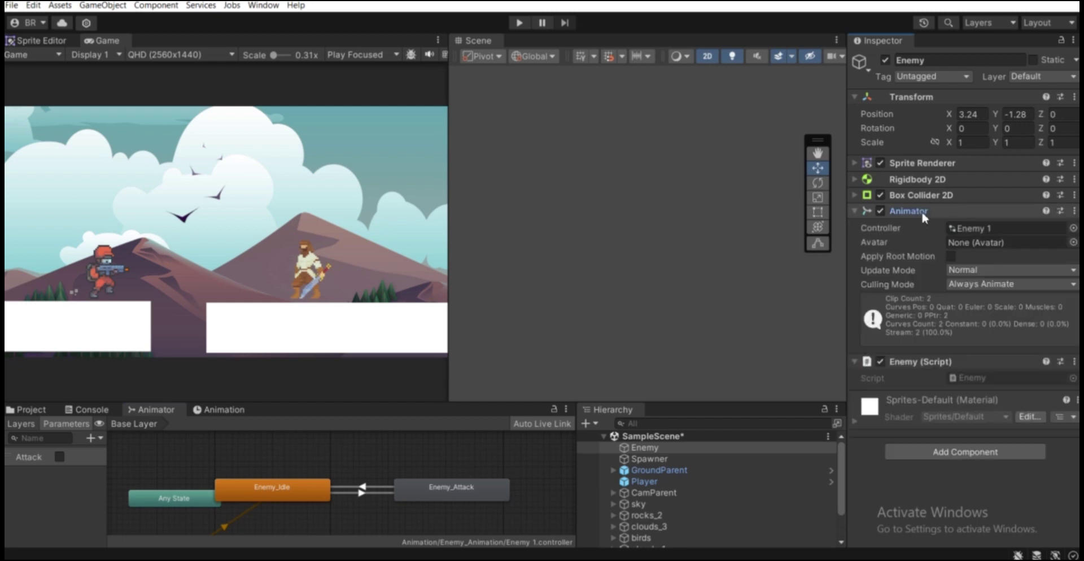
pyautogui.click(920, 212)
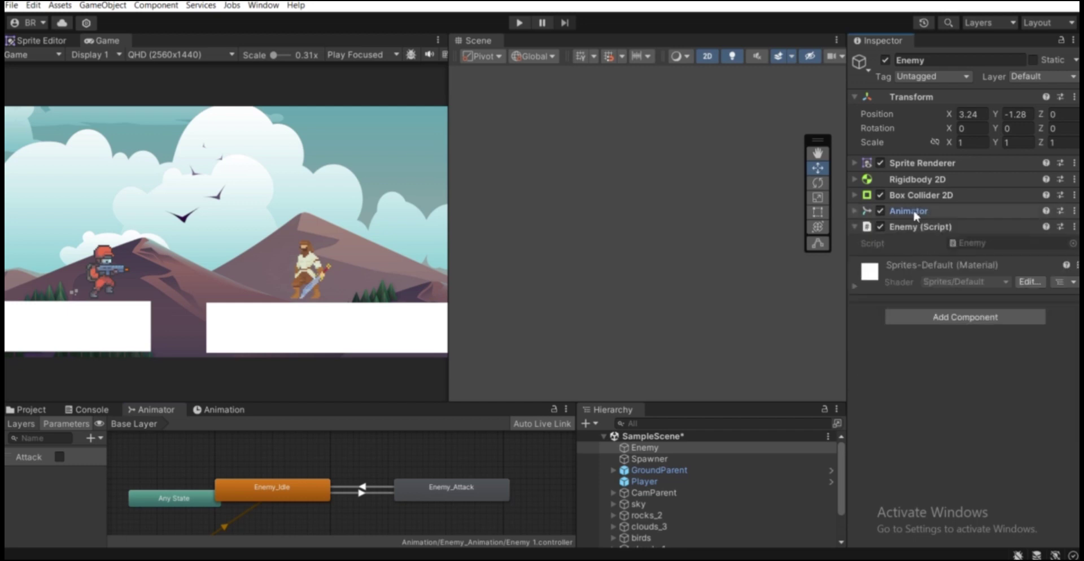
pyautogui.click(914, 212)
pyautogui.click(914, 211)
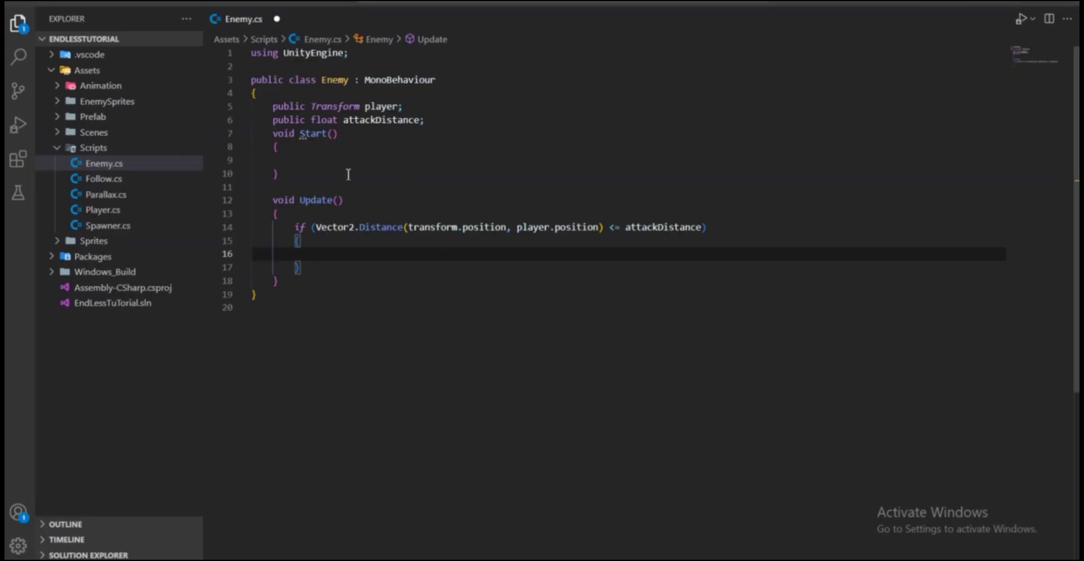
# Declare the field "public Animator animator;" below the player field in the Enemy script, followed by a blank line.
pyautogui.click(429, 119)
pyautogui.click(418, 109)
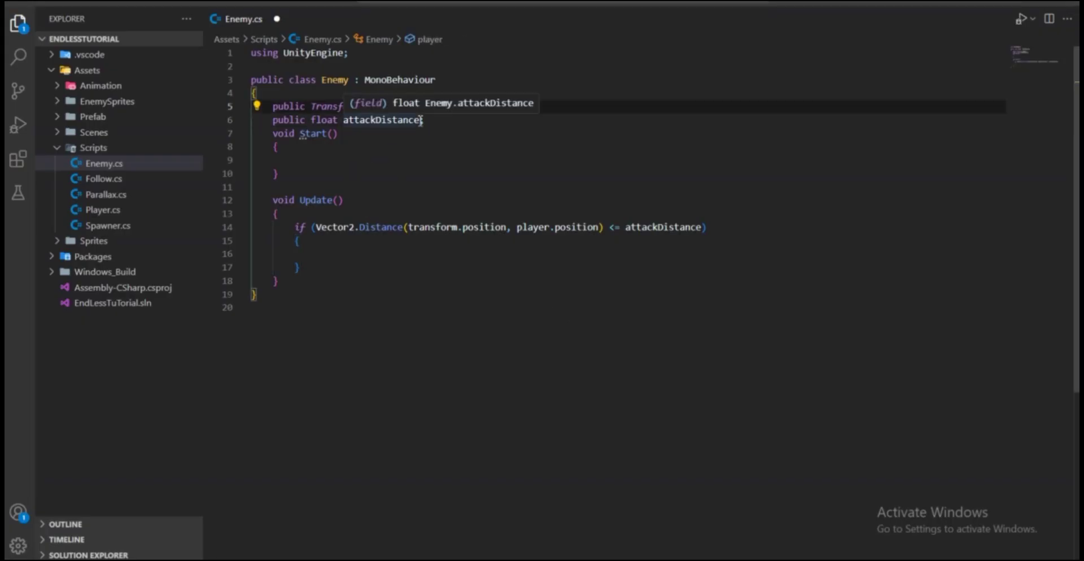
pyautogui.press('Return')
pyautogui.write('public')
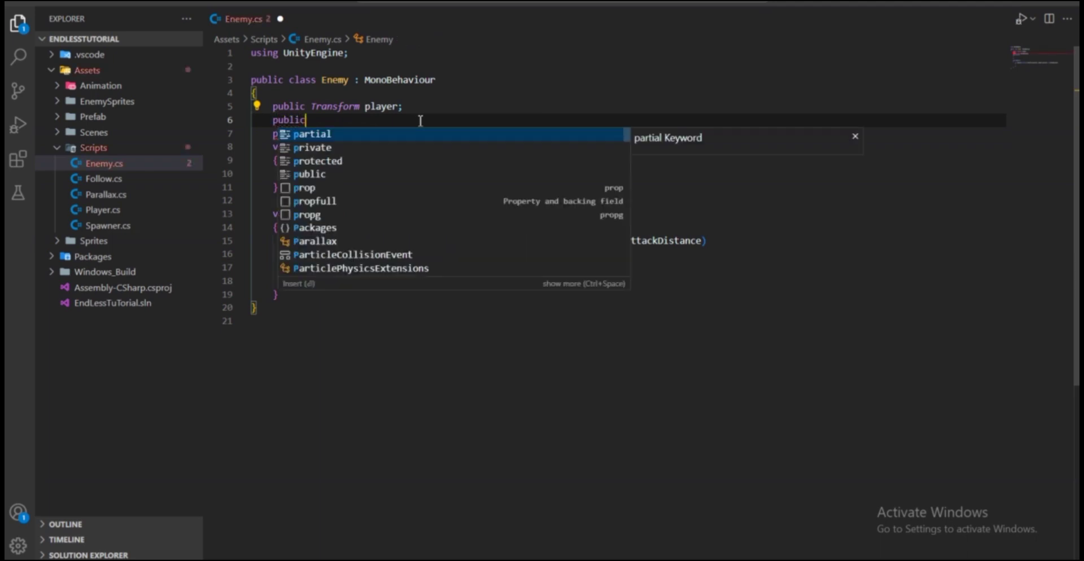
pyautogui.write(' anima')
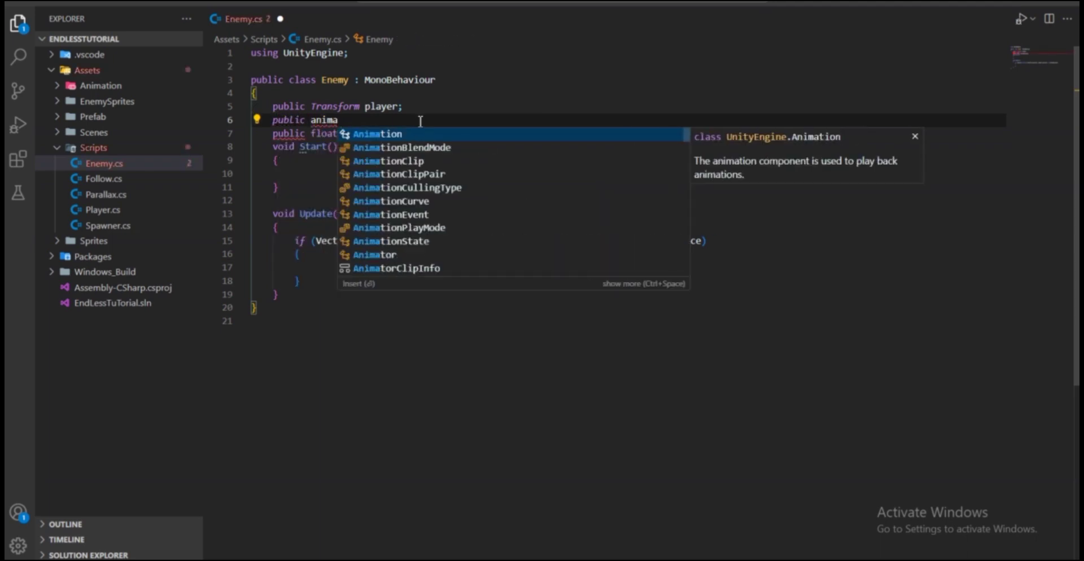
pyautogui.write('tor')
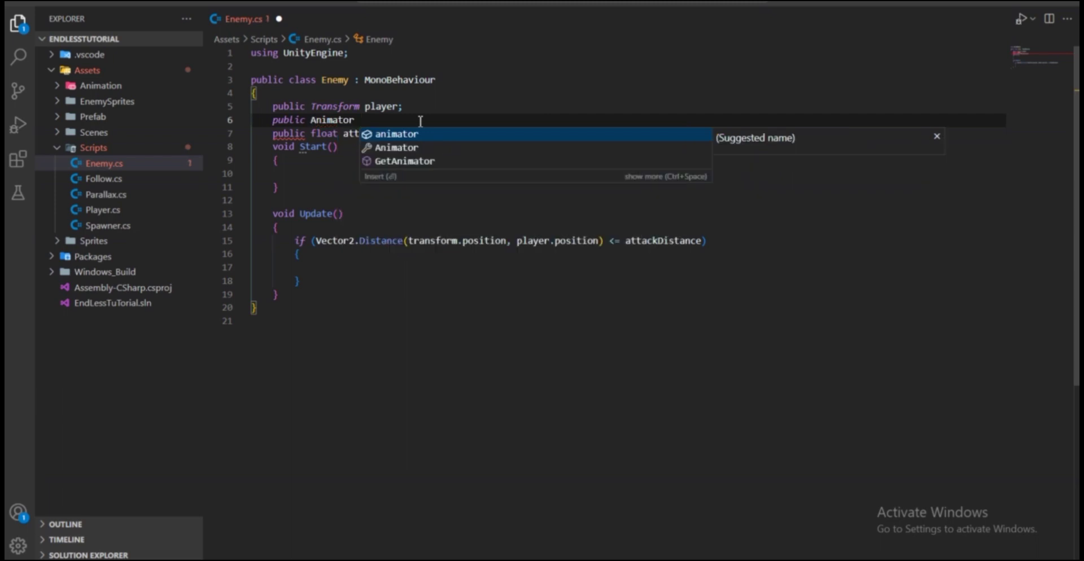
pyautogui.press('Tab')
pyautogui.write(';')
pyautogui.press('Return')
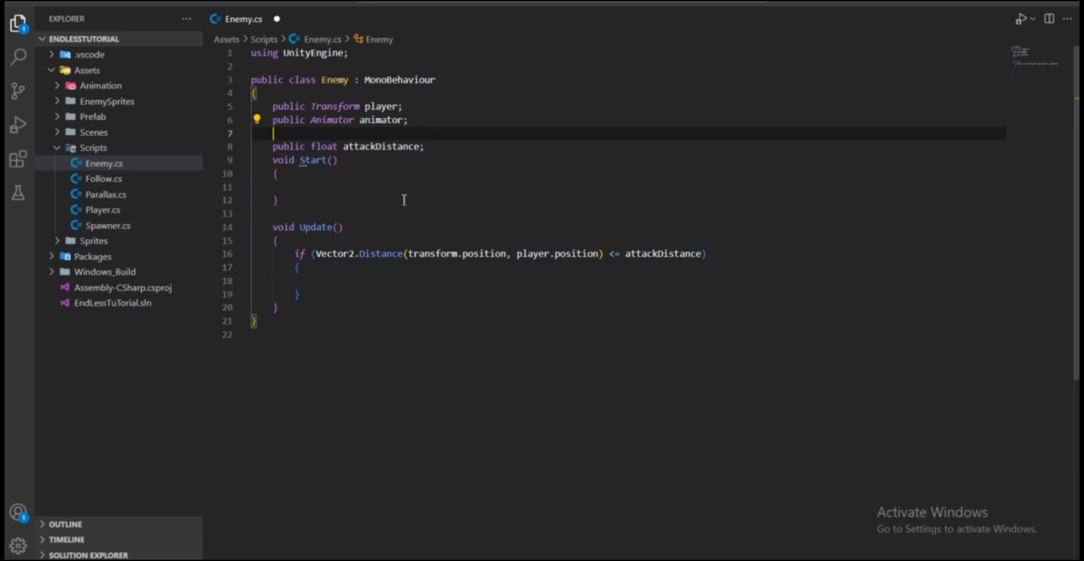
pyautogui.moveTo(414, 120); pyautogui.dragTo(274, 122)
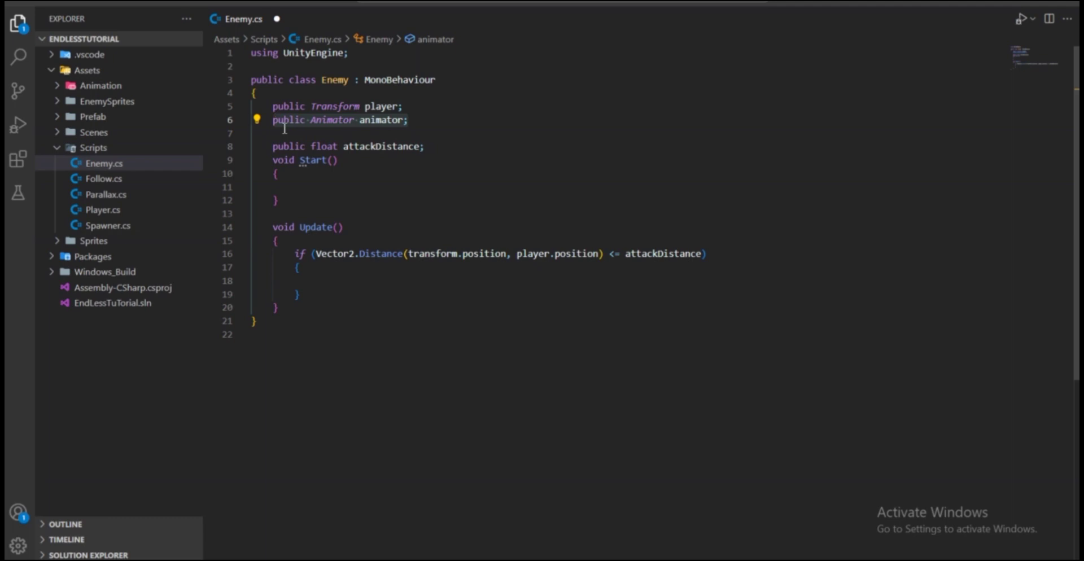
pyautogui.click(351, 292)
pyautogui.moveTo(287, 256); pyautogui.dragTo(500, 254)
pyautogui.press('Down')
pyautogui.press('Down')
pyautogui.moveTo(408, 253); pyautogui.dragTo(602, 258)
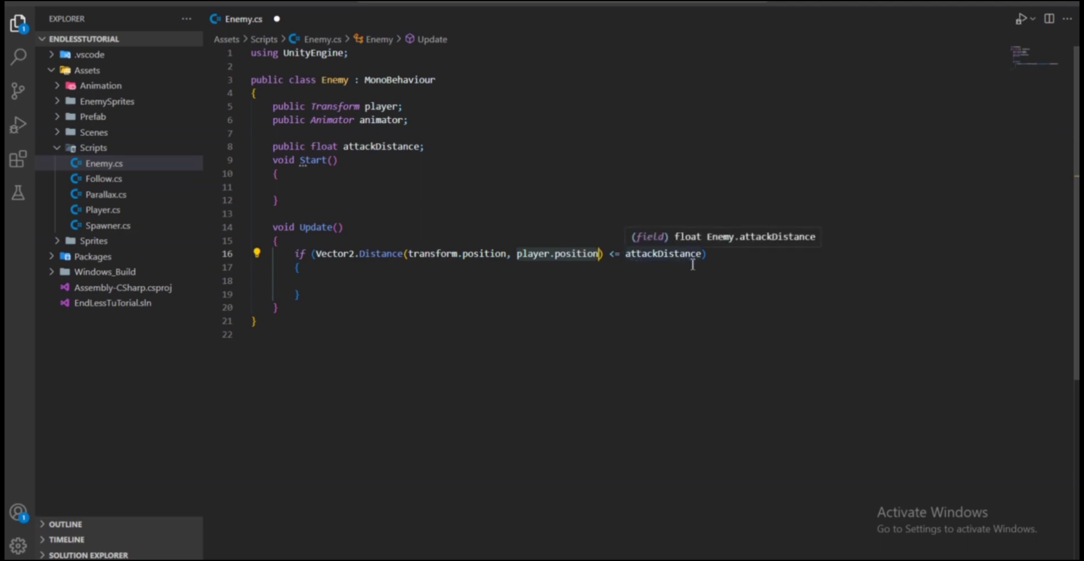
# Write animator.SetBool("Attack", true); inside the if block of Update, matching the Attack parameter's name in Unity's Animator.
pyautogui.click(395, 284)
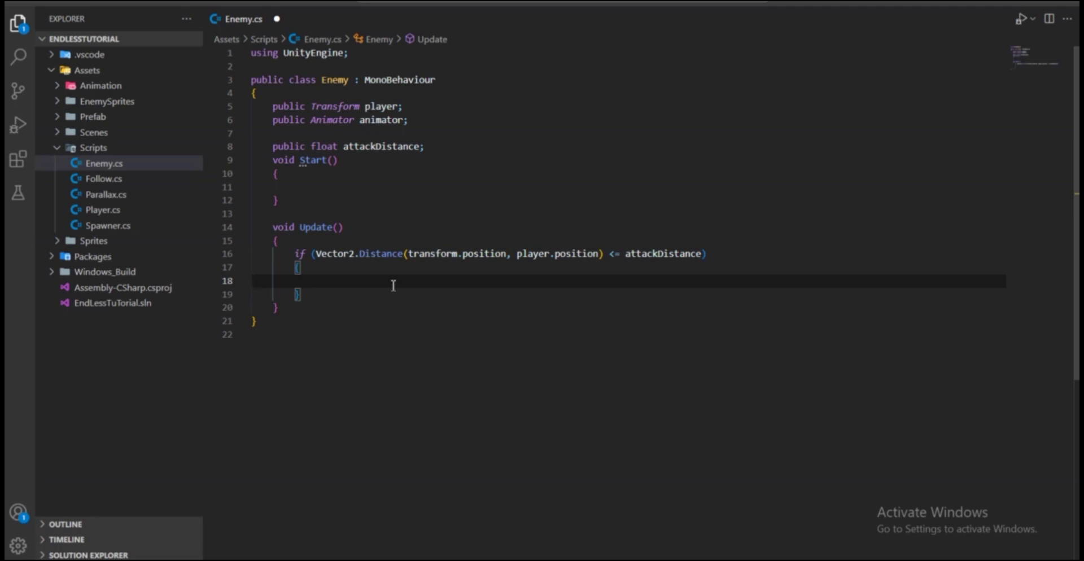
pyautogui.write('animator')
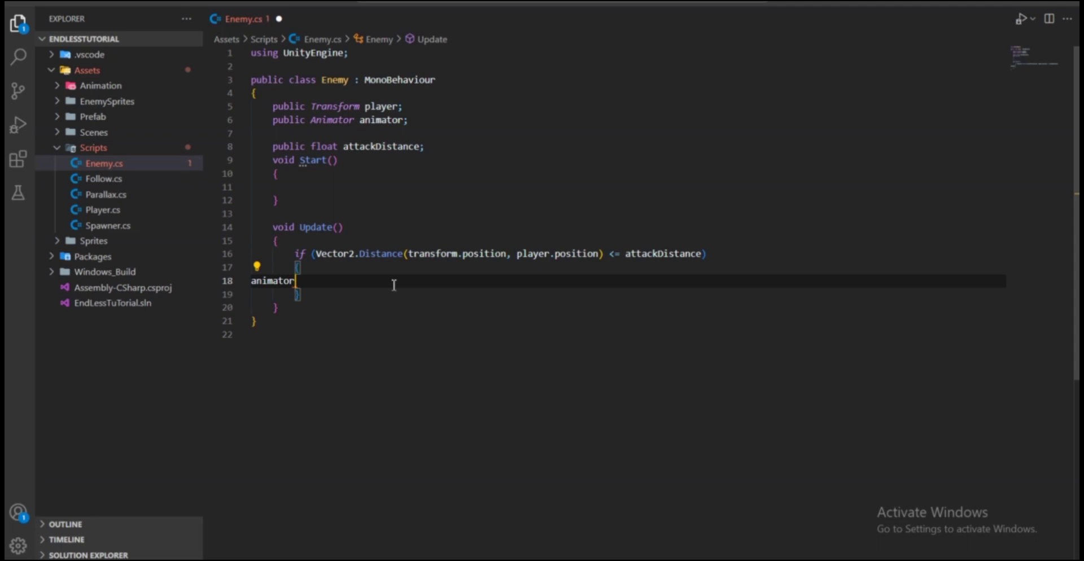
pyautogui.write('.setbol')
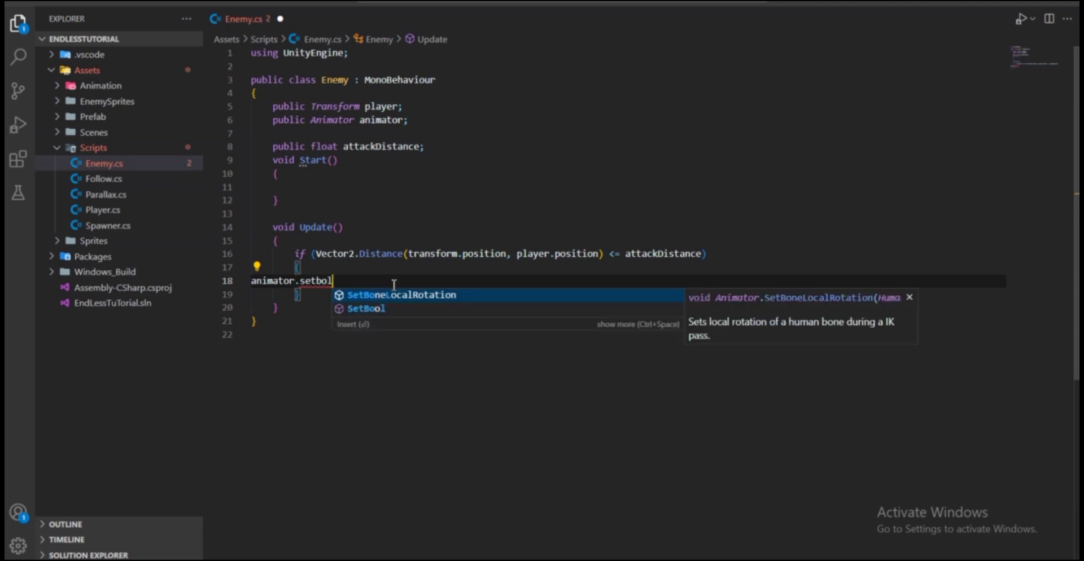
pyautogui.press('Down')
pyautogui.press('Return')
pyautogui.write('(')
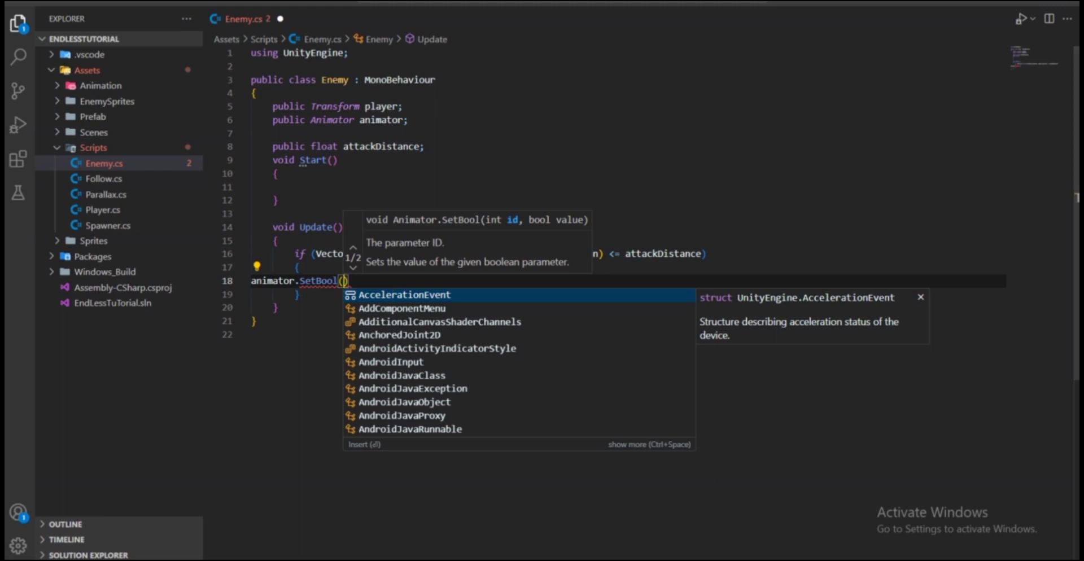
pyautogui.hotkey('alt', 'Tab')
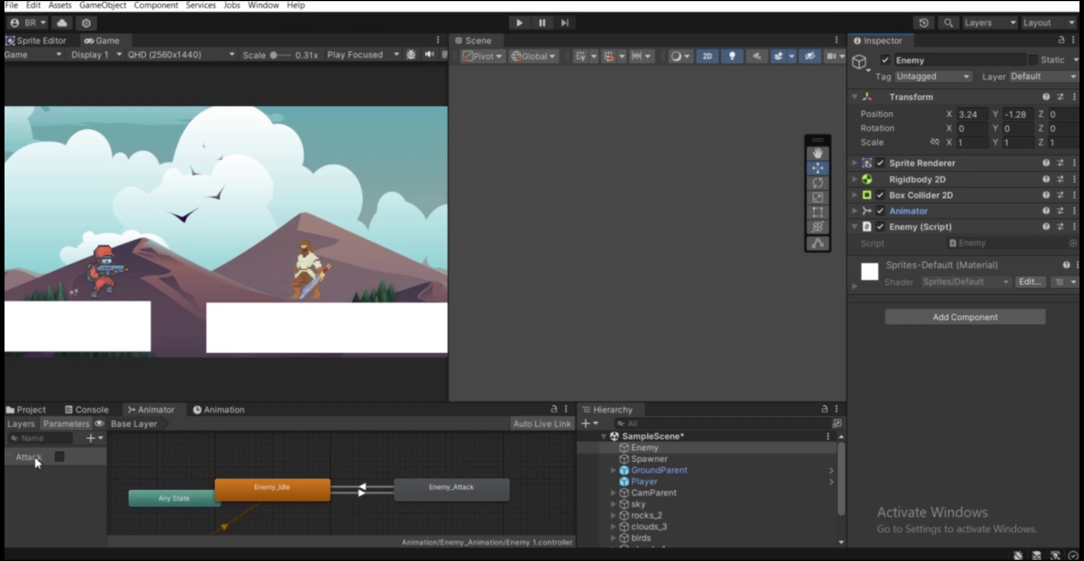
pyautogui.hotkey('alt', 'Tab')
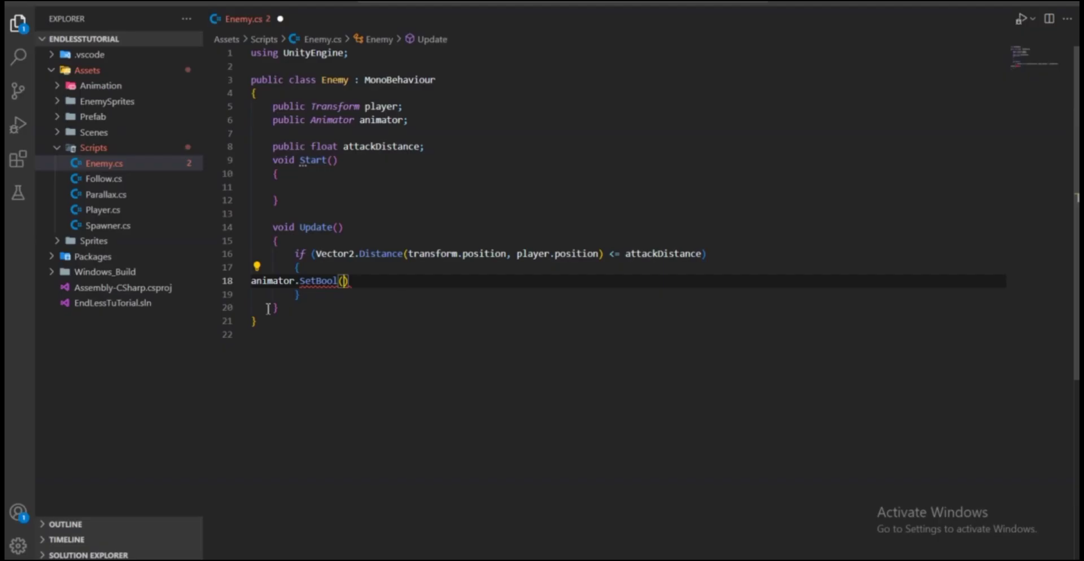
pyautogui.write('"Attack",')
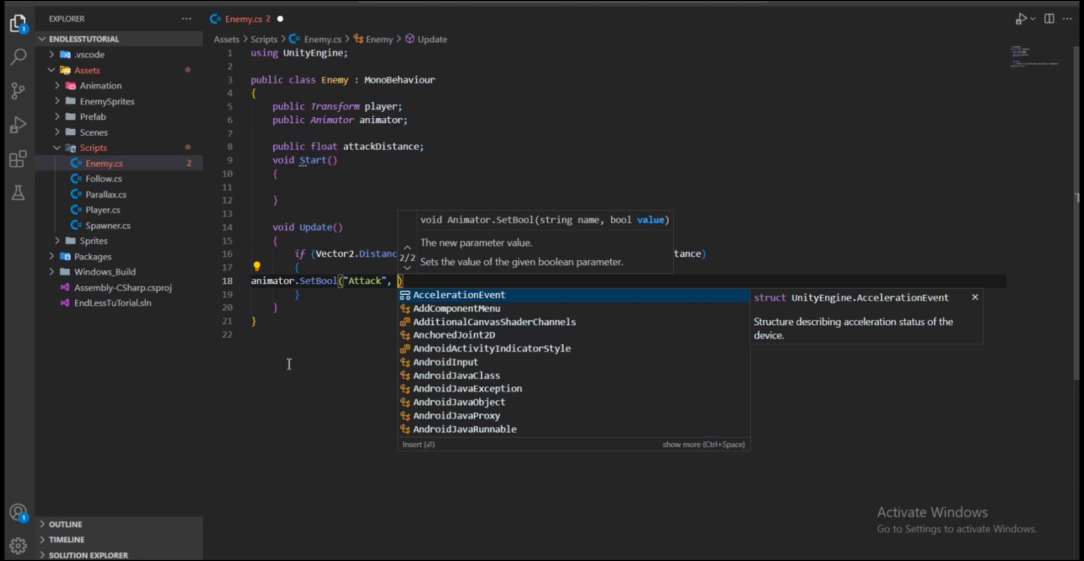
pyautogui.write('true')
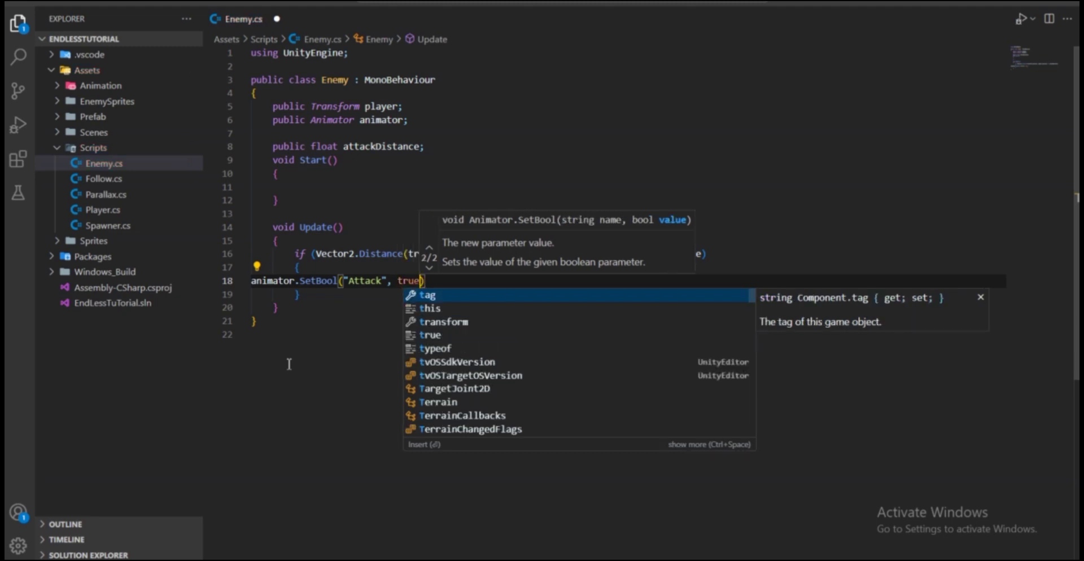
pyautogui.press('End')
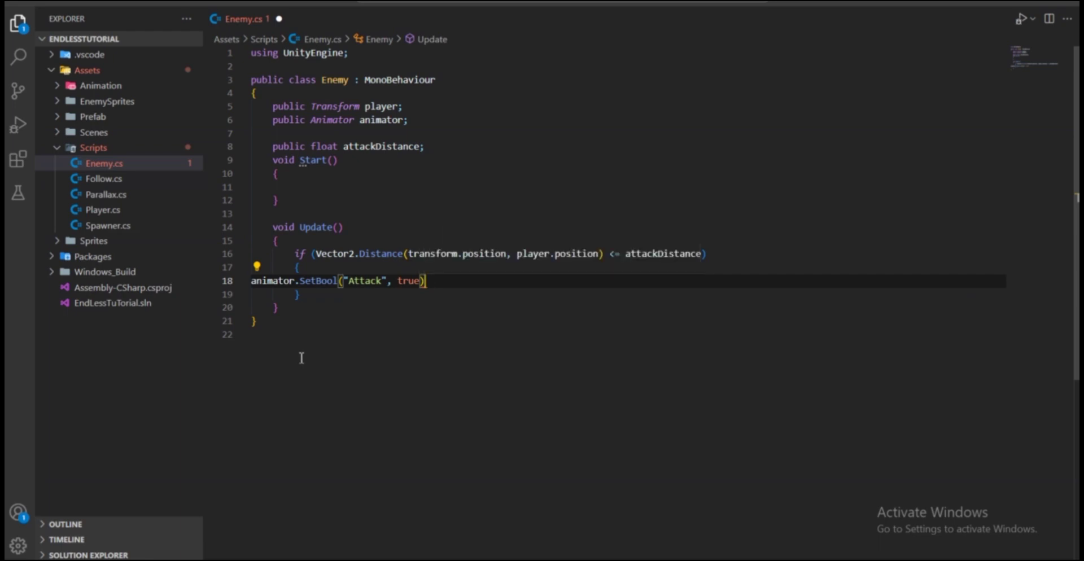
pyautogui.write(';')
pyautogui.moveTo(312, 255); pyautogui.dragTo(528, 254)
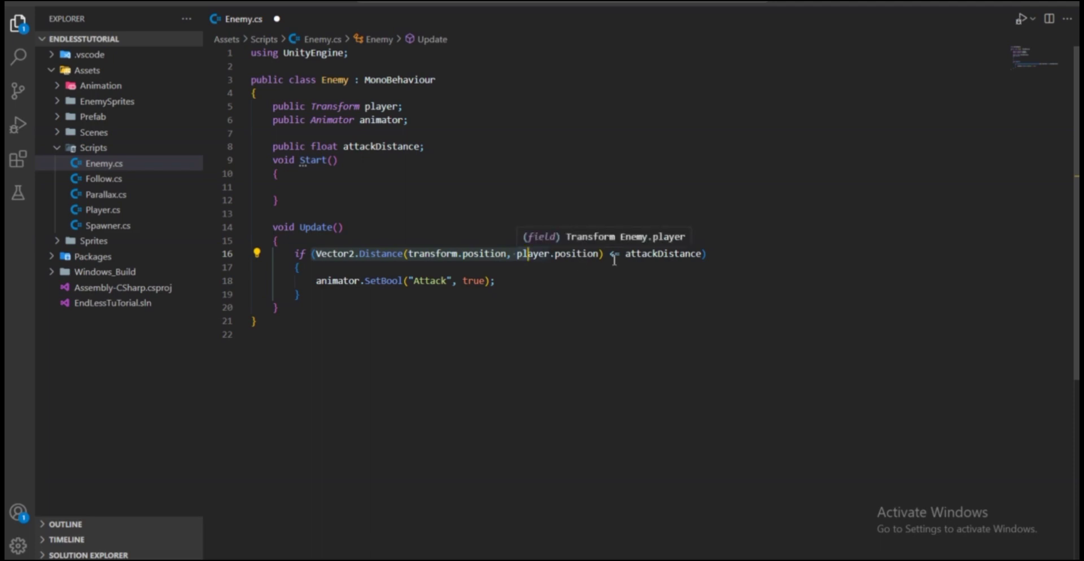
pyautogui.moveTo(624, 254); pyautogui.dragTo(703, 255)
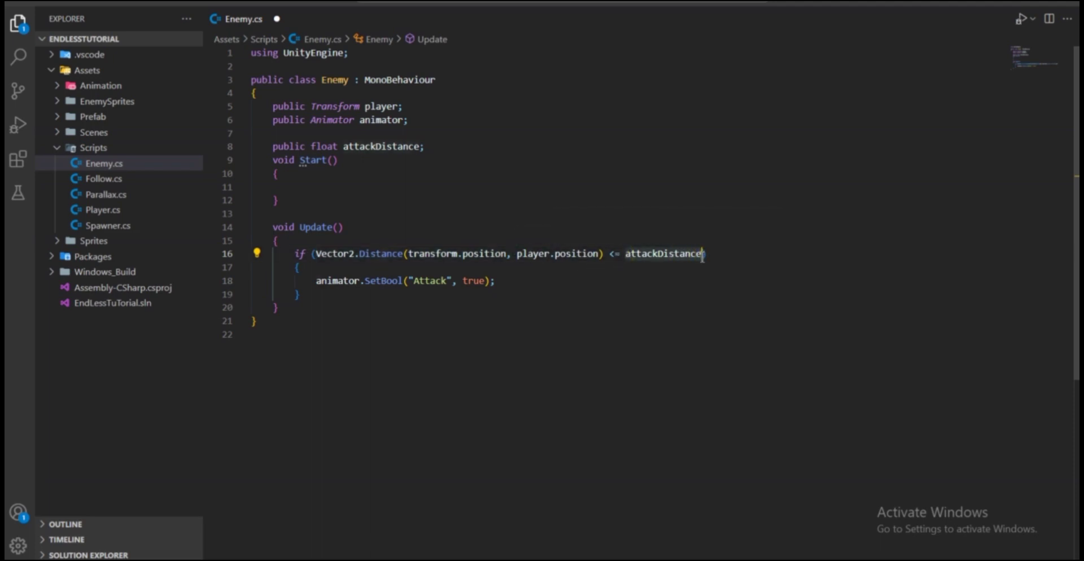
pyautogui.click(646, 305)
pyautogui.click(361, 280)
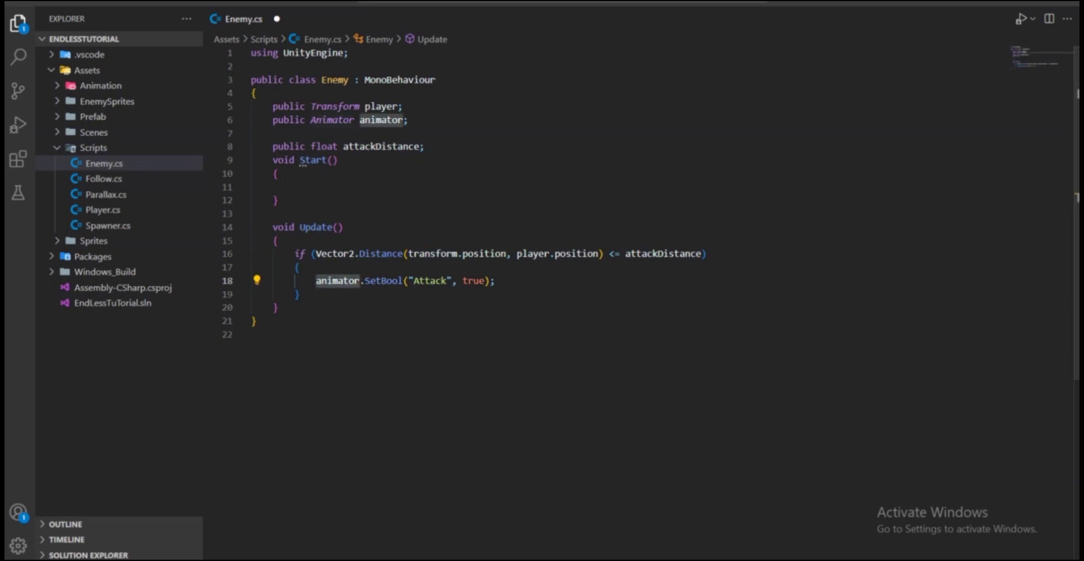
pyautogui.hotkey('alt', 'Tab')
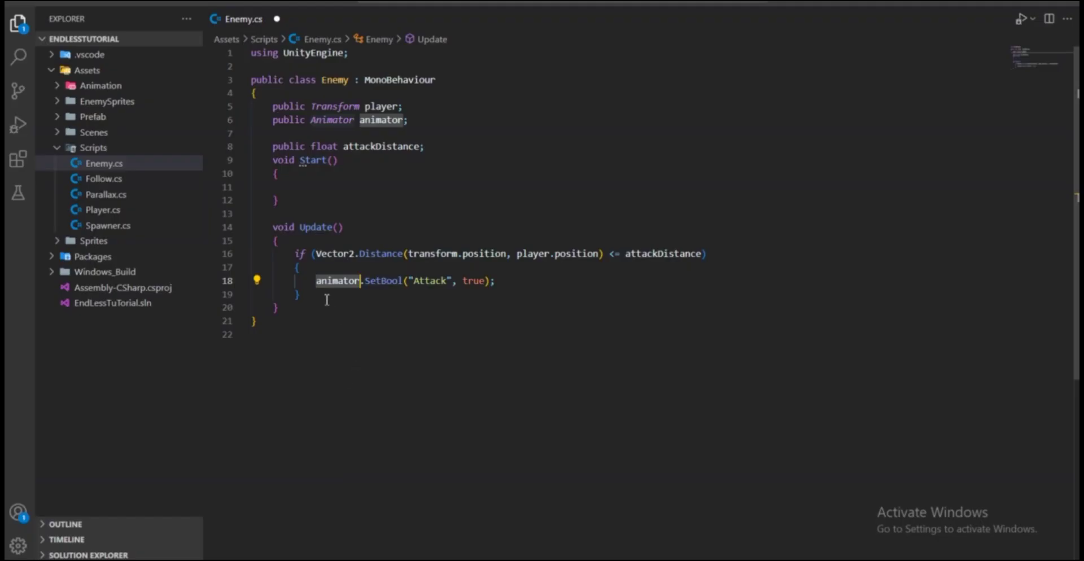
# Add an else block with empty braces below the if block in Update.
pyautogui.click(327, 298)
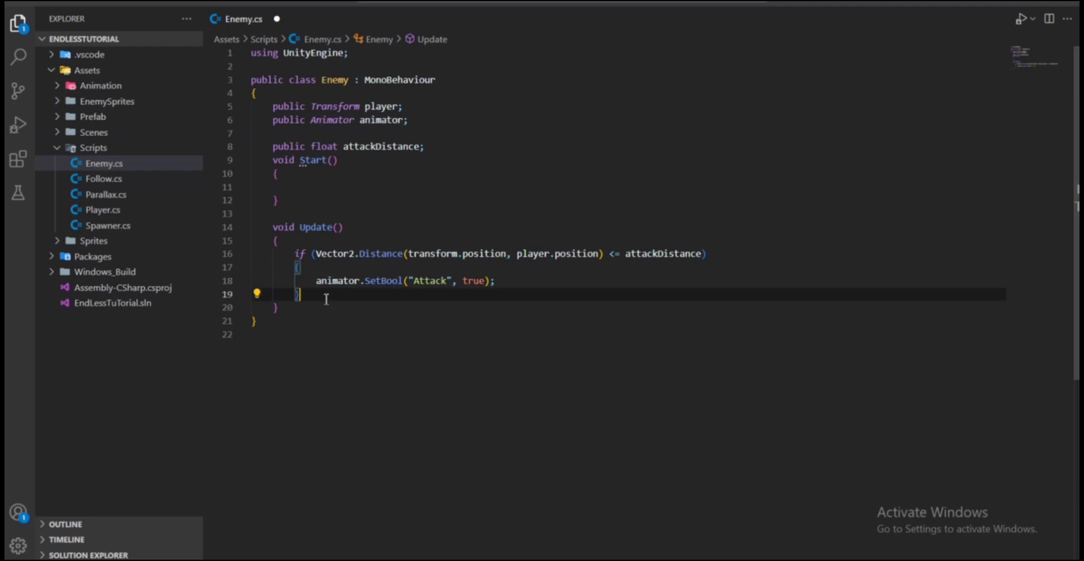
pyautogui.press('Return')
pyautogui.write('else{')
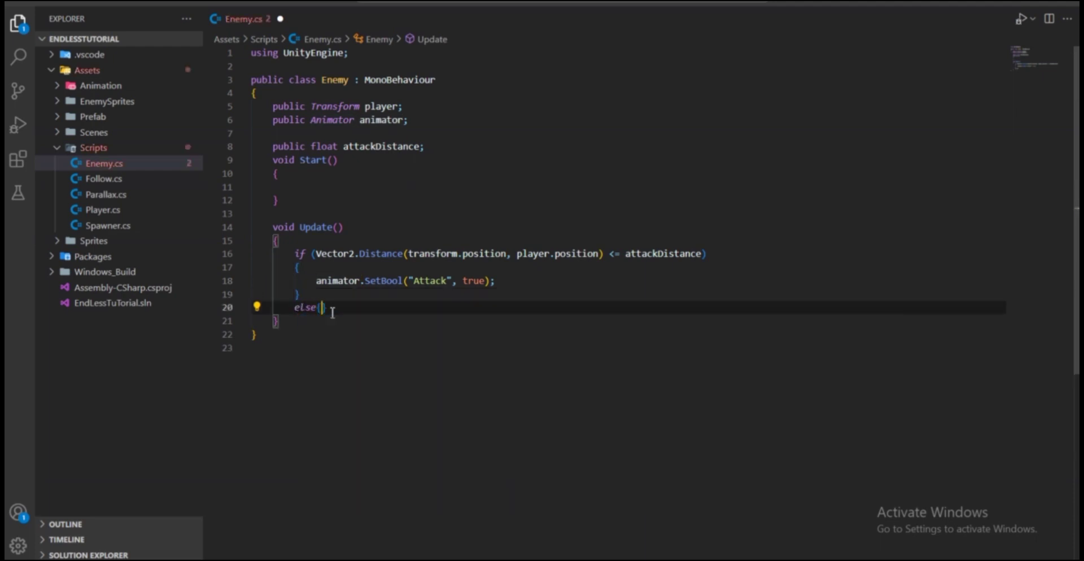
pyautogui.press('Return')
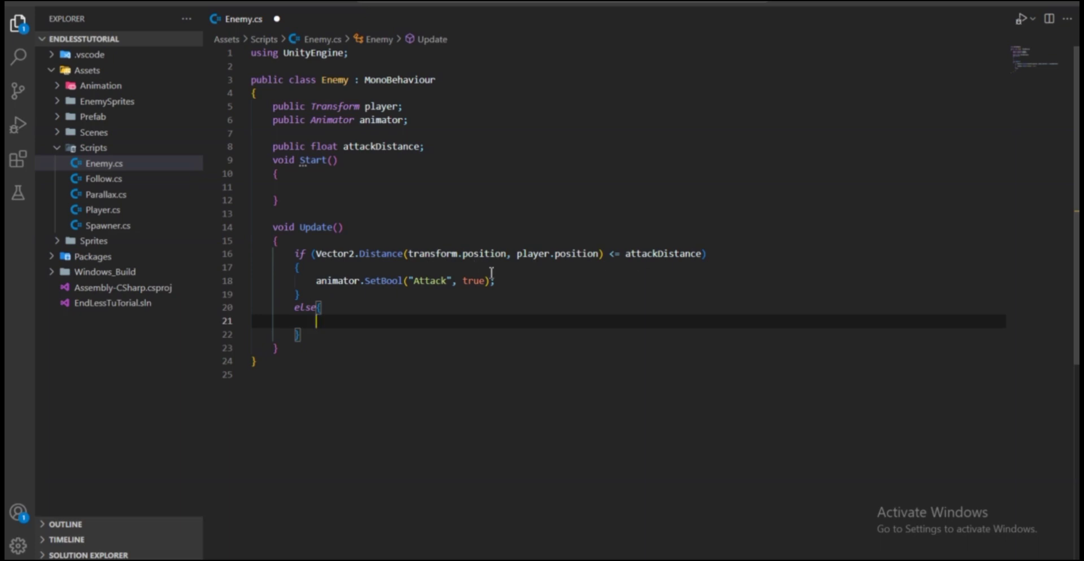
# Copy the animator.SetBool line from the if block into the else block and change the copy's value to false.
pyautogui.moveTo(502, 281); pyautogui.dragTo(315, 283)
pyautogui.hotkey('ctrl', 'c')
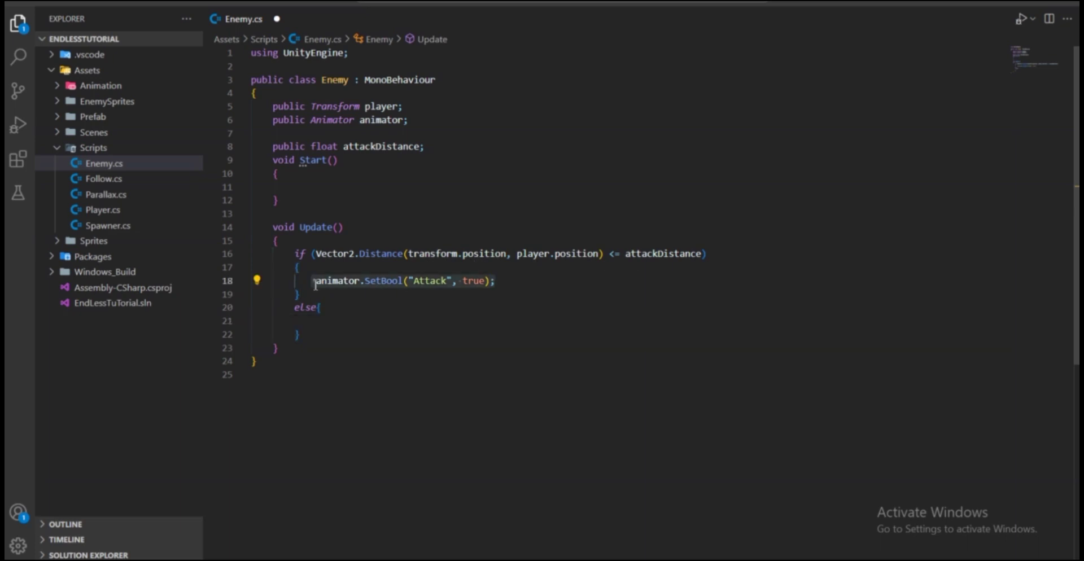
pyautogui.click(359, 324)
pyautogui.hotkey('ctrl', 'v')
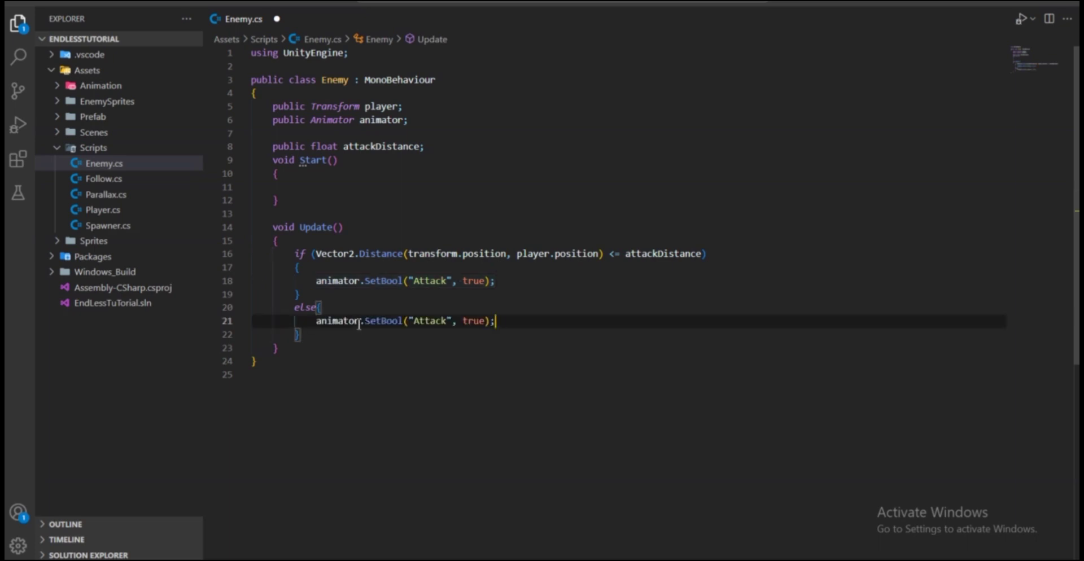
pyautogui.doubleClick(473, 322)
pyautogui.press('BackSpace')
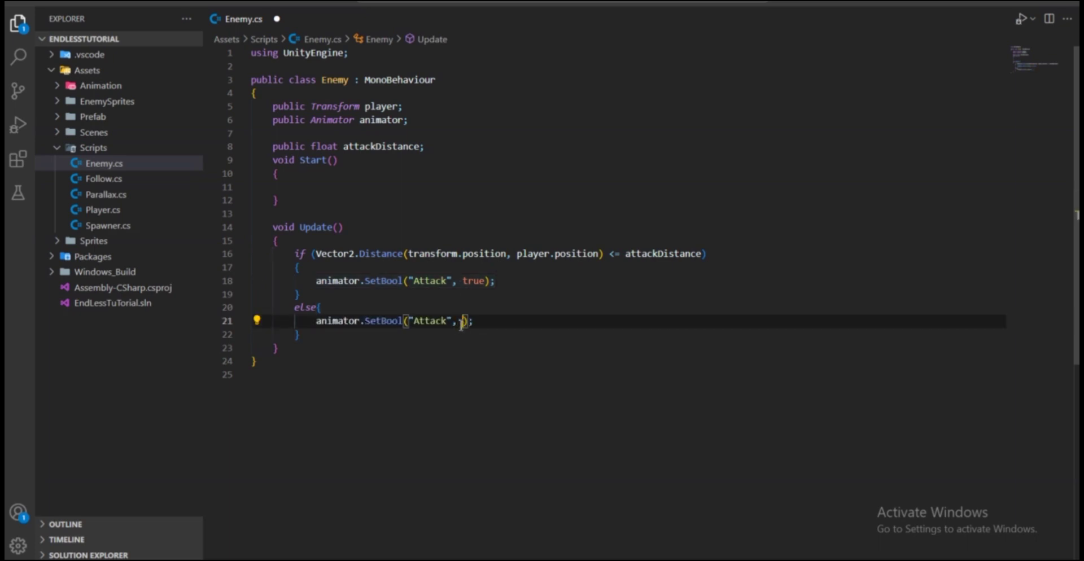
pyautogui.write('false')
pyautogui.press('Escape')
pyautogui.moveTo(316, 320); pyautogui.dragTo(402, 322)
pyautogui.click(362, 320)
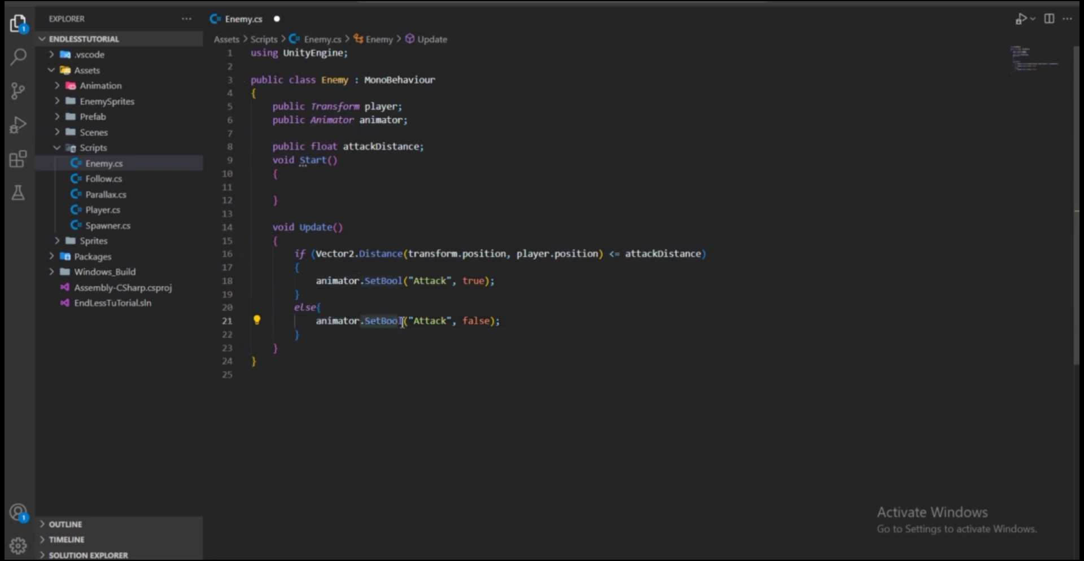
pyautogui.click(414, 323)
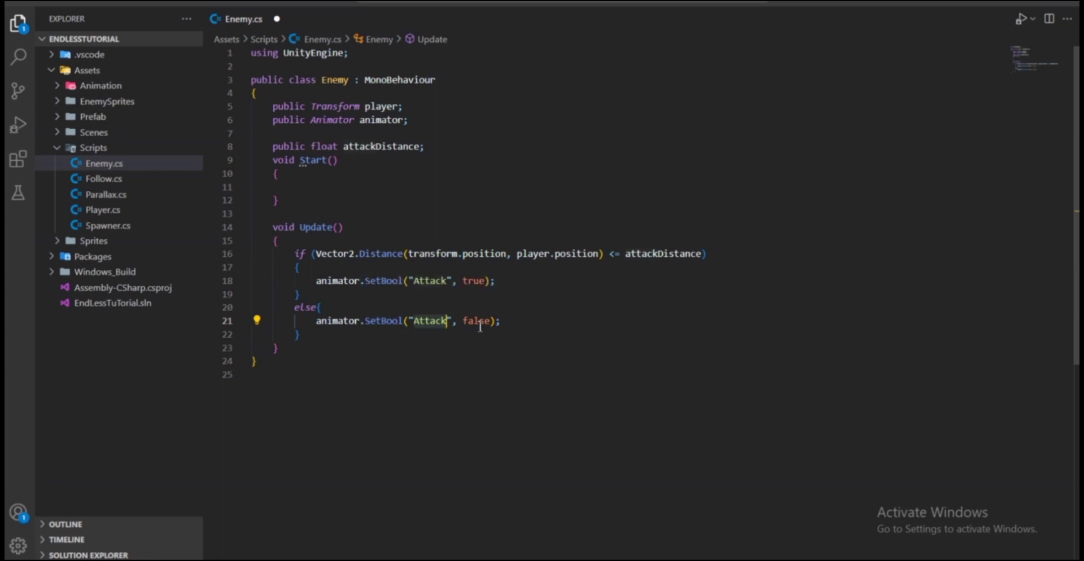
pyautogui.click(480, 320)
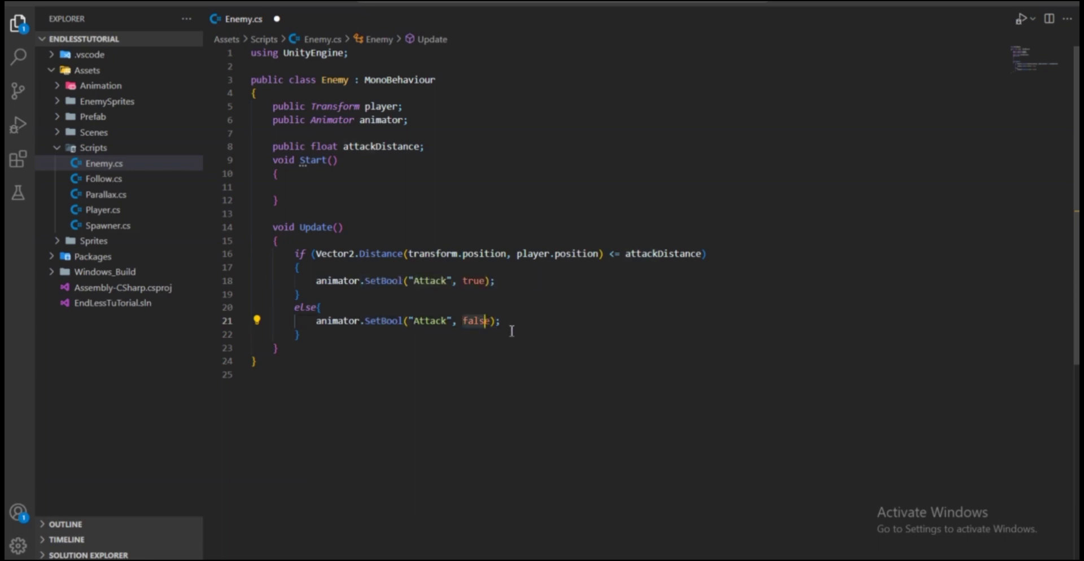
pyautogui.click(536, 326)
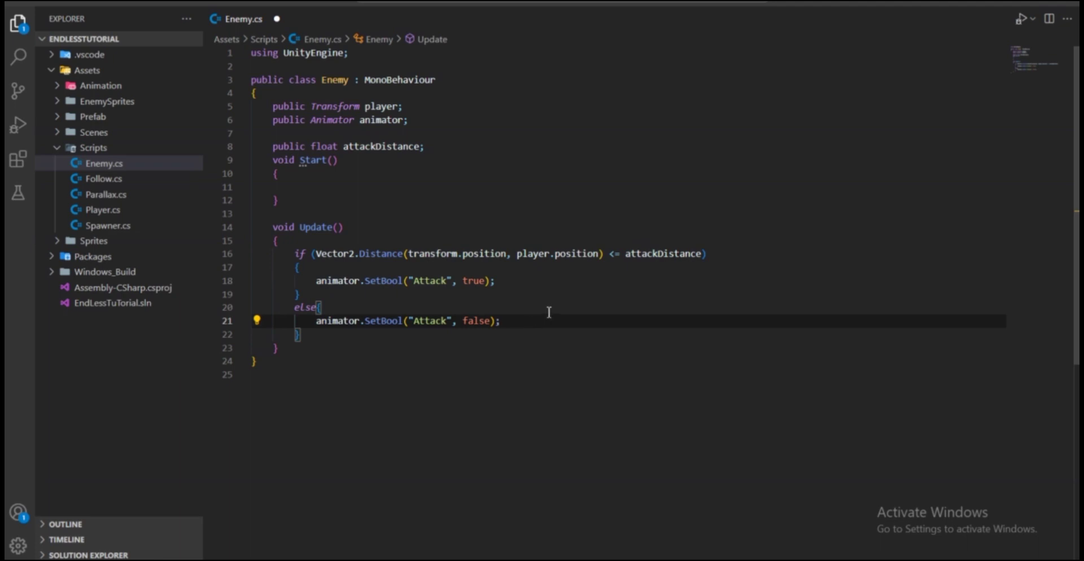
# Save the Enemy.cs script and switch to Unity.
pyautogui.tripleClick(551, 320)
pyautogui.hotkey('ctrl', 's')
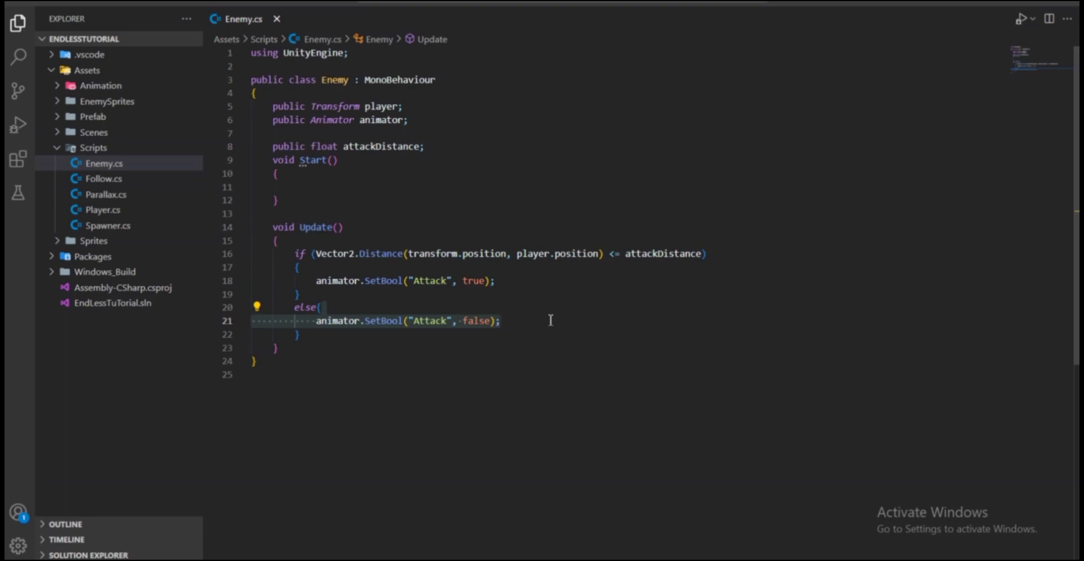
pyautogui.click(571, 373)
pyautogui.hotkey('alt', 'Tab')
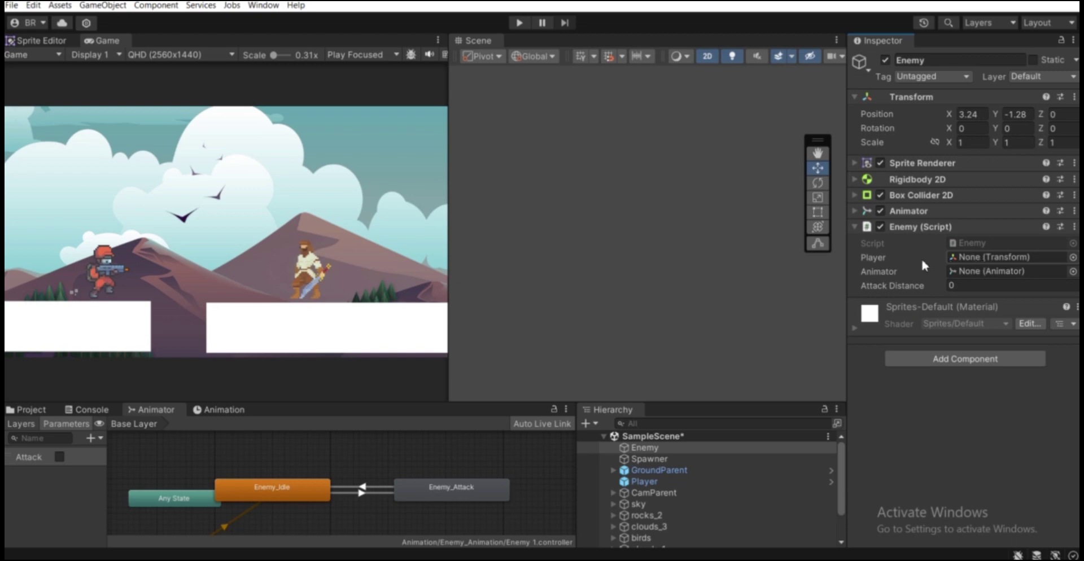
# In the Enemy script component, assign the Player object and the Enemy's own Animator, and set Attack Distance to 3.
pyautogui.moveTo(649, 482); pyautogui.dragTo(987, 257)
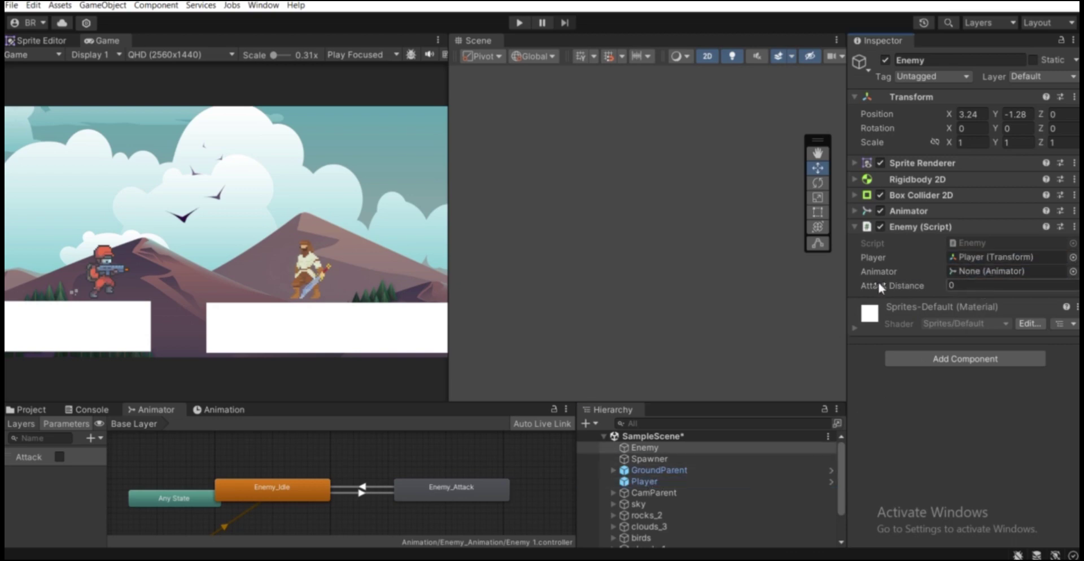
pyautogui.moveTo(916, 209); pyautogui.dragTo(970, 270)
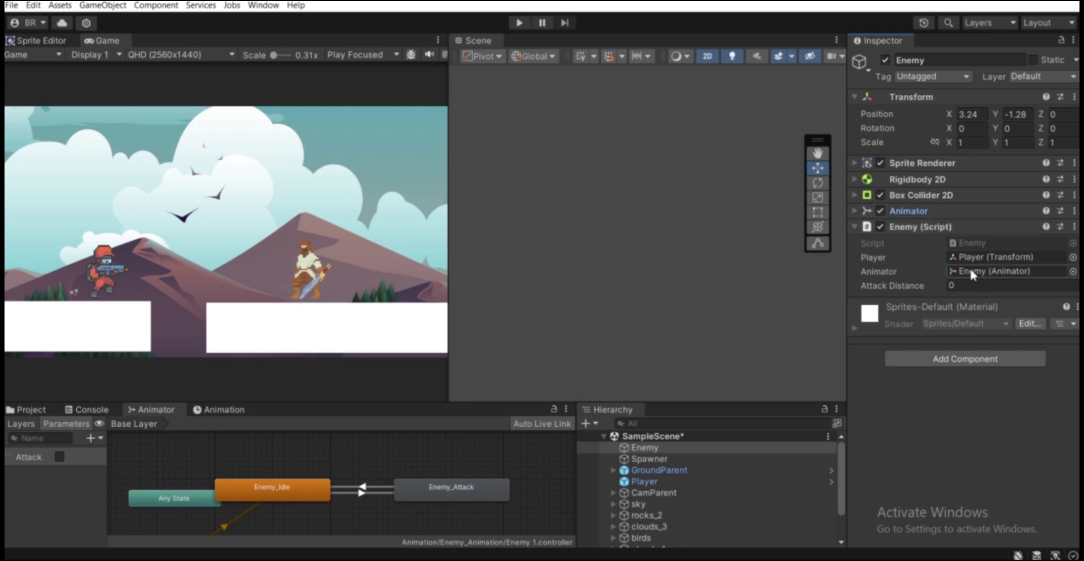
pyautogui.click(860, 286)
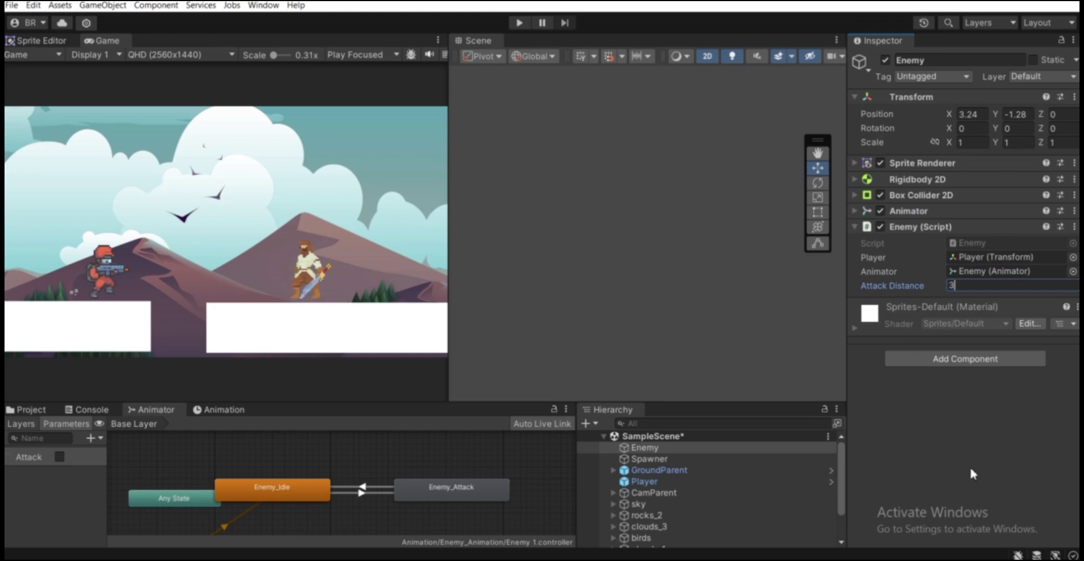
pyautogui.write('3')
# Play-test the scene to check the Enemy's attack transition, stop playback, and inspect the Enemy in the Scene view.
pyautogui.click(519, 22)
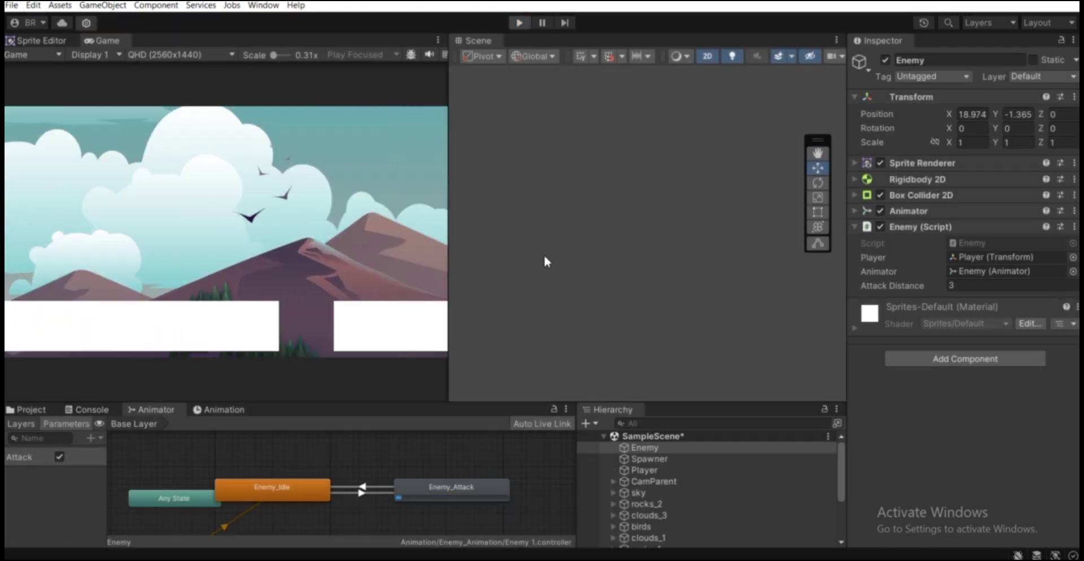
pyautogui.hotkey('ctrl', 'p')
pyautogui.press('q')
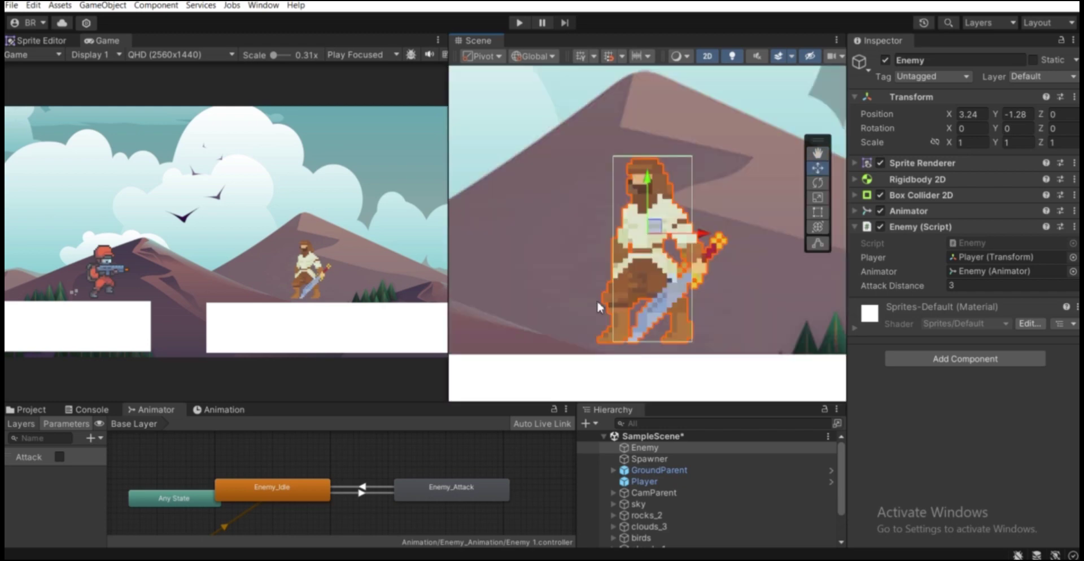
pyautogui.scroll(-6, 597, 299)
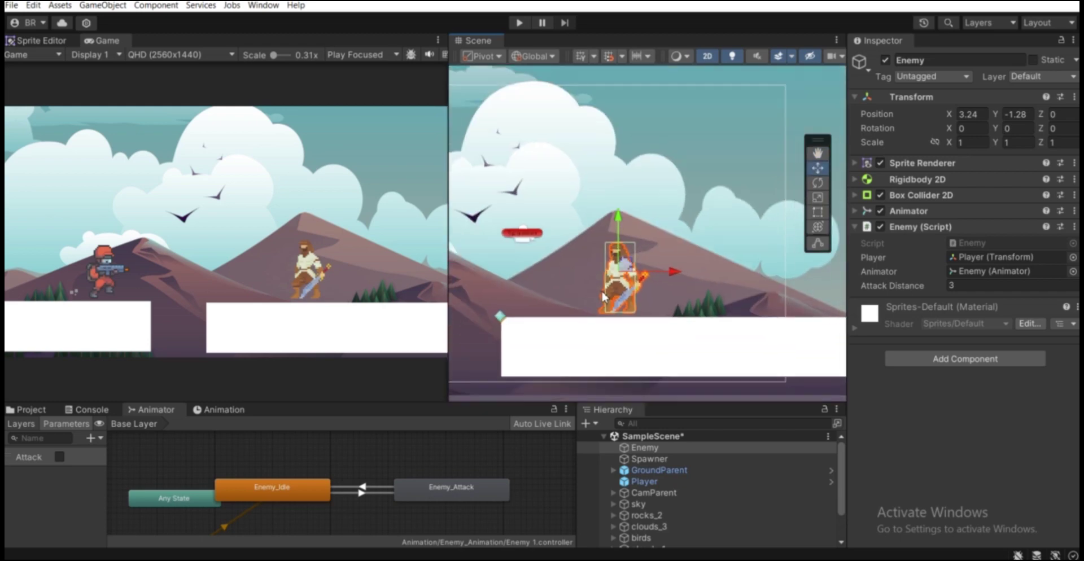
pyautogui.scroll(-3, 604, 298)
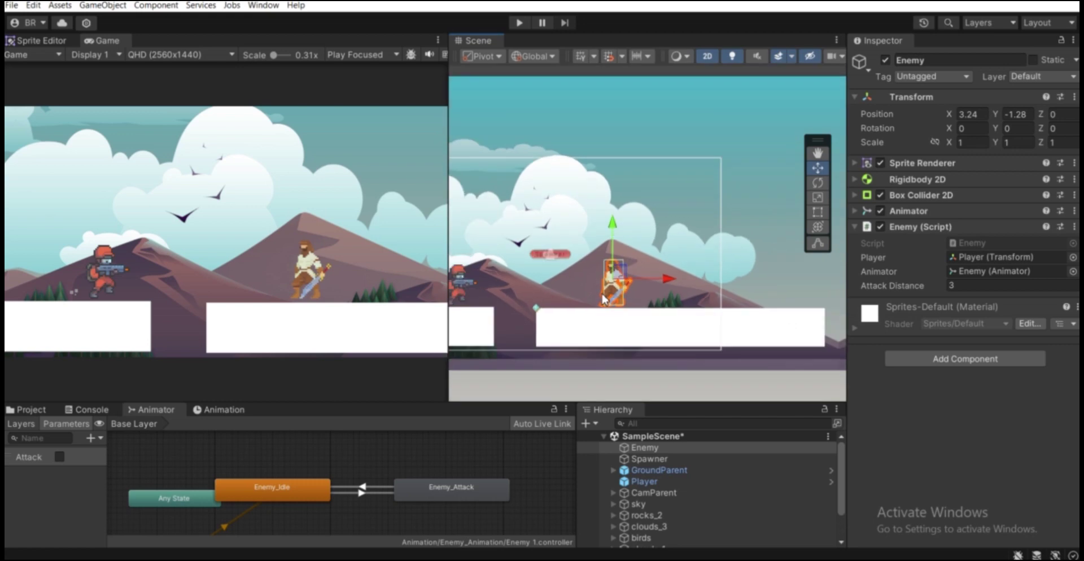
# Save the Enemy as a prefab in the Assets Prefab folder and place an instance on the second ground platform.
pyautogui.click(23, 409)
pyautogui.click(63, 495)
pyautogui.click(455, 467)
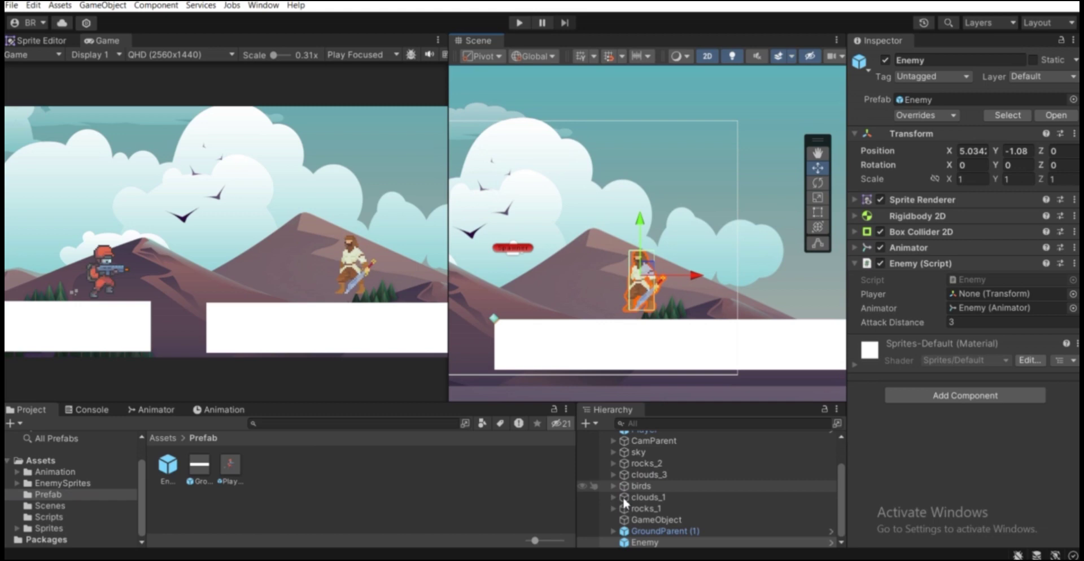
# Assign the Player object to the placed Enemy instance's Player reference and play-test the scene.
pyautogui.scroll(3, 623, 496)
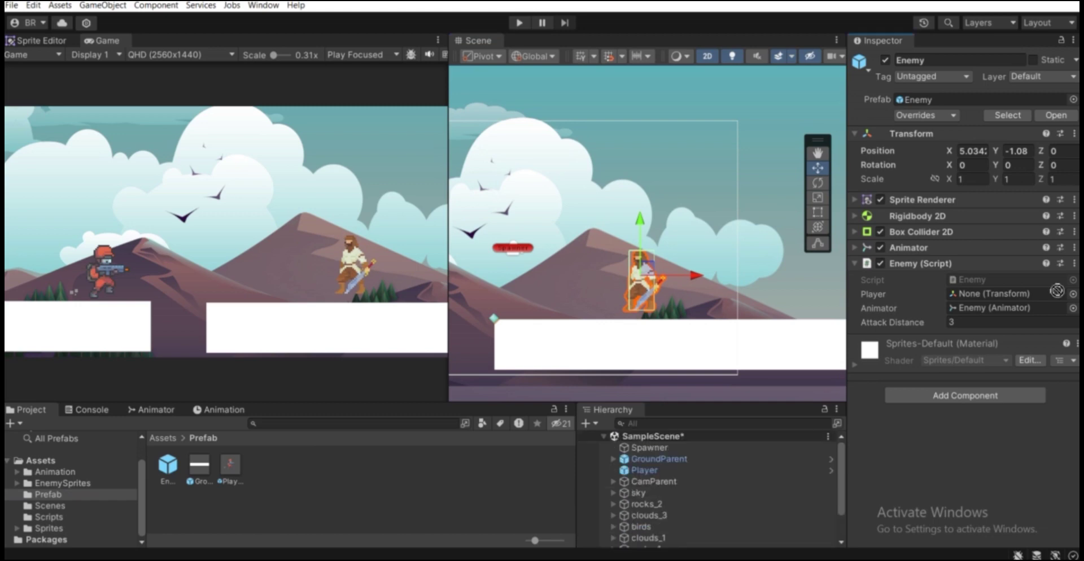
pyautogui.moveTo(1057, 291); pyautogui.dragTo(988, 289)
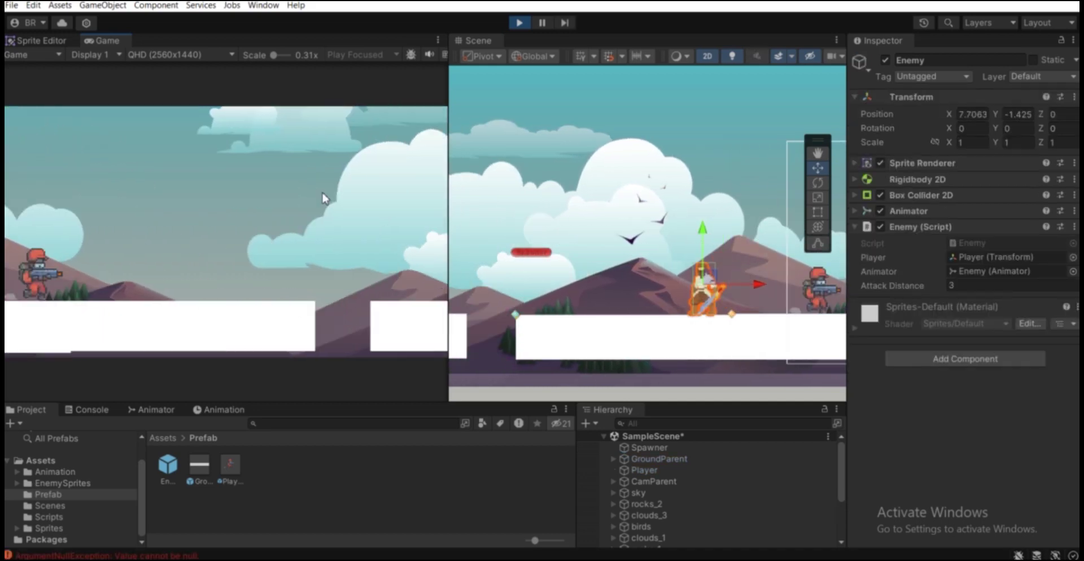
pyautogui.click(519, 22)
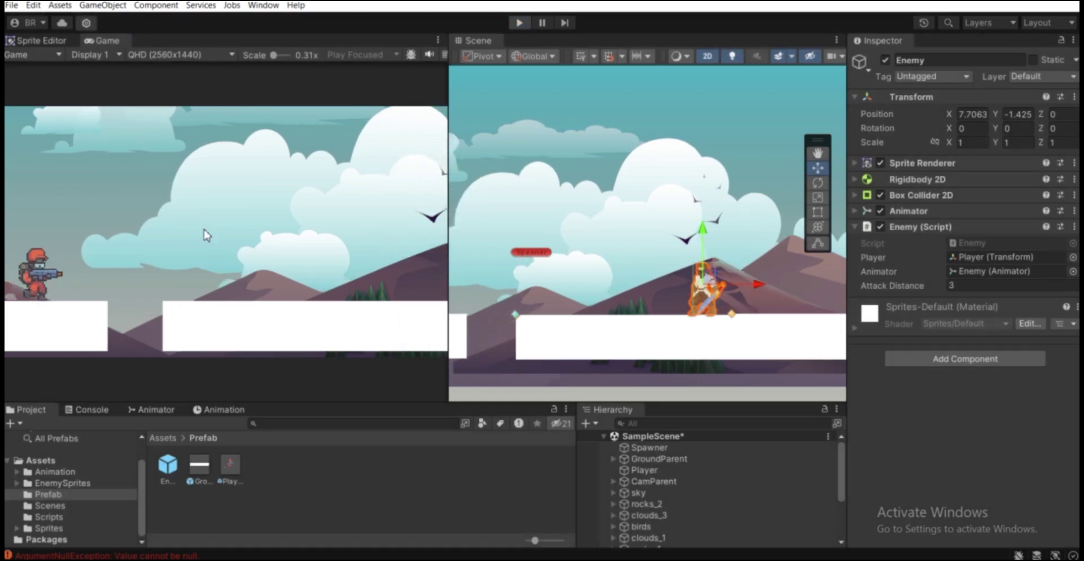